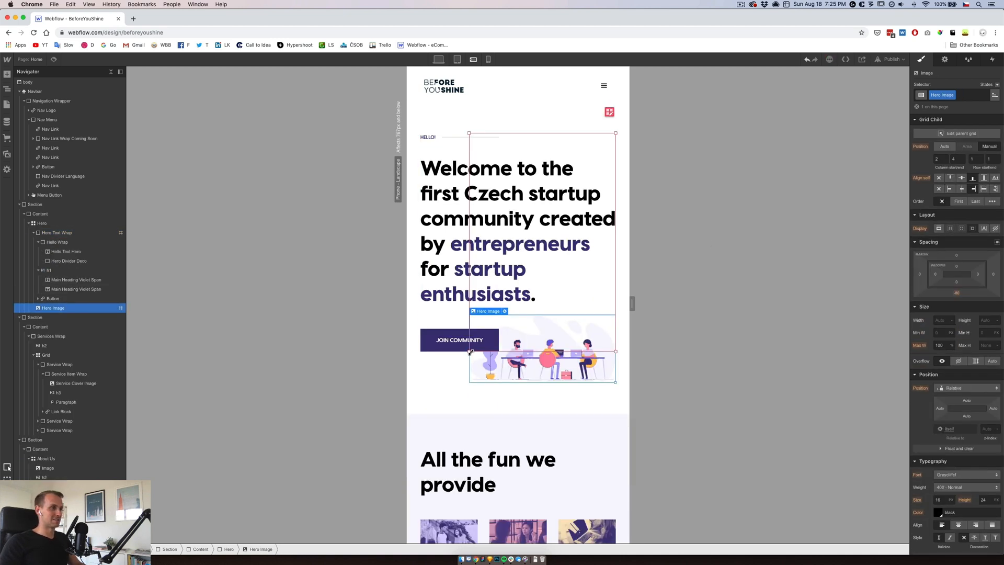
Stretch the Hero Image across all four columns of the hero grid.
left_click_drag(470, 350, 422, 351)
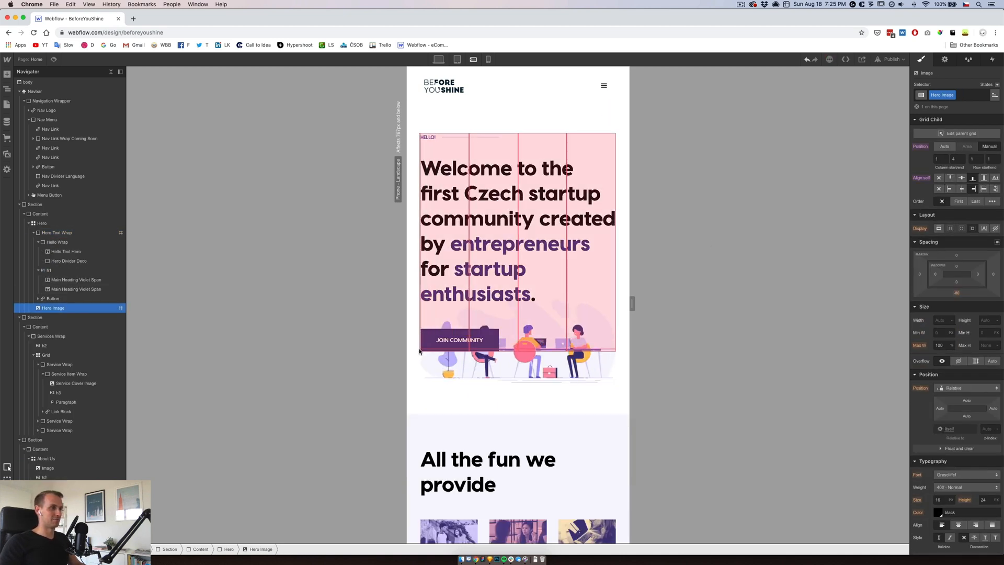
left_click(471, 340)
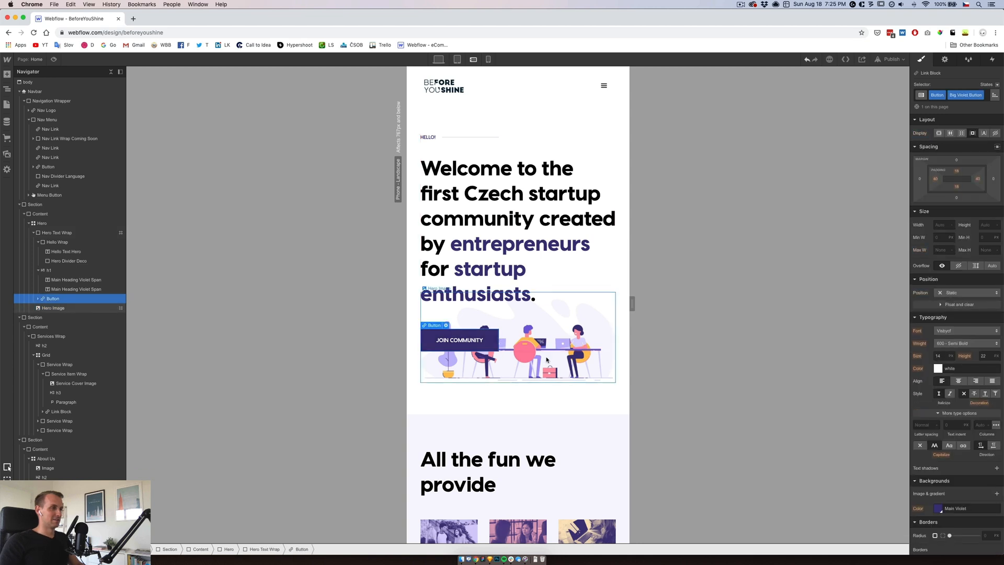
left_click(542, 358)
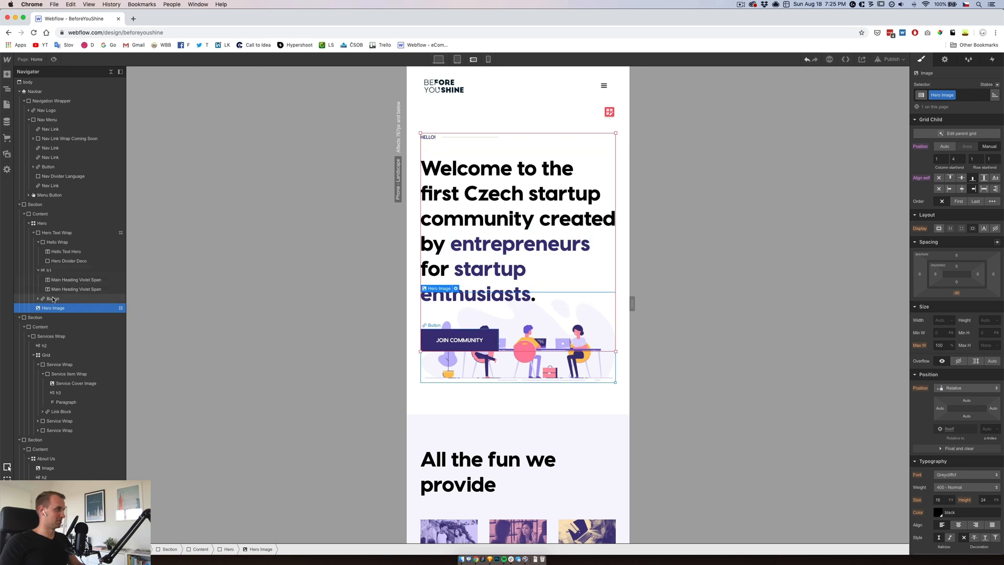
Set the Hero Image's bottom margin to -160 px.
left_click(41, 223)
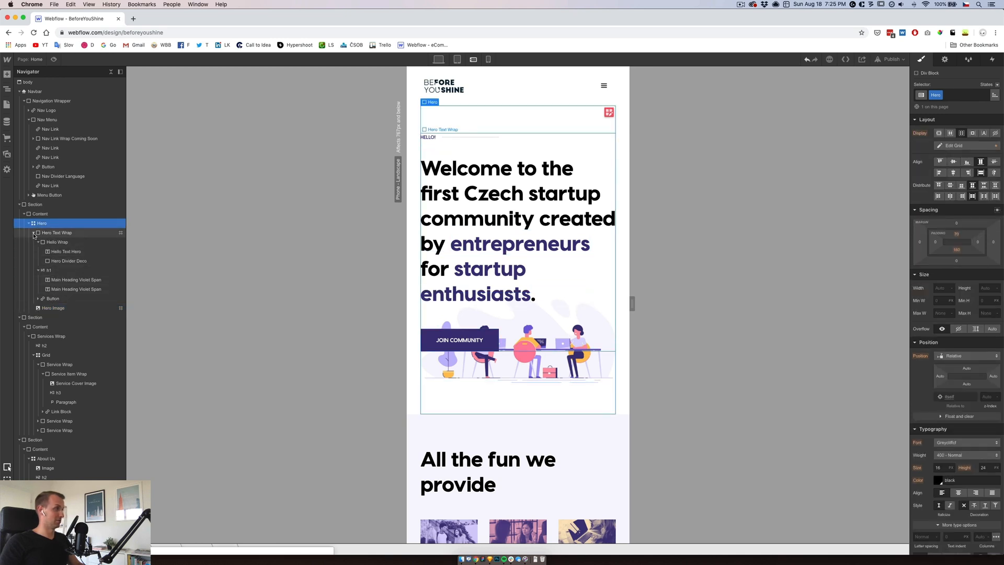
left_click(33, 232)
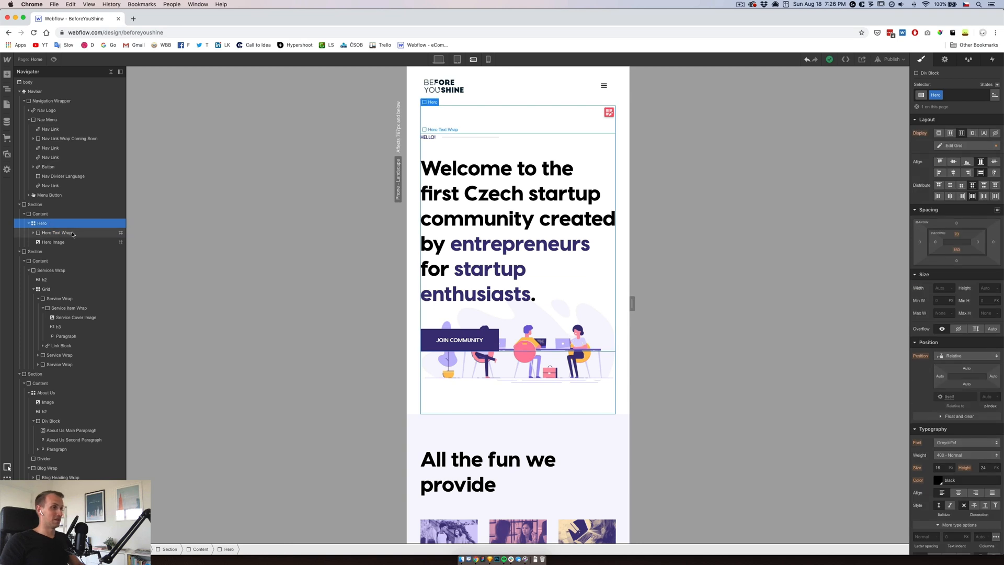
left_click(64, 242)
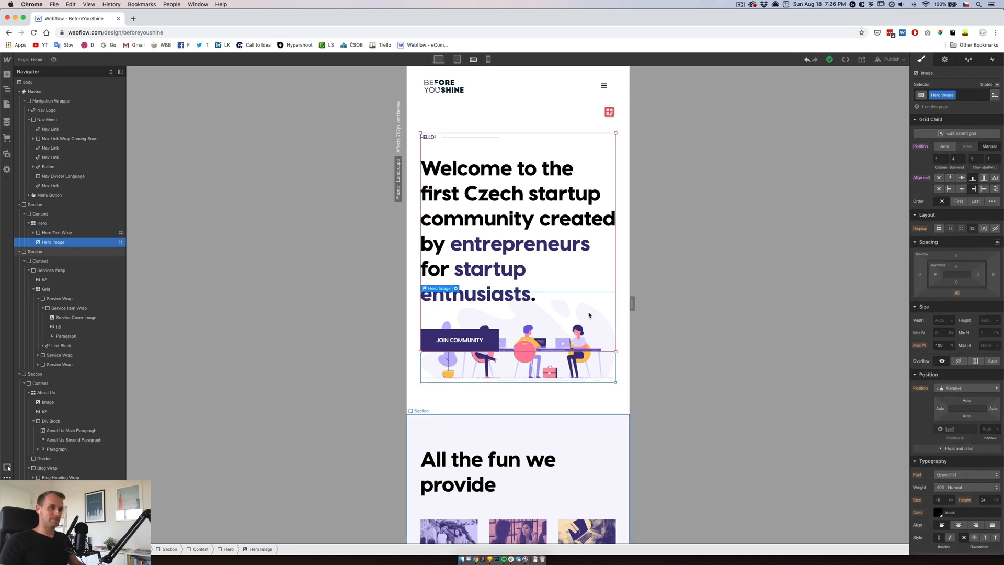
left_click(958, 294)
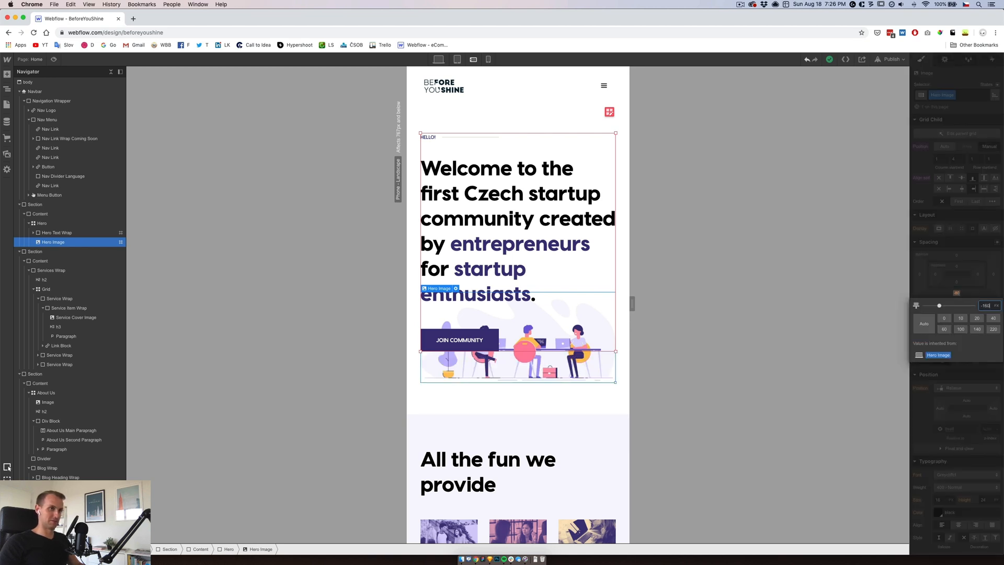
type("-160")
key("Return")
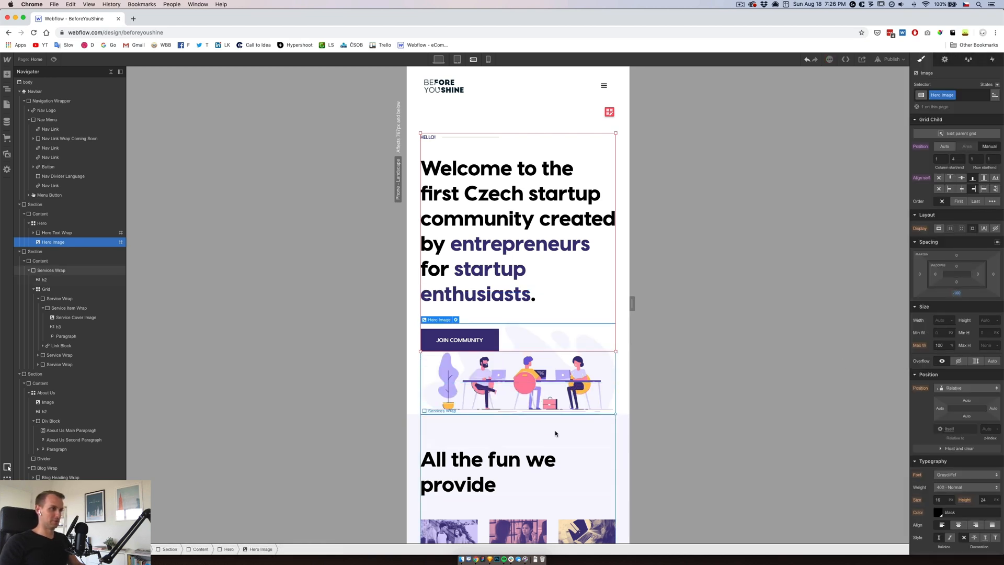
left_click(625, 448)
left_click(621, 399)
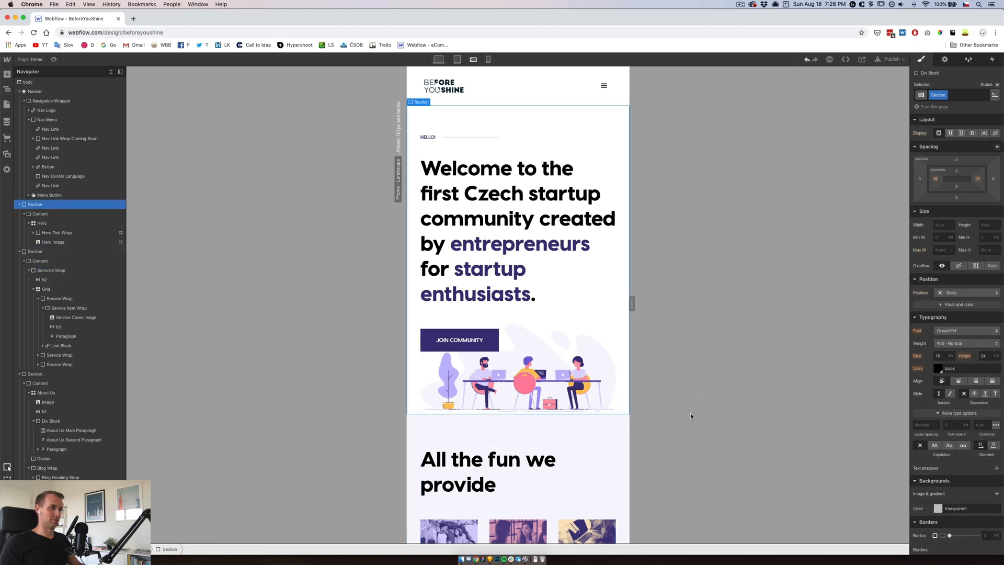
Set the bottom margin of the hero's main heading to 40 px.
left_click(559, 261)
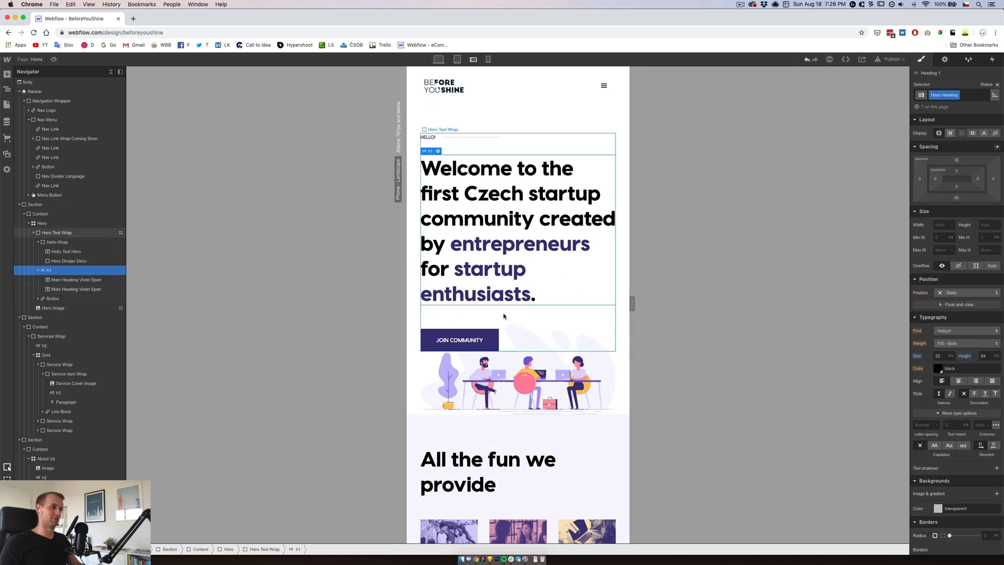
left_click(494, 332)
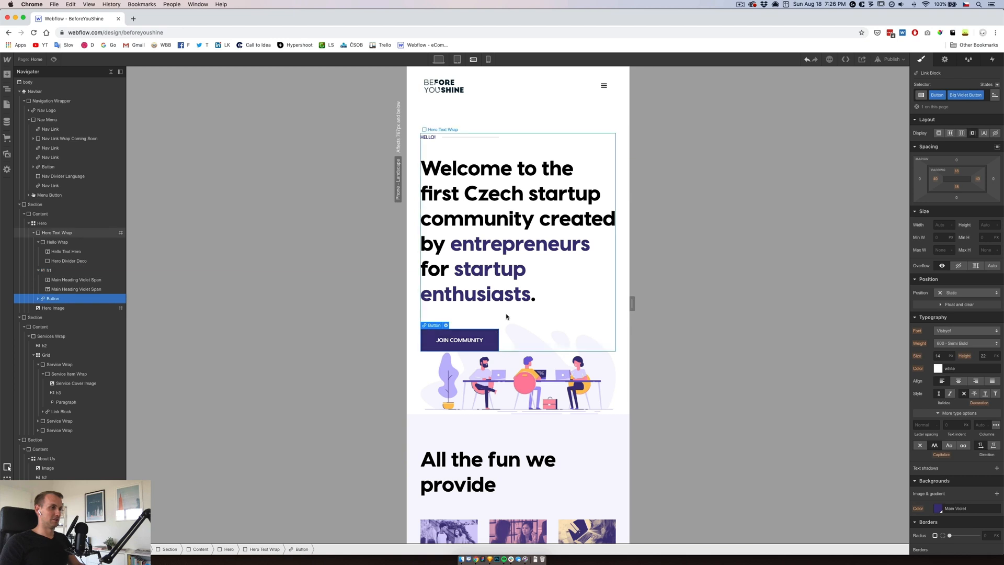
left_click(68, 270)
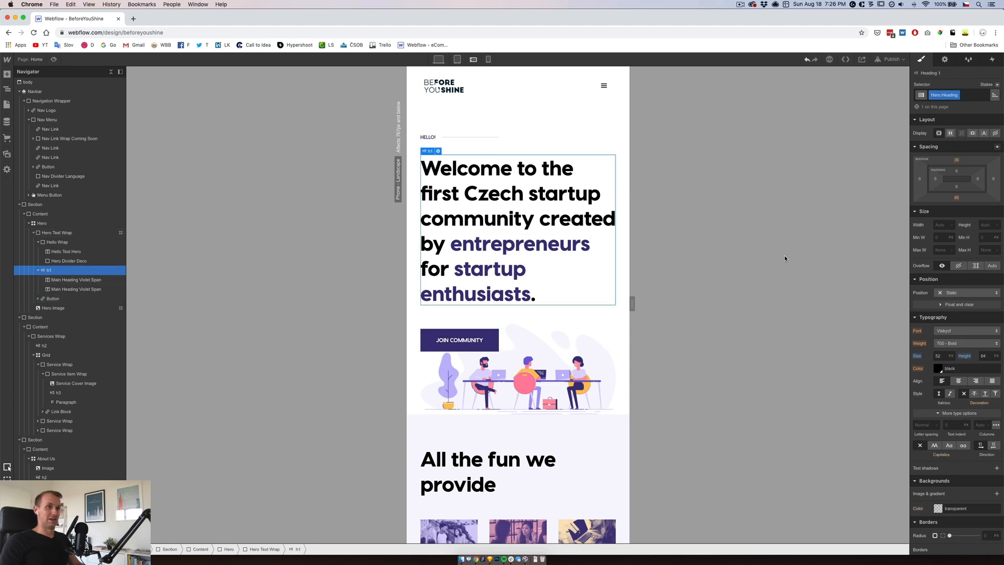
left_click(975, 201)
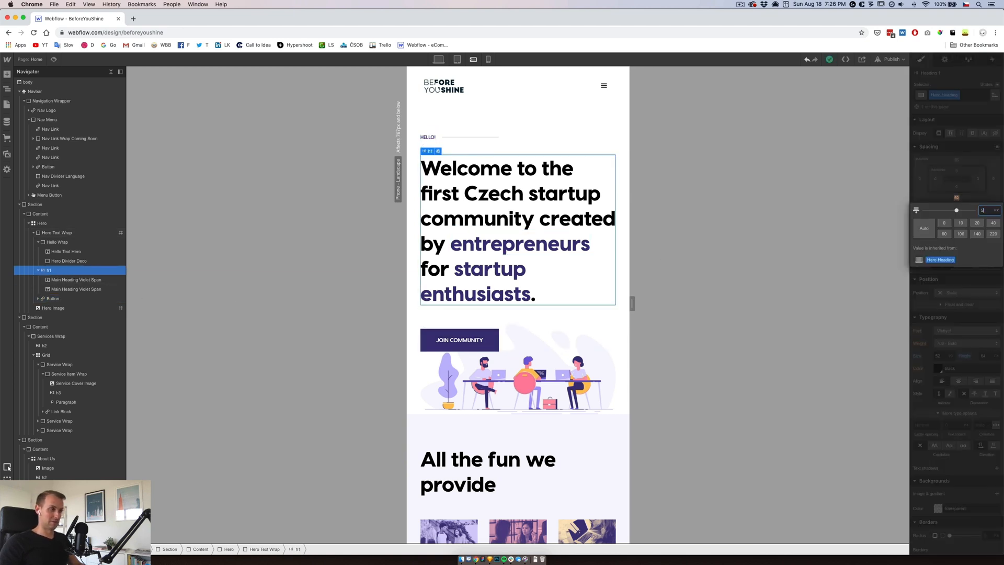
type("40")
key("Return")
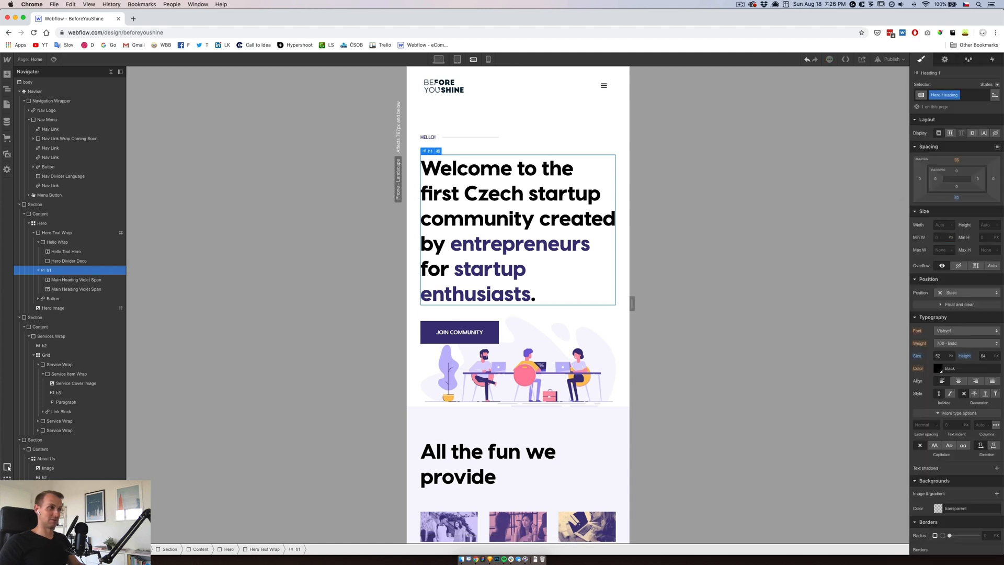
Set the bottom padding of the Hero grid block to 180 px.
left_click(565, 345)
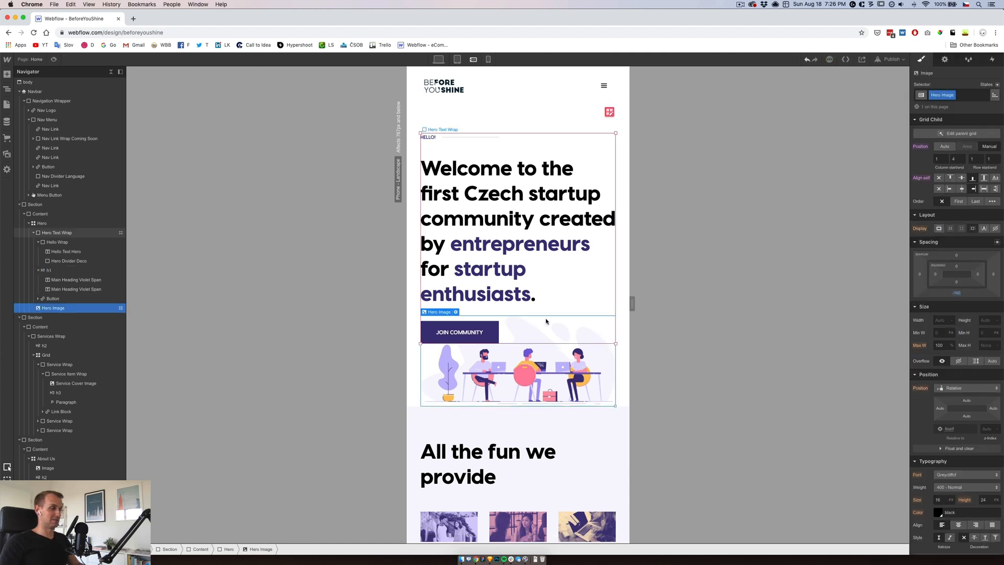
left_click(42, 223)
left_click(957, 250)
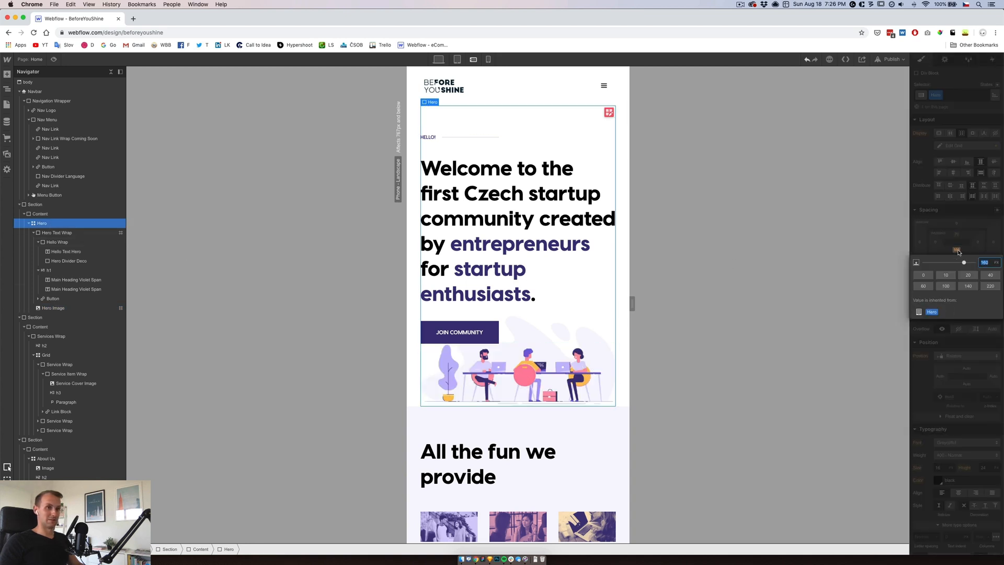
type("18")
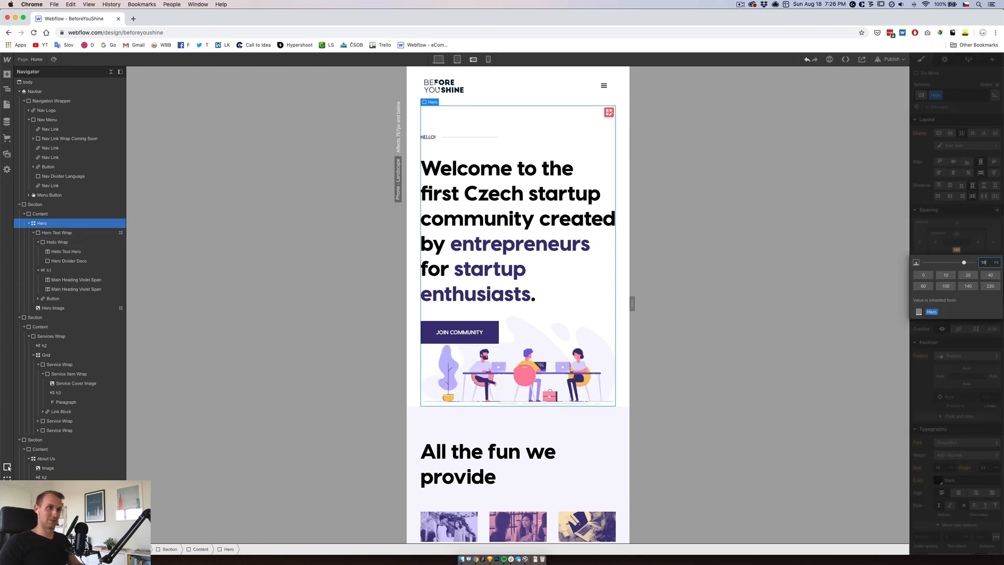
type("0")
key("Return")
Set the Hero Image's bottom margin to -180 px.
left_click(591, 357)
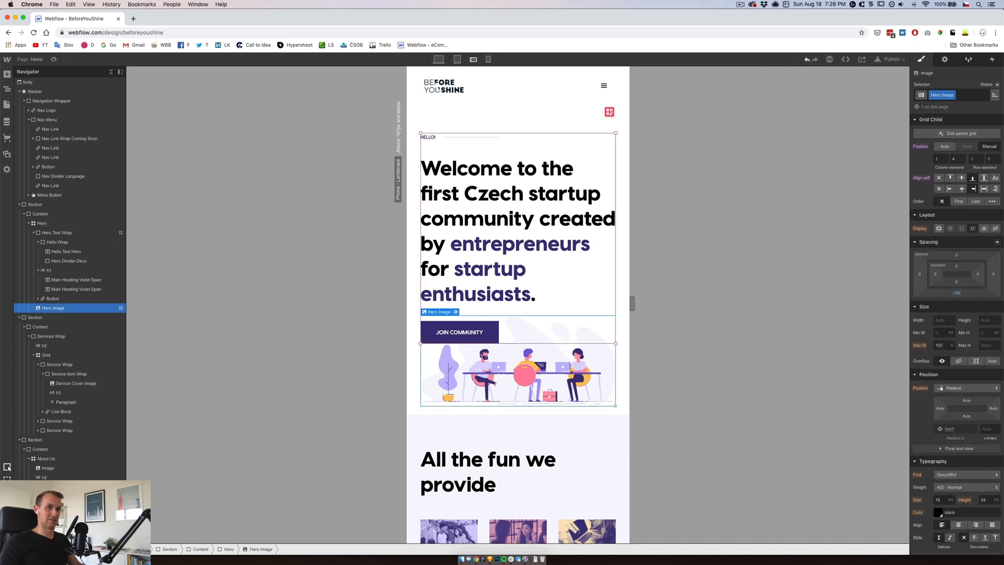
left_click(957, 294)
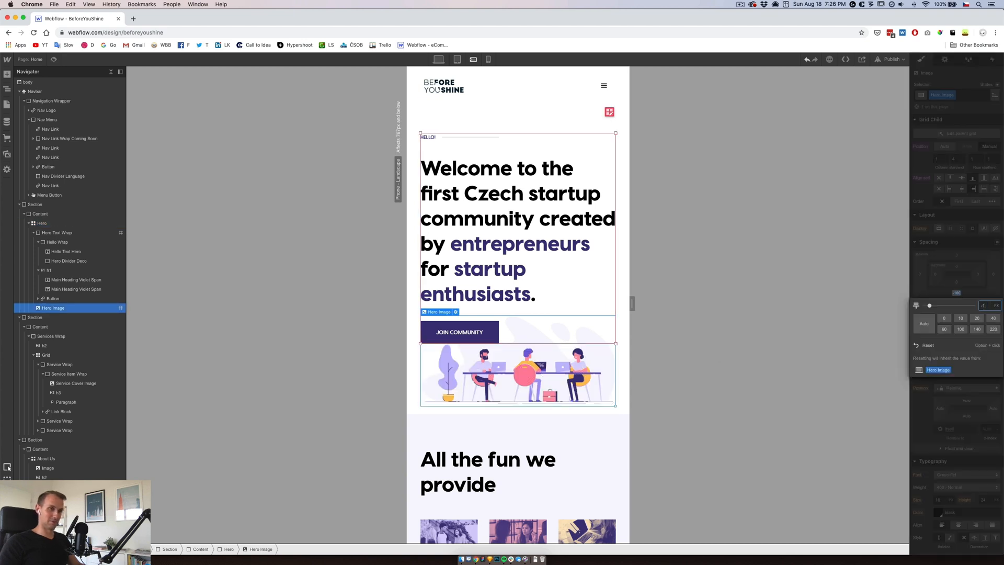
type("-180")
key("Return")
left_click(566, 301)
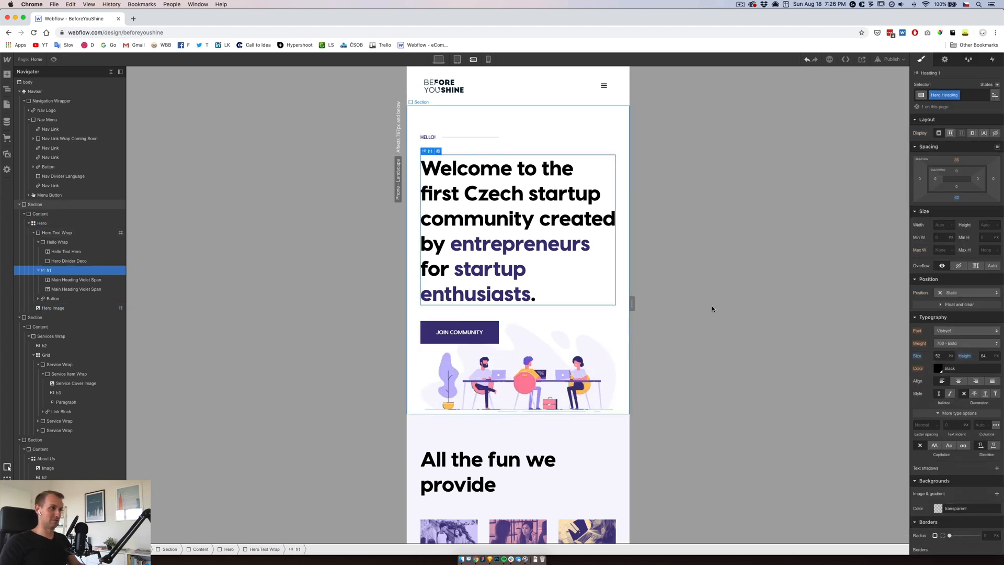
left_click(425, 388)
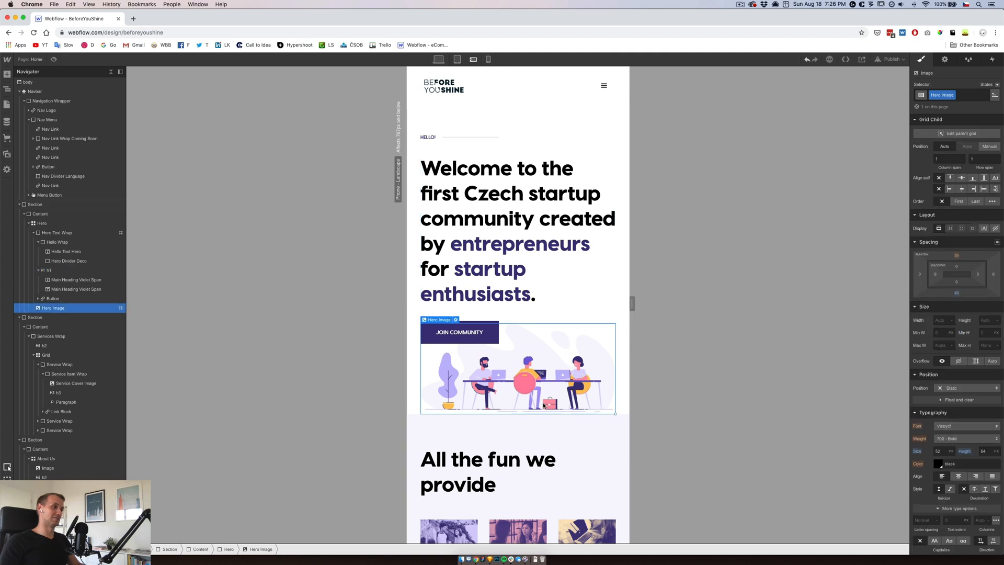
left_click(413, 387)
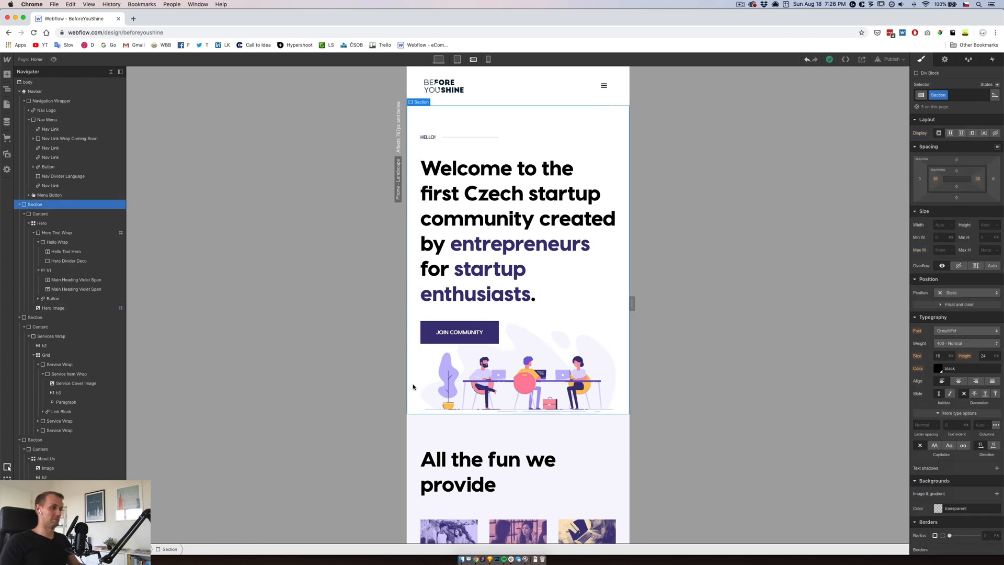
left_click(485, 176)
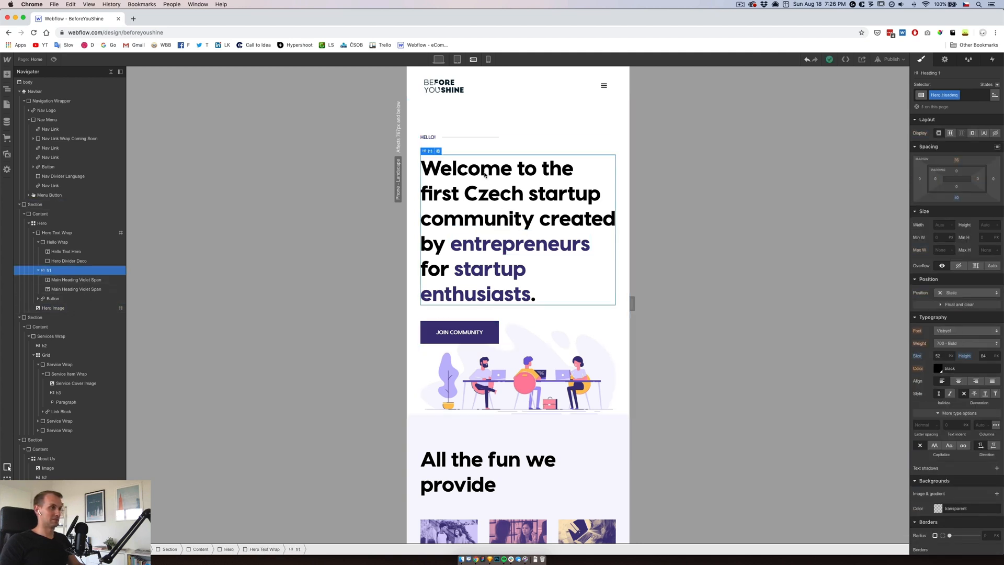
Set the bottom padding of the Hero grid block to 200 px.
left_click(74, 224)
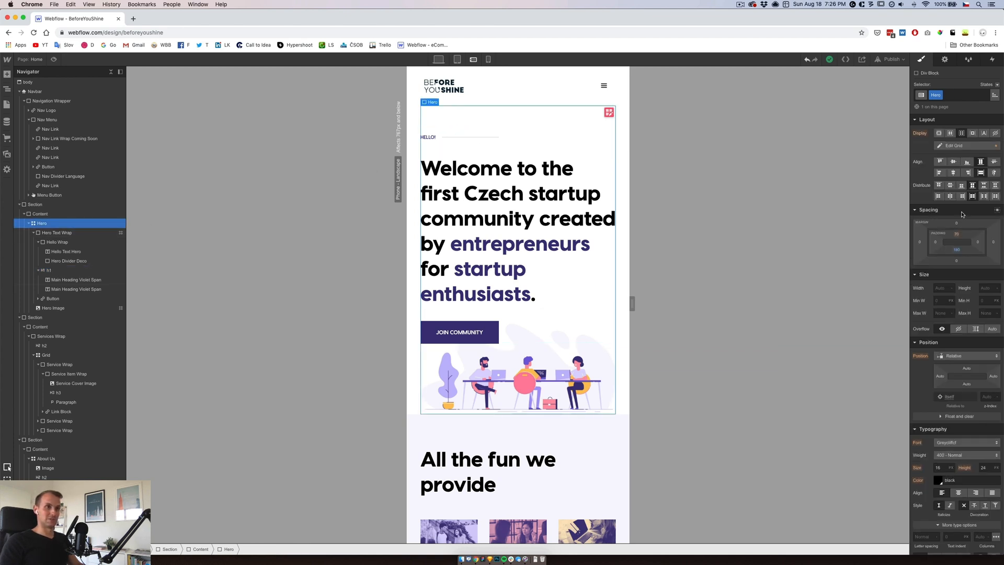
left_click(957, 250)
type("200")
key("Return")
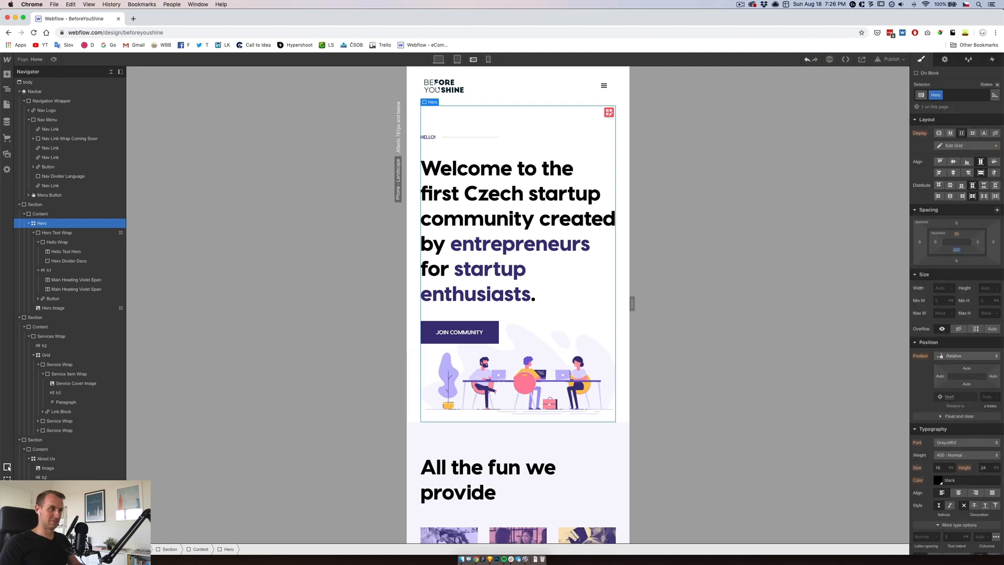
Set the Hero Image's bottom margin to -200 px.
left_click(54, 308)
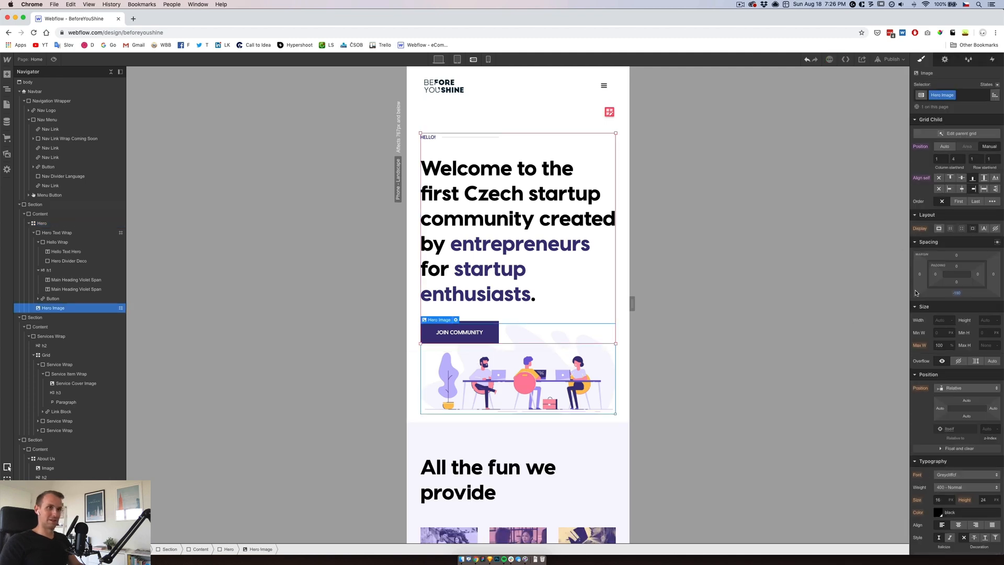
left_click(957, 294)
key("Return")
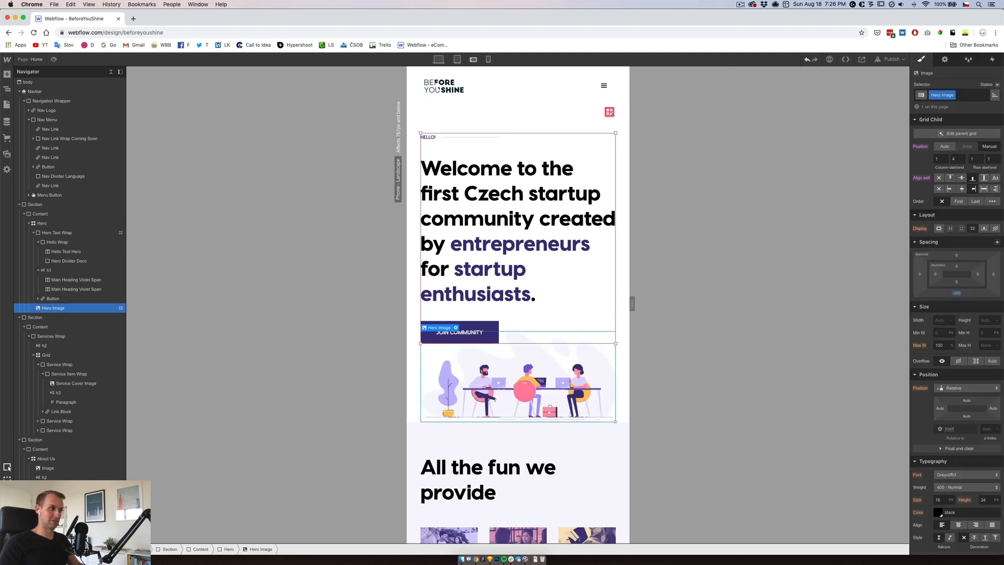
left_click(417, 396)
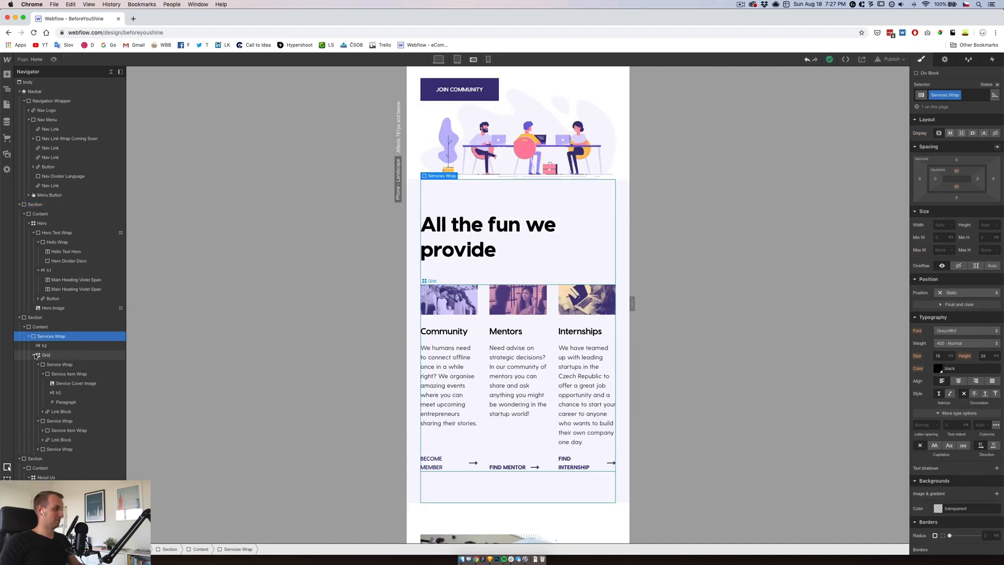
Extend the Community Service Wrap across all three columns of the services grid.
left_click(33, 355)
left_click(46, 355)
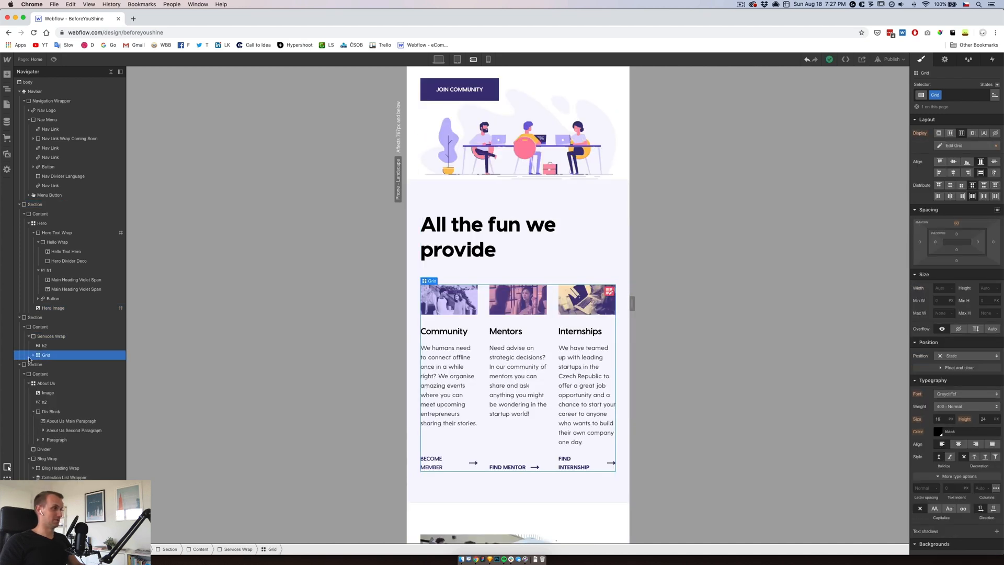
left_click(33, 355)
left_click(39, 374)
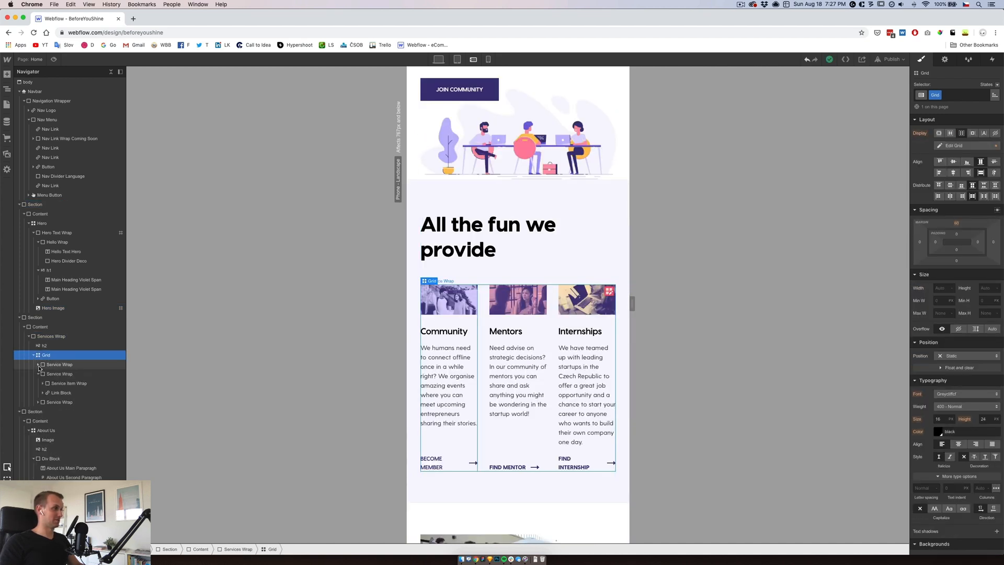
left_click(38, 374)
left_click(58, 364)
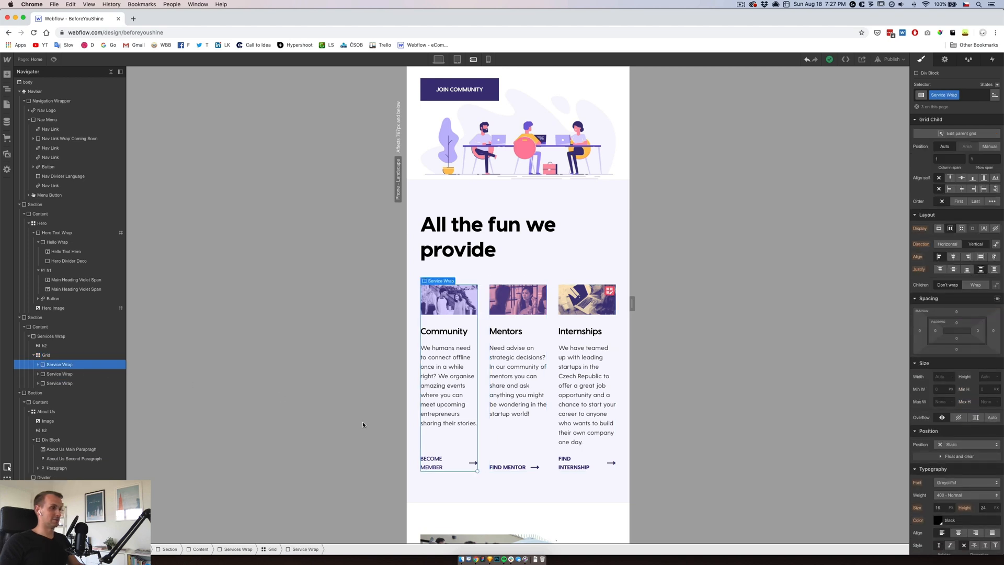
left_click_drag(477, 471, 611, 472)
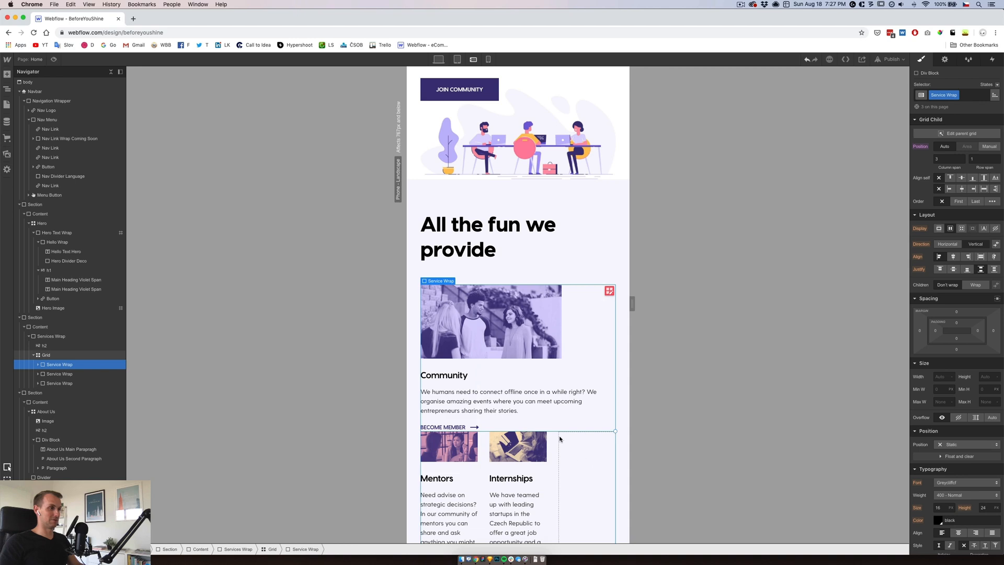
Extend the Mentors and Internships Service Wraps across all three columns of the services grid.
left_click(57, 374)
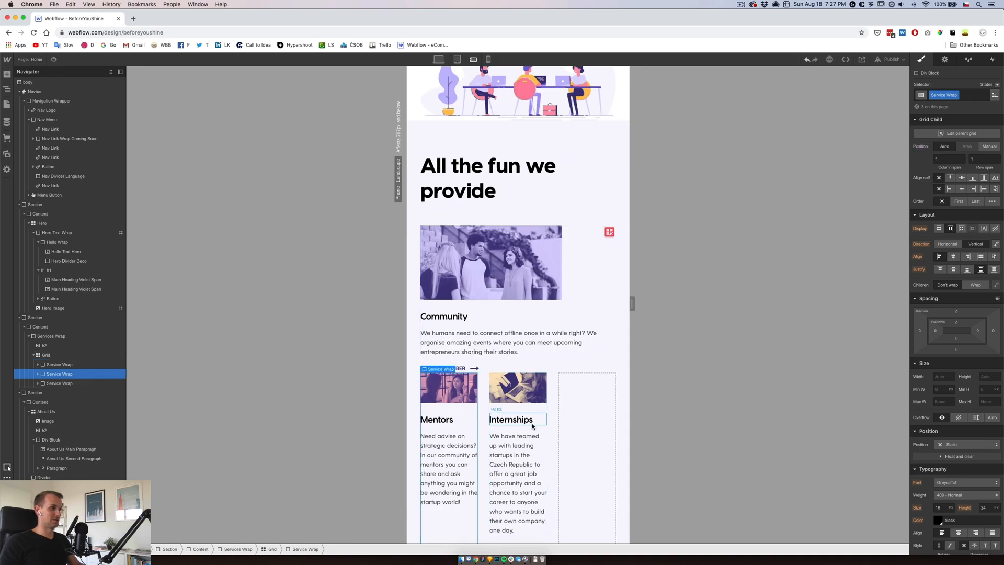
left_click(57, 384)
left_click_drag(476, 405, 597, 408)
scroll(575, 382, "up", 5)
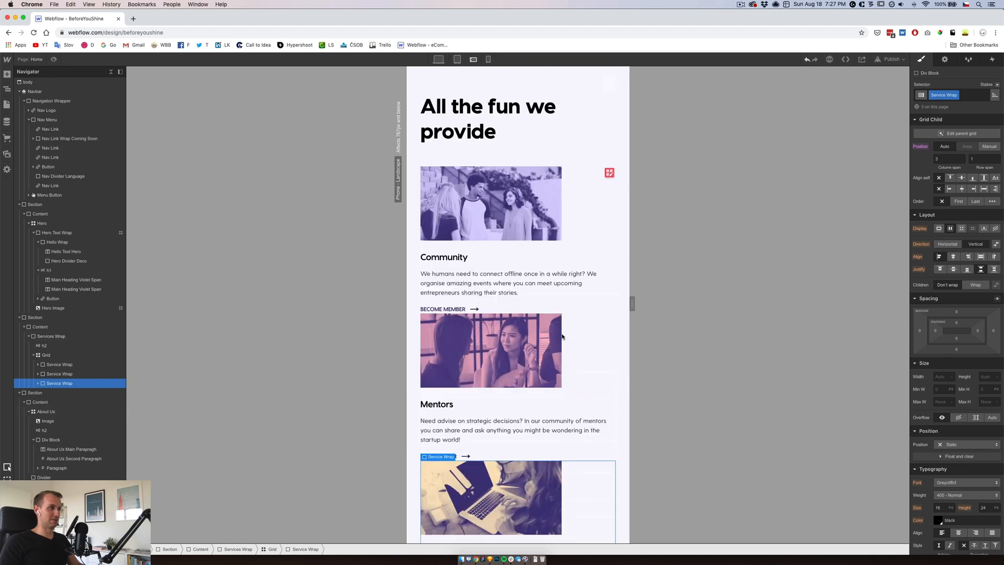
Widen the canvas preview to 767 px and examine the hero's Section and Content blocks at that width.
left_click(532, 230)
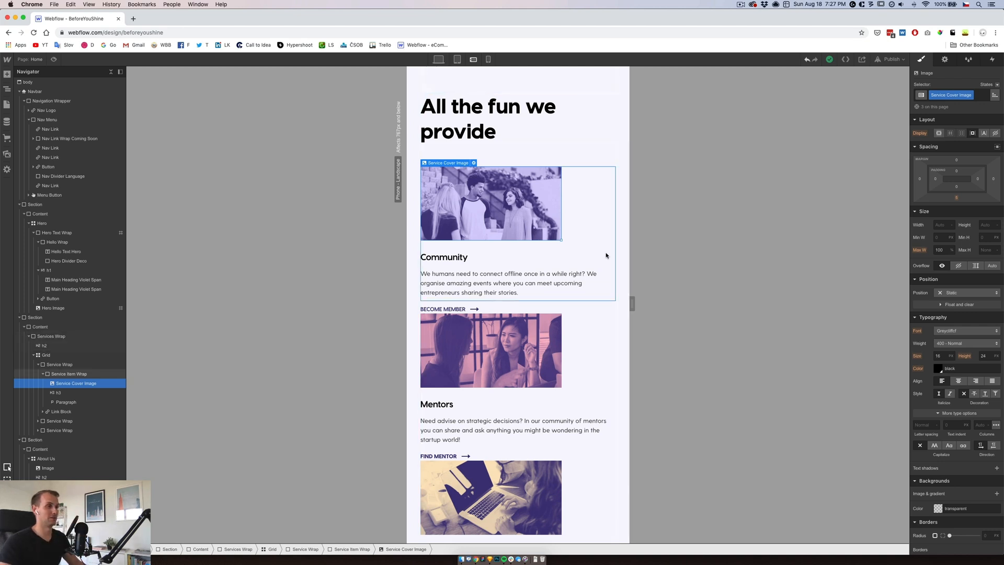
left_click_drag(632, 303, 698, 304)
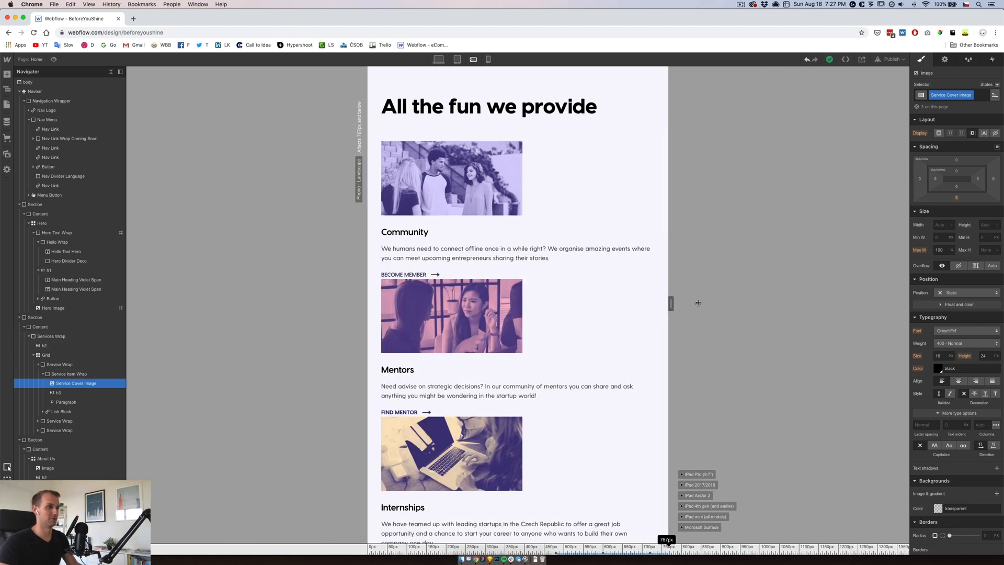
scroll(547, 278, "up", 6)
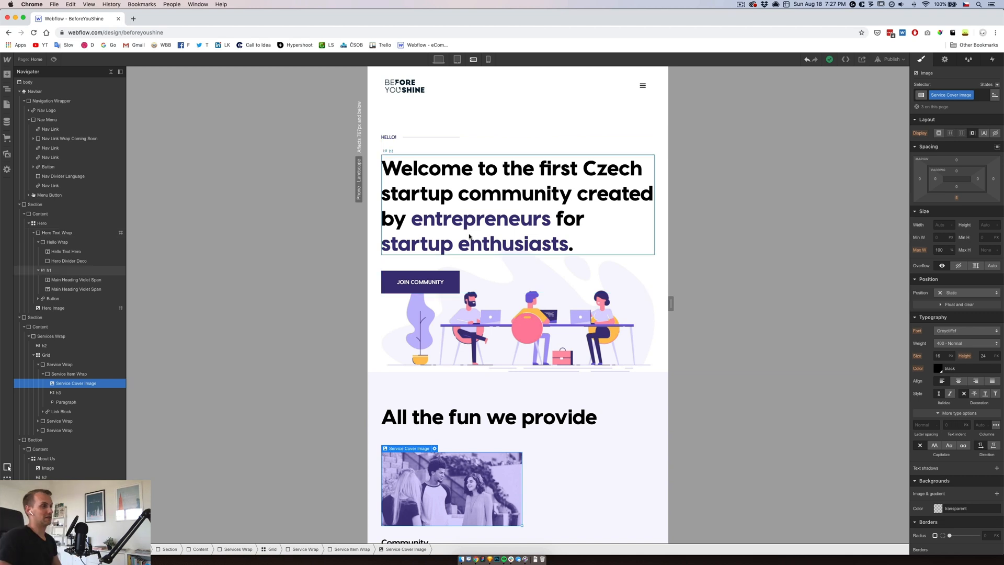
left_click(371, 345)
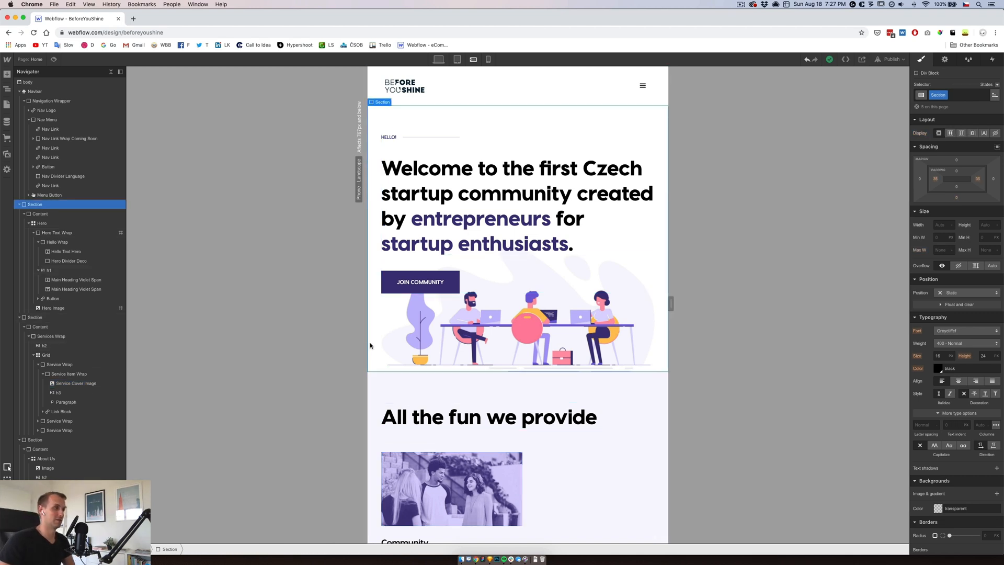
left_click(45, 215)
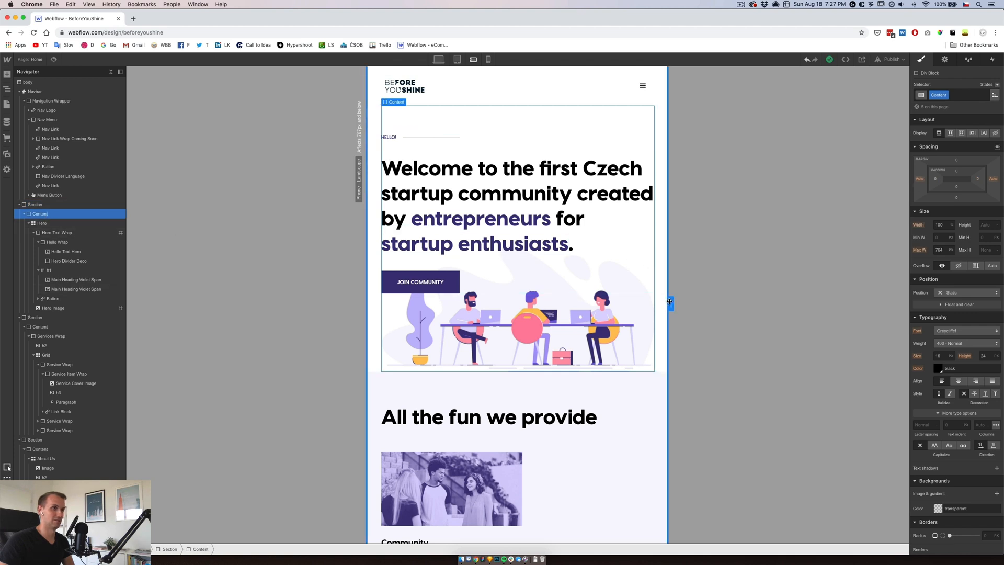
left_click_drag(671, 303, 837, 295)
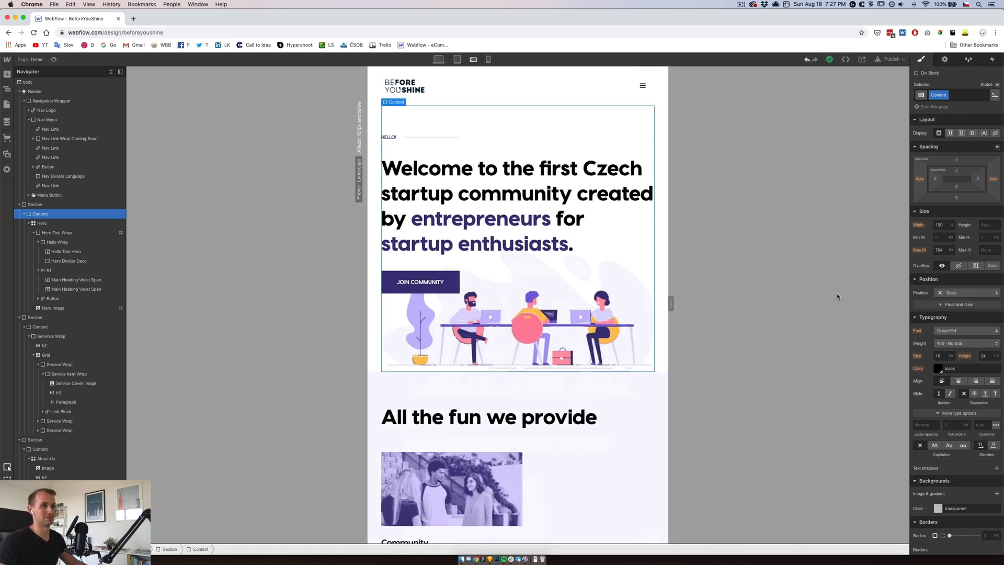
Reduce the Section class's left and right padding equally for the phone landscape breakpoint.
left_click(944, 250)
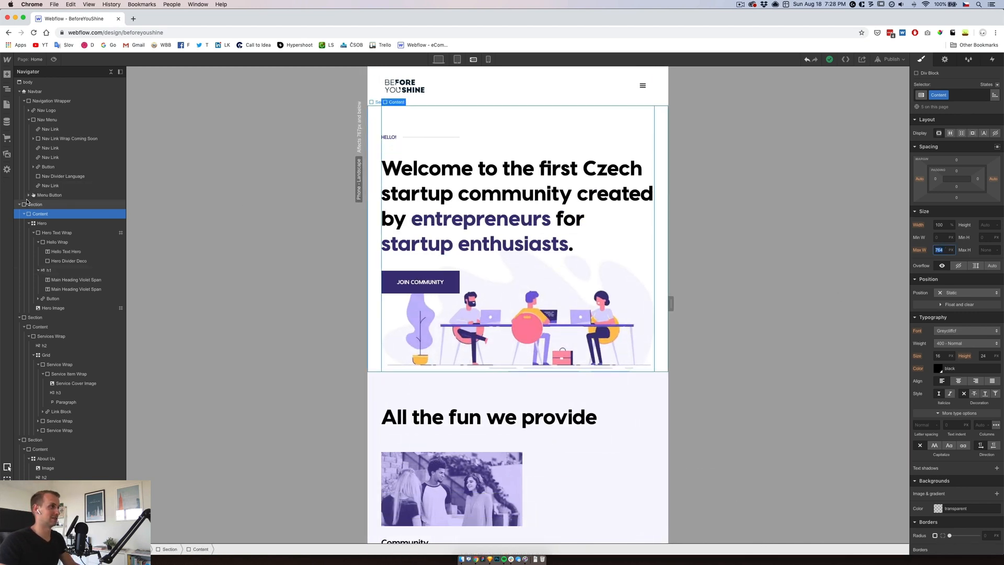
left_click(31, 204)
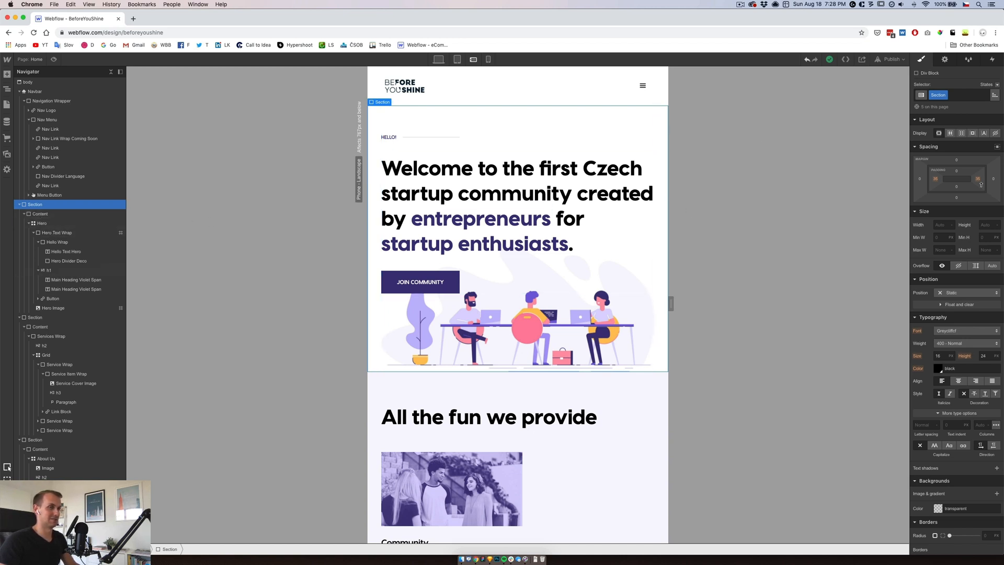
left_click_drag(936, 181, 936, 180)
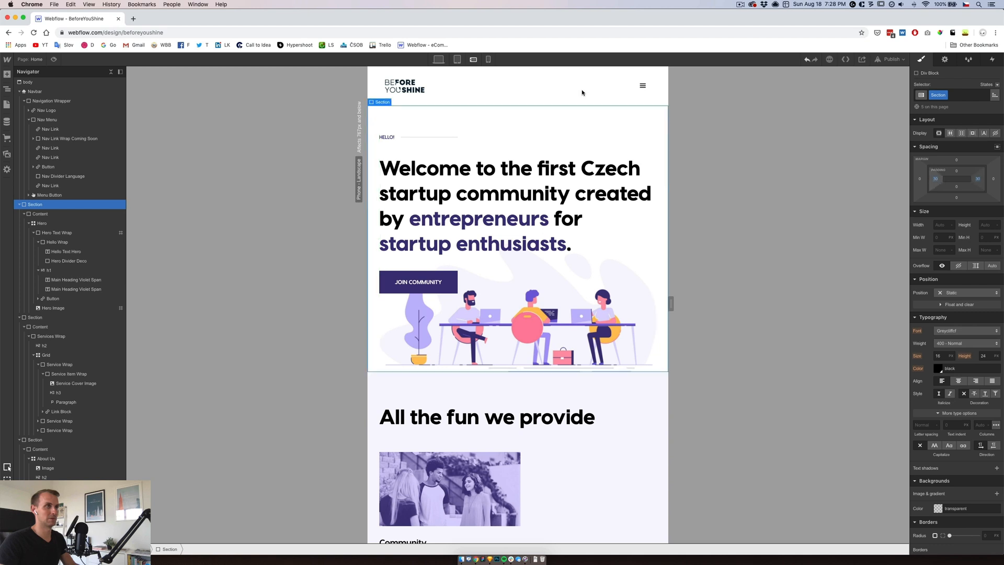
Reduce the Navbar's left and right padding equally to match the Section's side padding.
left_click(579, 95)
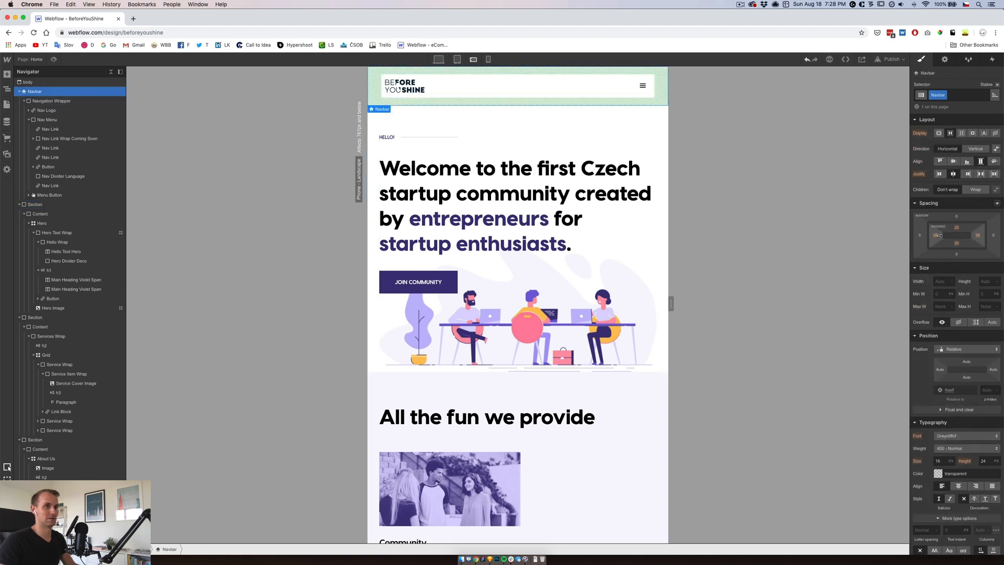
left_click_drag(939, 235, 936, 235)
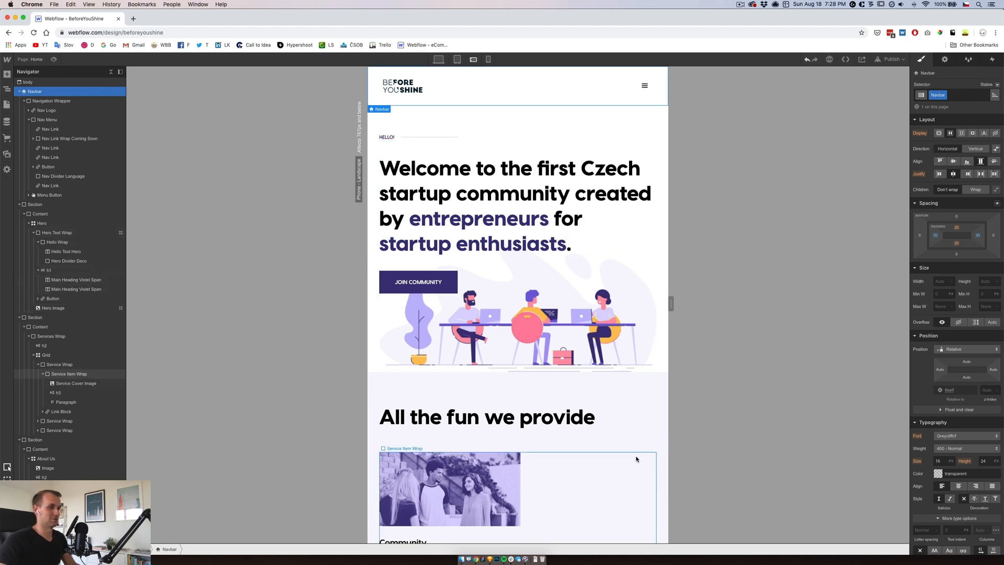
left_click_drag(670, 303, 639, 300)
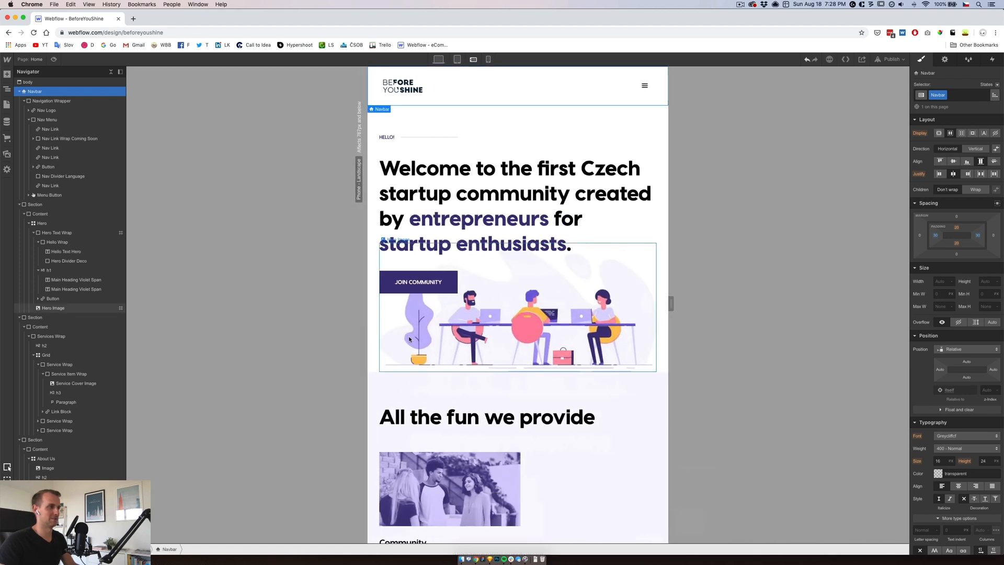
Set the maximum width of the Content block in the hero section to 540 px.
left_click(446, 259)
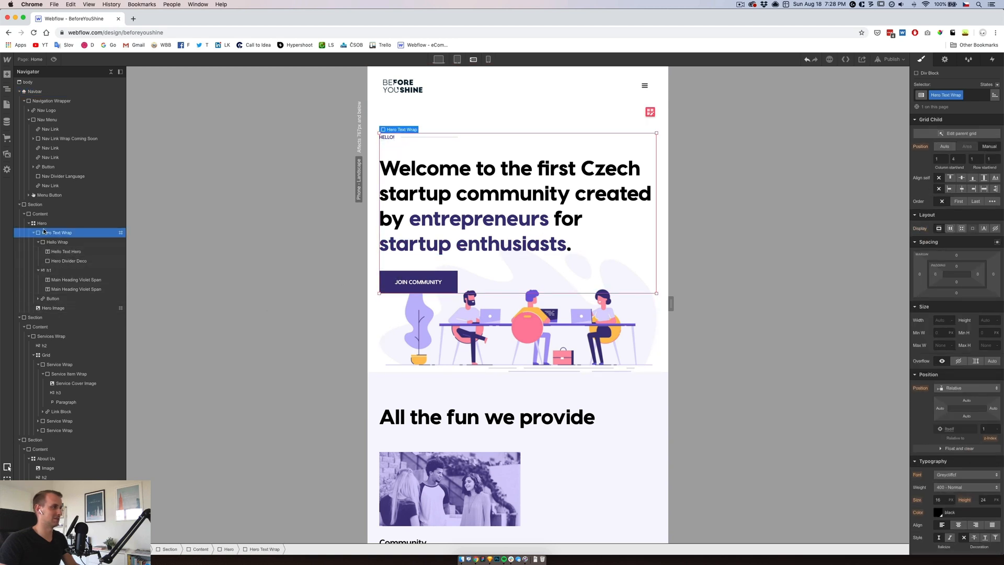
left_click(42, 225)
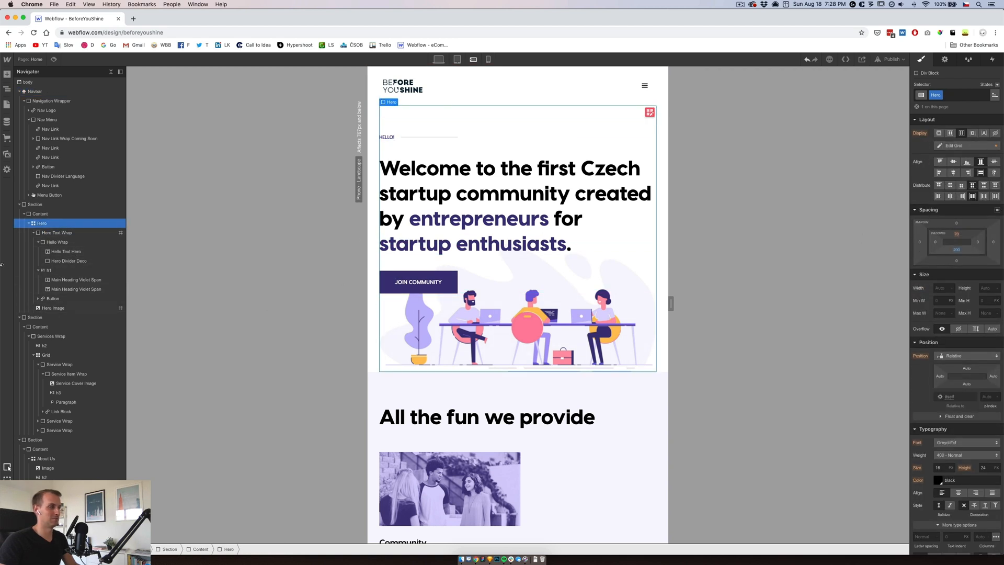
left_click(41, 214)
left_click(942, 251)
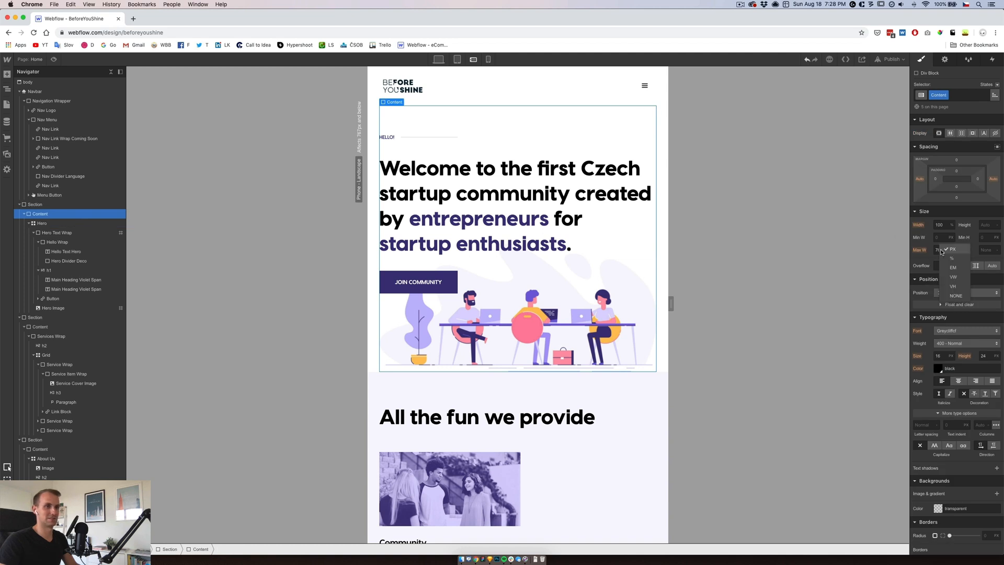
left_click(936, 250)
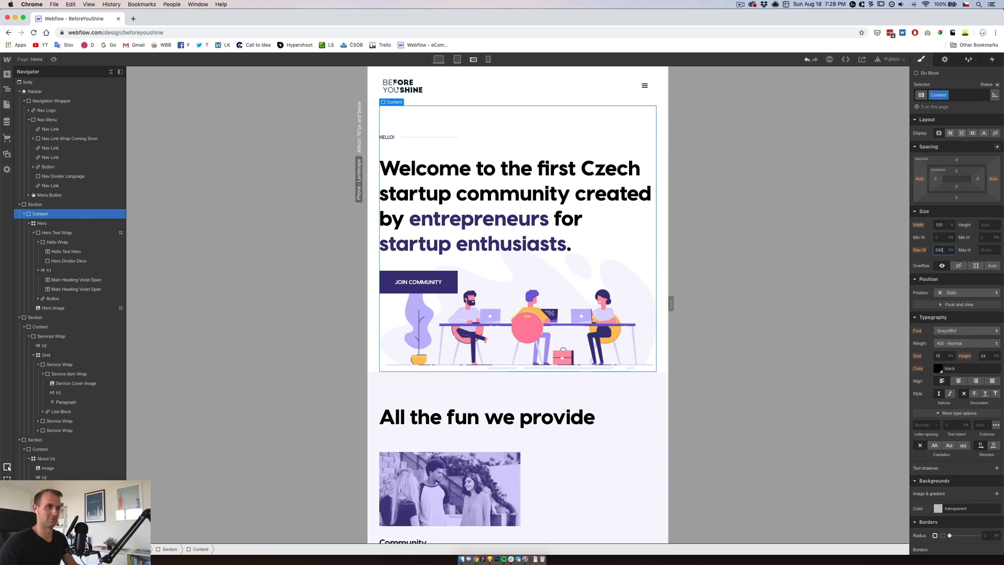
type("540")
key("Return")
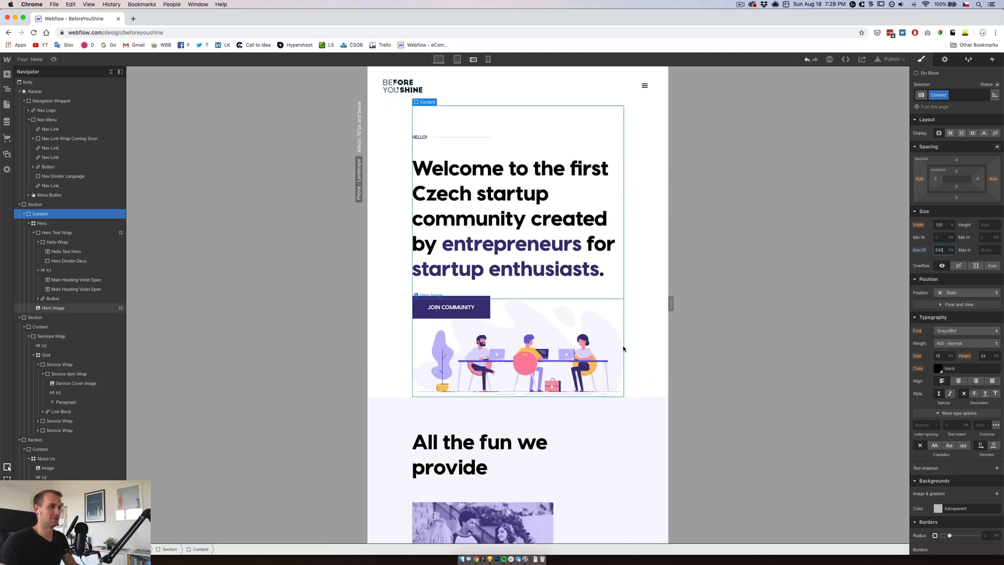
Set the Content block's maximum width to 580 px and check it at the widest phone landscape size.
left_click_drag(670, 305, 683, 305)
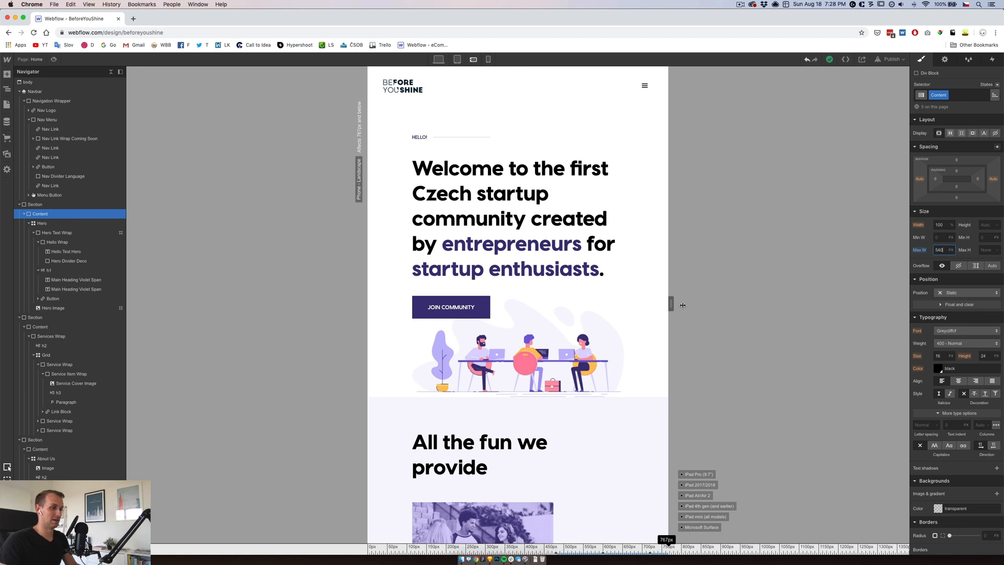
left_click_drag(683, 305, 682, 305)
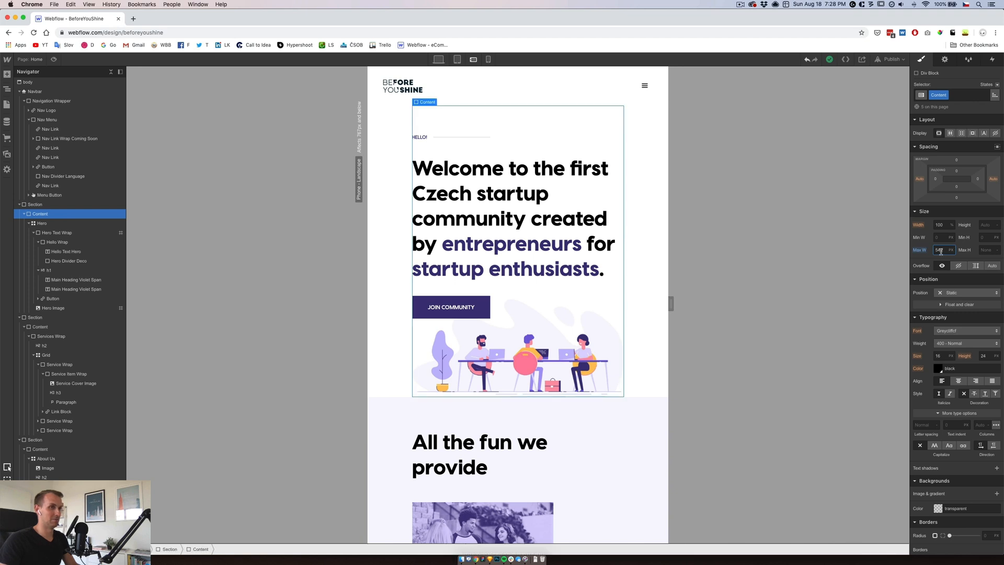
key("super+a")
type("5")
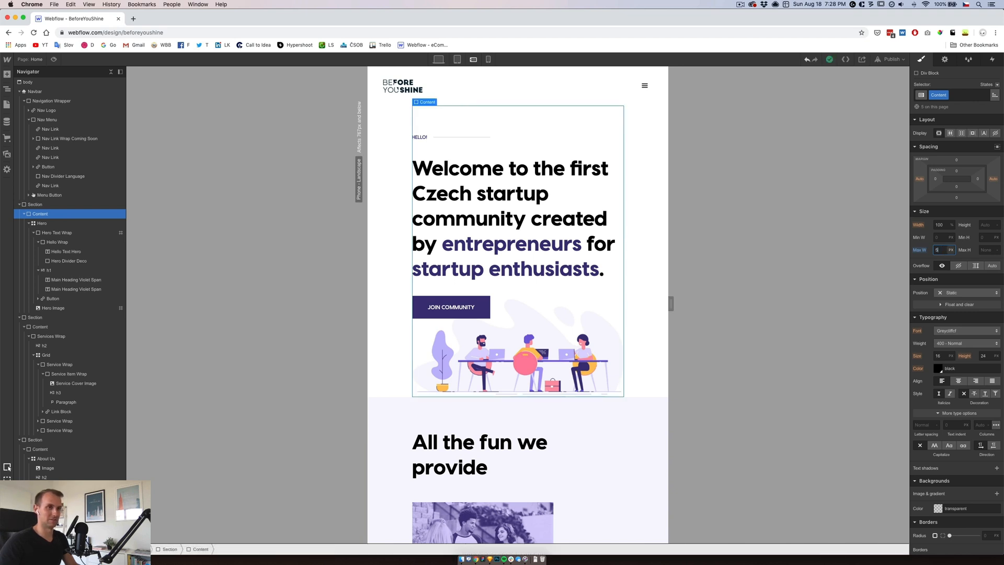
type("80")
key("Return")
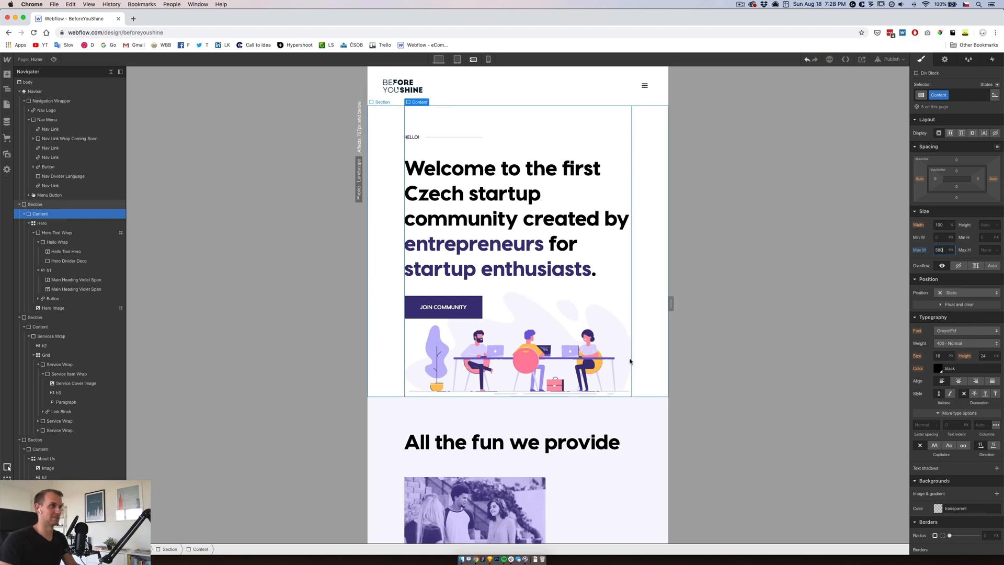
left_click_drag(671, 300, 714, 304)
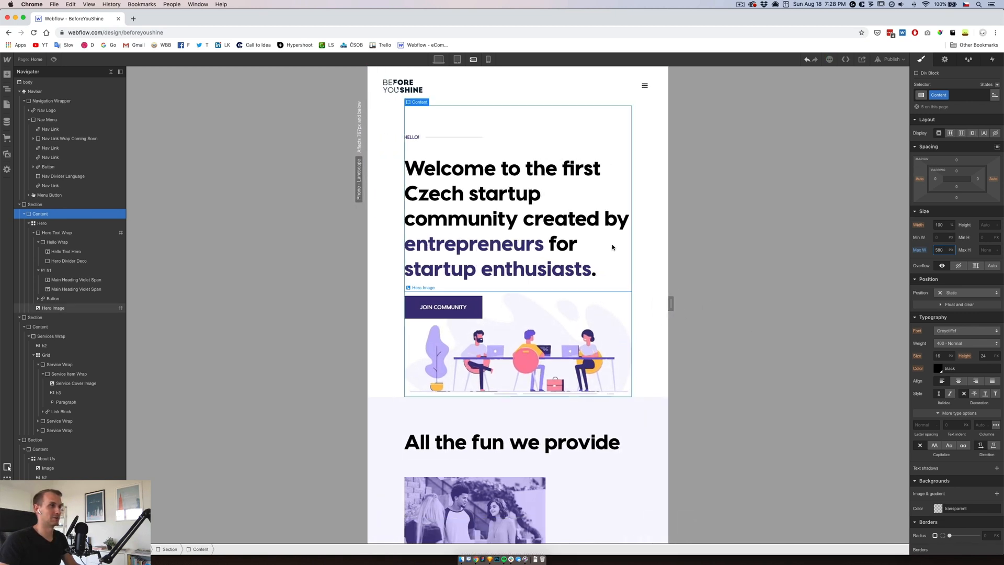
Narrow the canvas preview and set the Hero Heading's font size to 46 px.
scroll(570, 314, "down", 2)
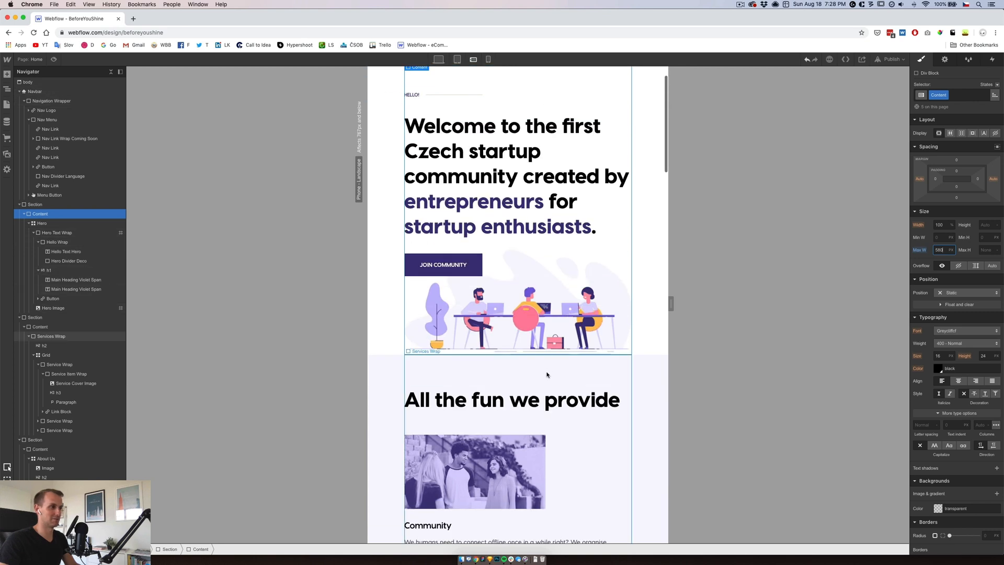
scroll(554, 366, "down", 3)
left_click_drag(668, 305, 605, 303)
scroll(557, 326, "up", 5)
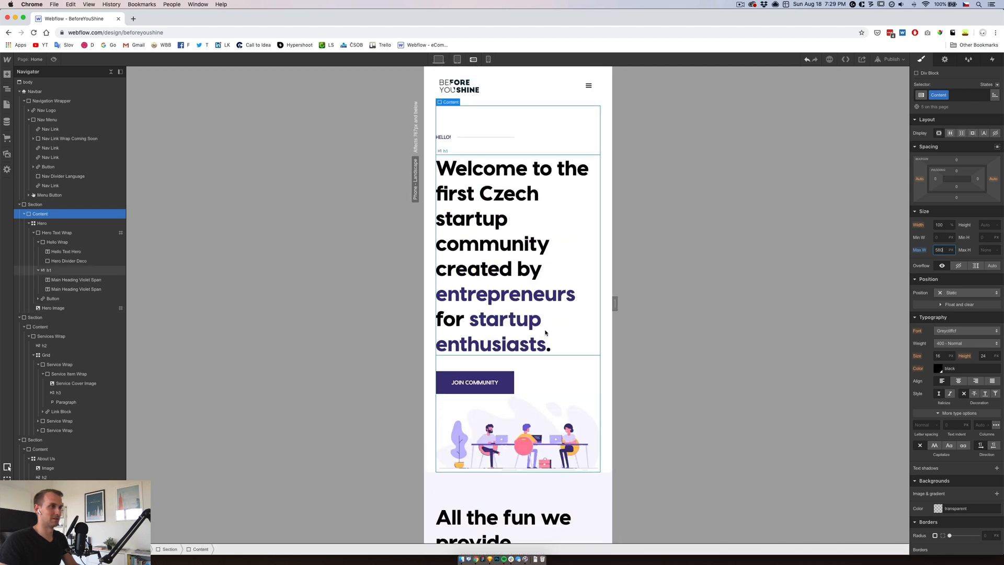
left_click(520, 229)
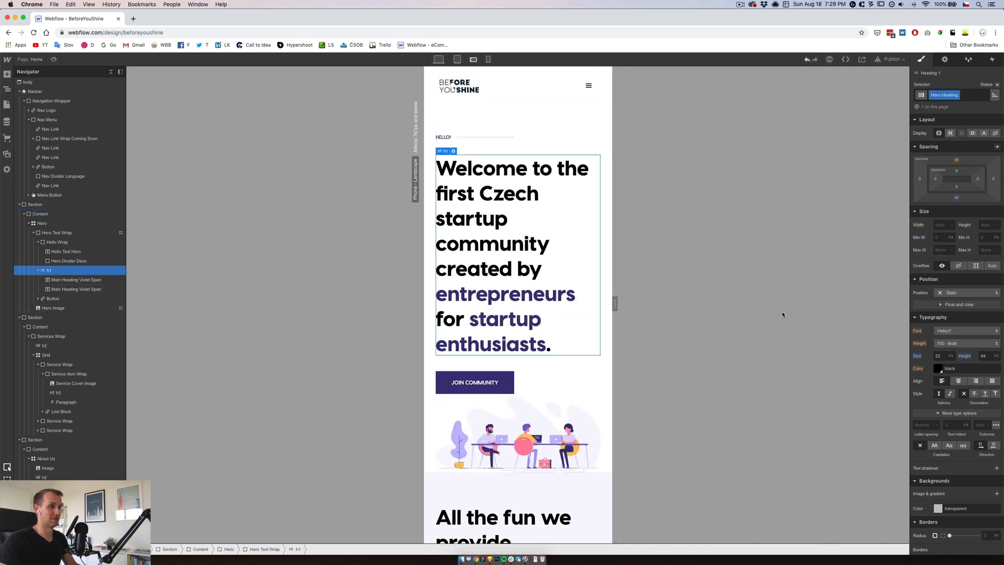
left_click(939, 357)
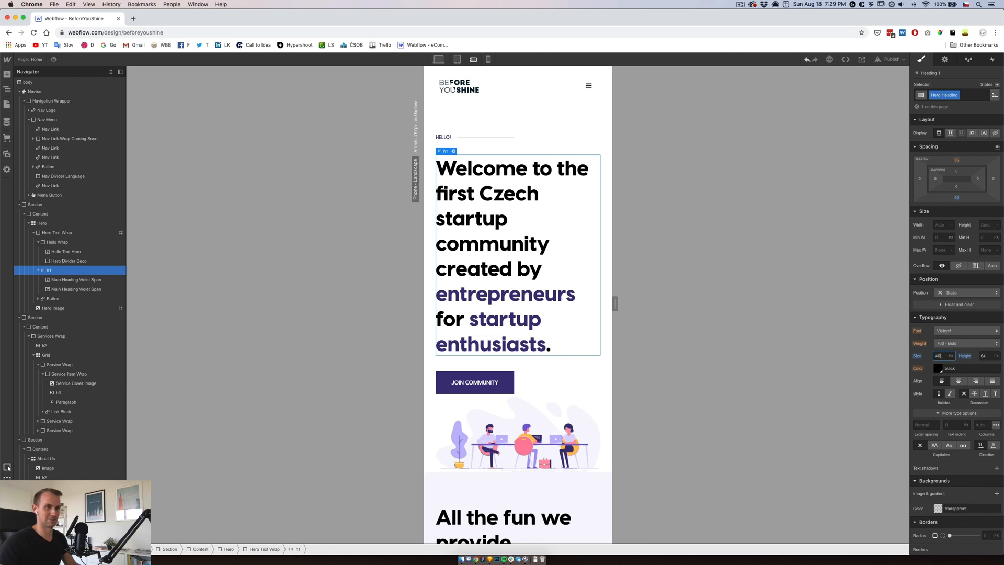
key("Tab")
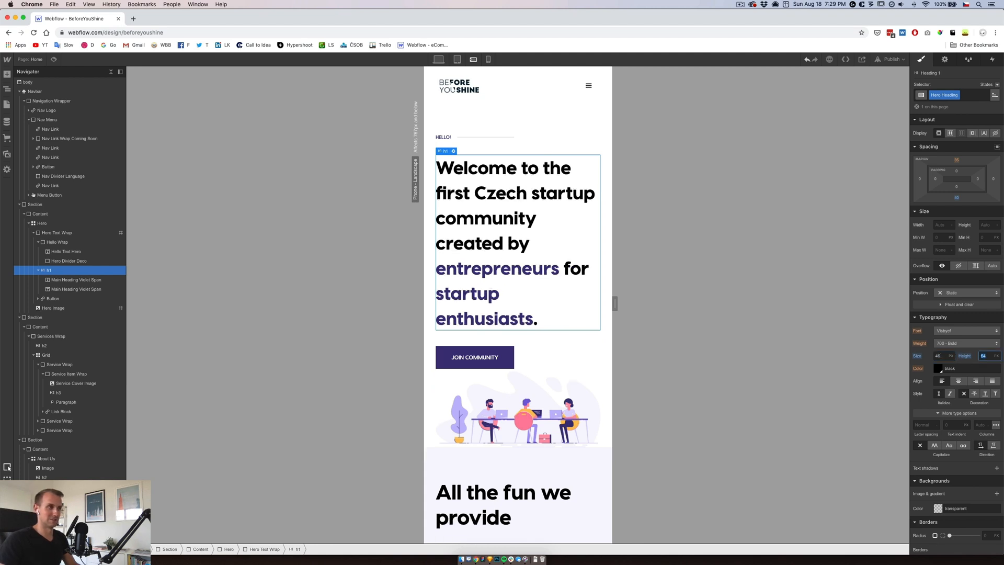
Set the Hero Heading's line height to 54 px.
type("58")
key("Return")
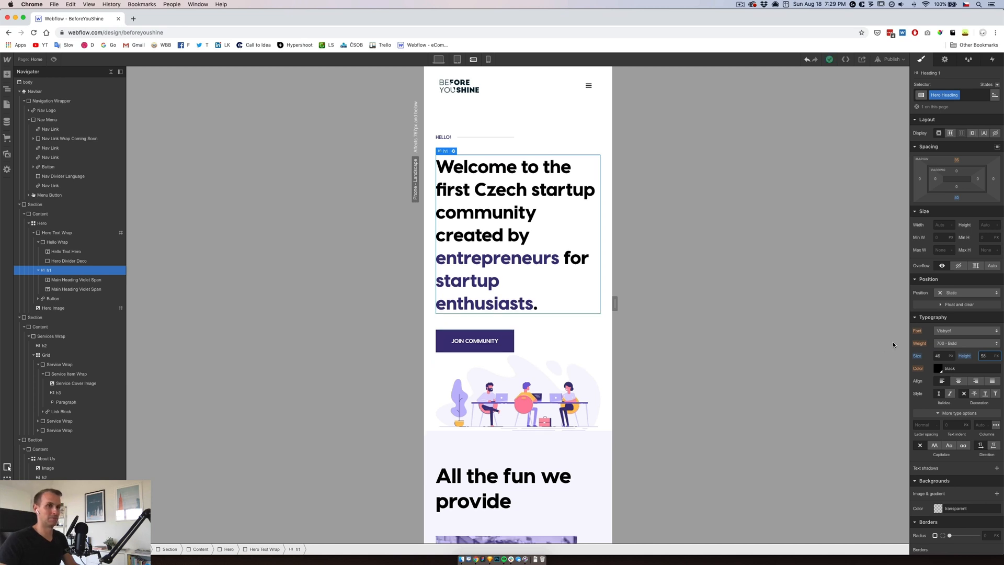
key("Down")
key("Down")
key("Down")
key("Down")
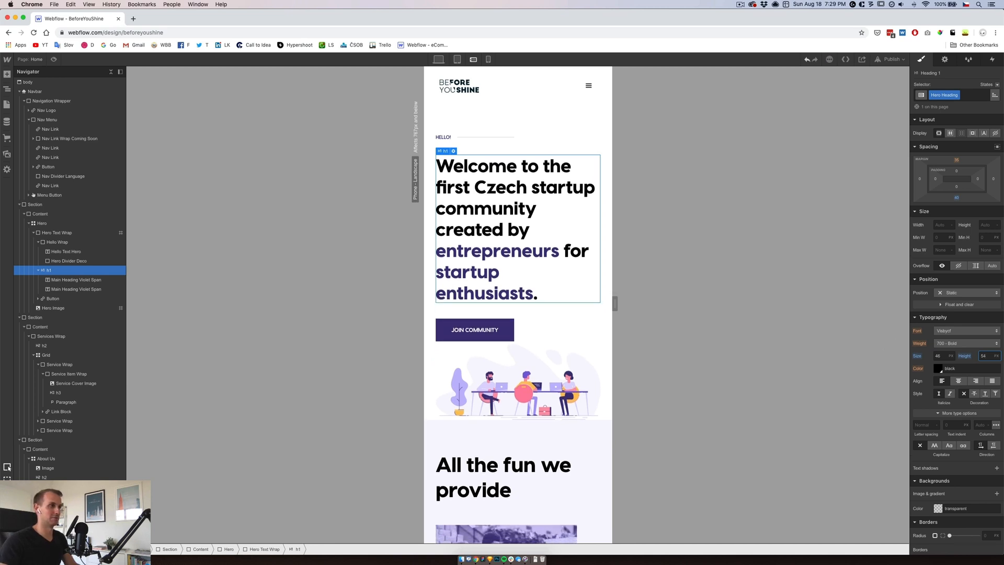
Widen the canvas preview to the breakpoint's maximum and compare the hero heading with the services section heading.
left_click(549, 314)
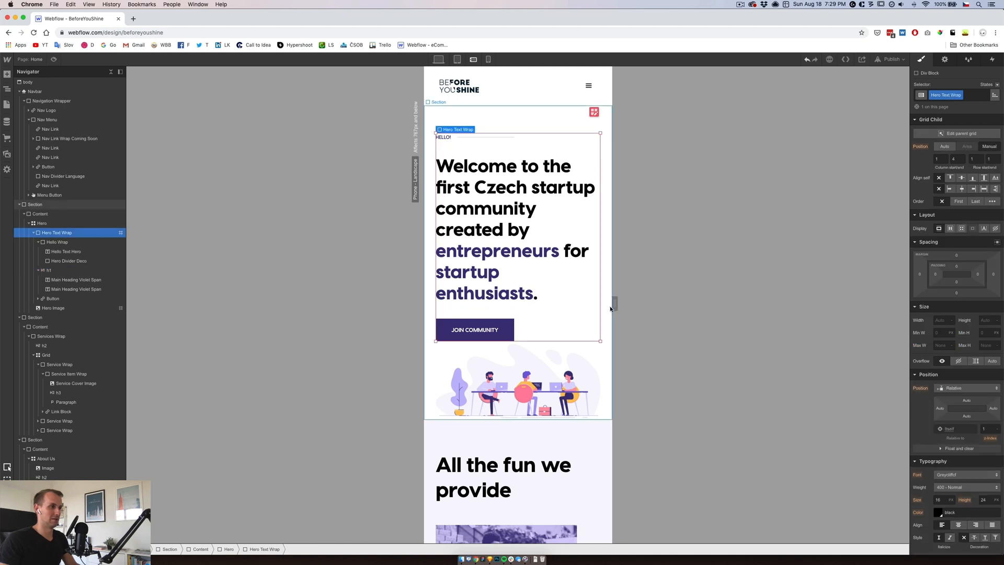
mouse_move(615, 303)
left_mouse_down()
mouse_move(678, 306)
mouse_move(609, 300)
mouse_move(628, 300)
mouse_move(620, 297)
left_mouse_up()
left_click_drag(623, 296, 670, 301)
scroll(536, 362, "down", 1)
scroll(536, 362, "down", 5)
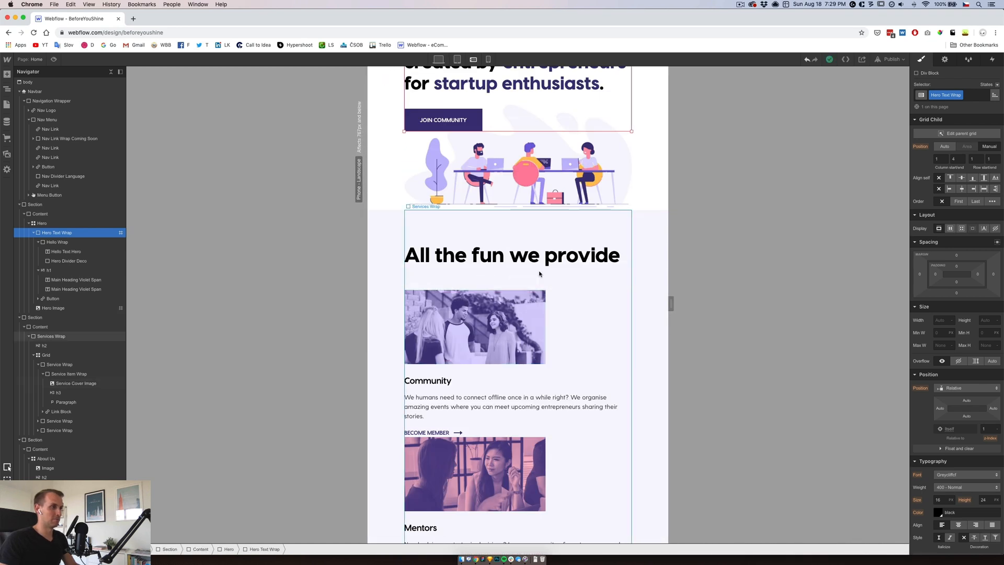
left_click(539, 266)
scroll(748, 239, "up", 5)
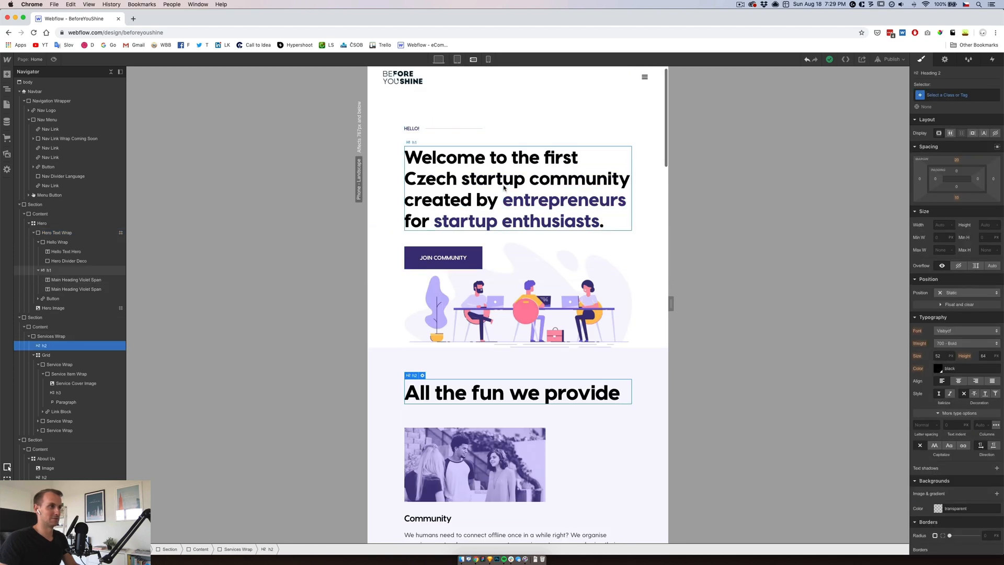
left_click(515, 214)
scroll(513, 281, "down", 5)
Try to set the font size of the "All the fun we provide" heading to 40 px.
left_click(513, 265)
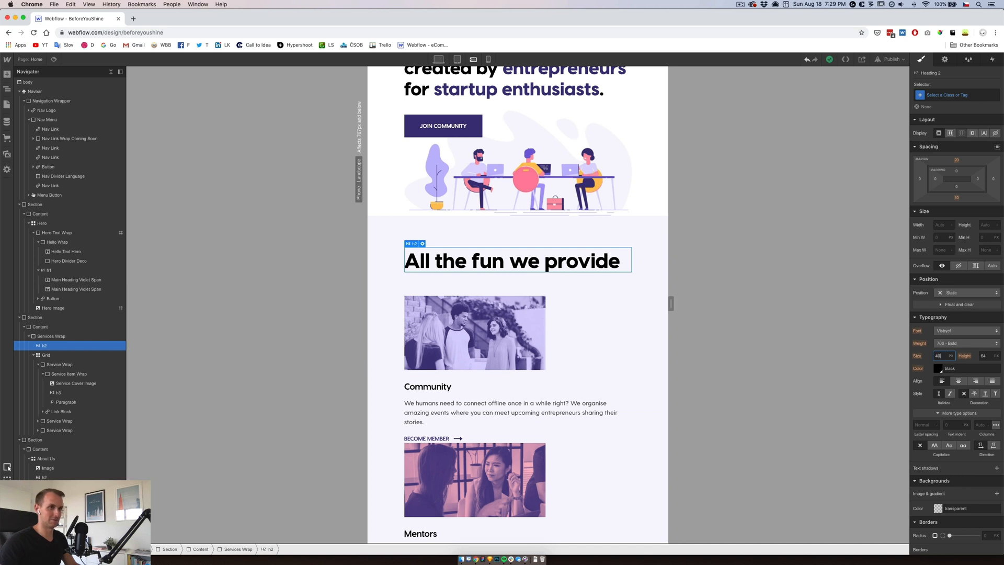
type("40")
key("Tab")
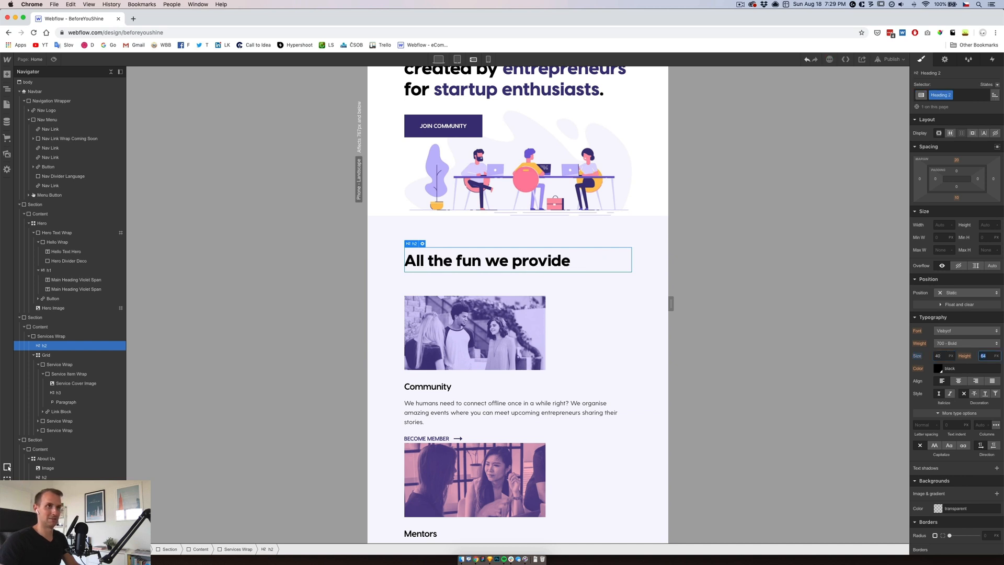
key("super+z")
Set the font size of the All H2 Headings tag to 40 px and adjust its line height.
left_click(946, 95)
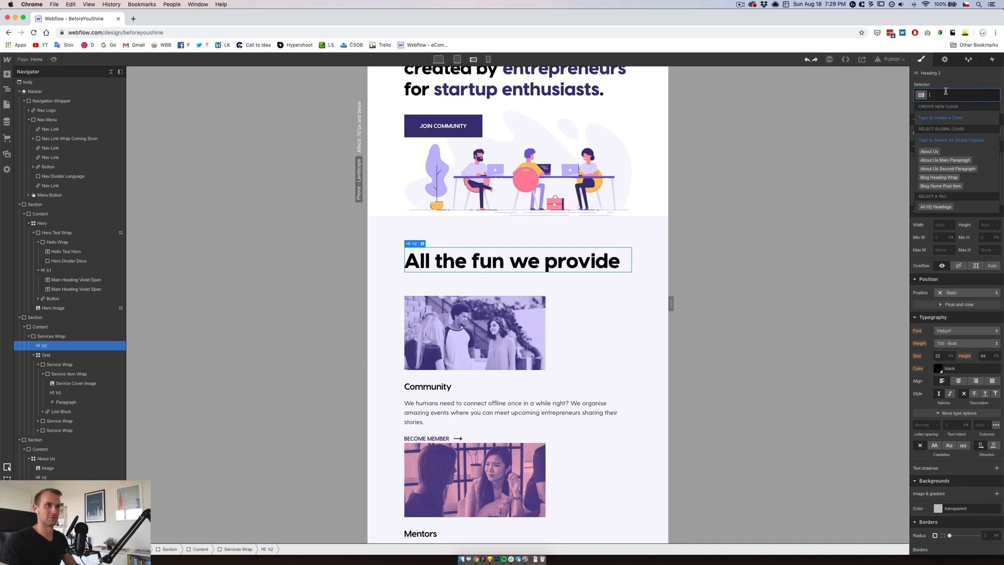
left_click(940, 207)
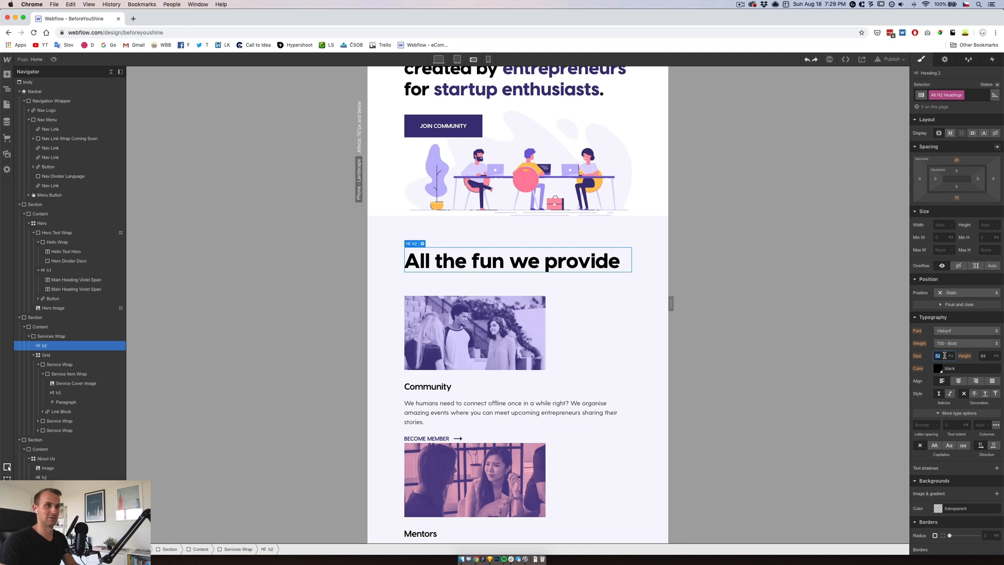
type("40")
key("Tab")
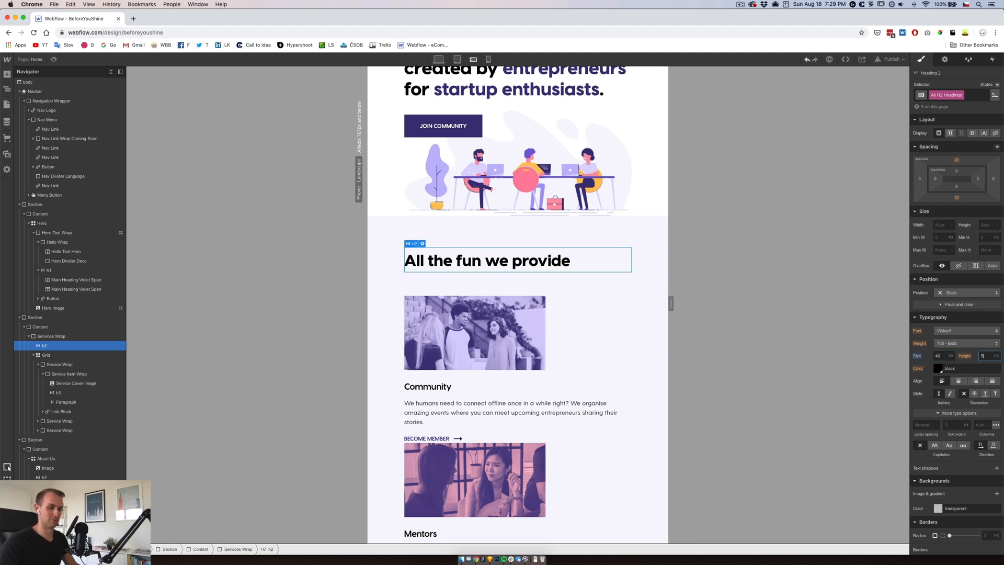
Switch to the desktop breakpoint and insert a Div Block directly after the Community service's cover image.
left_click(487, 343)
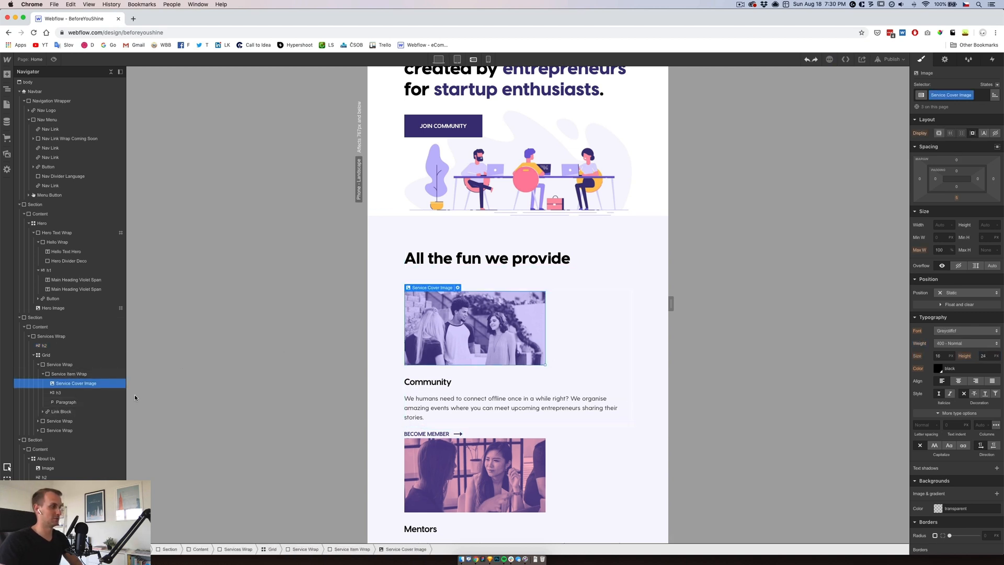
left_click(79, 375)
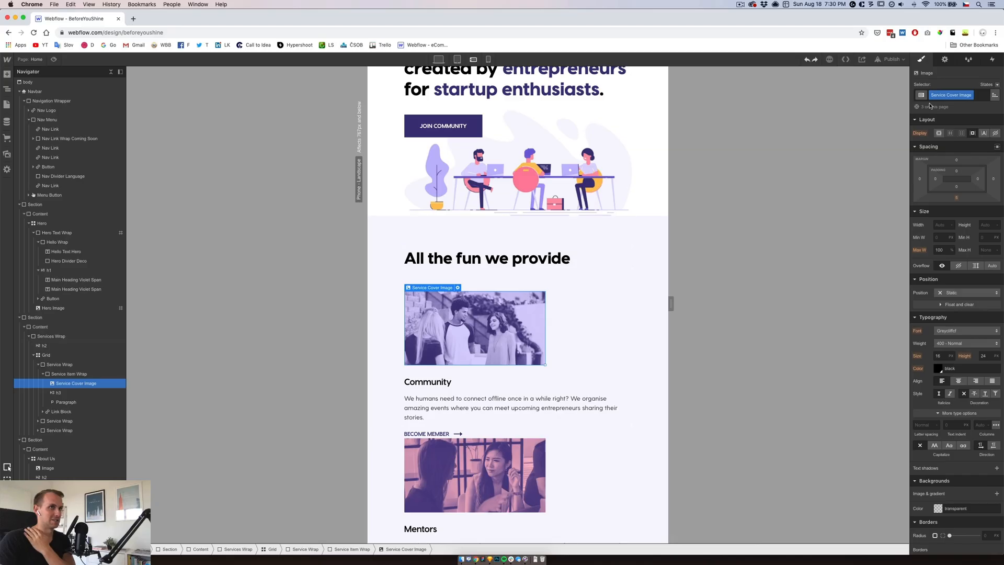
left_click(945, 60)
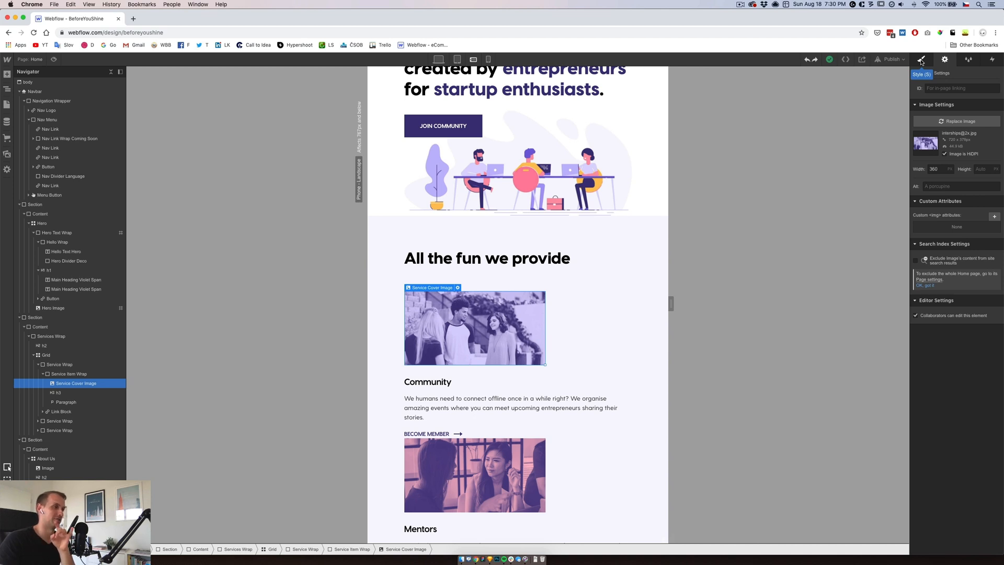
left_click(437, 59)
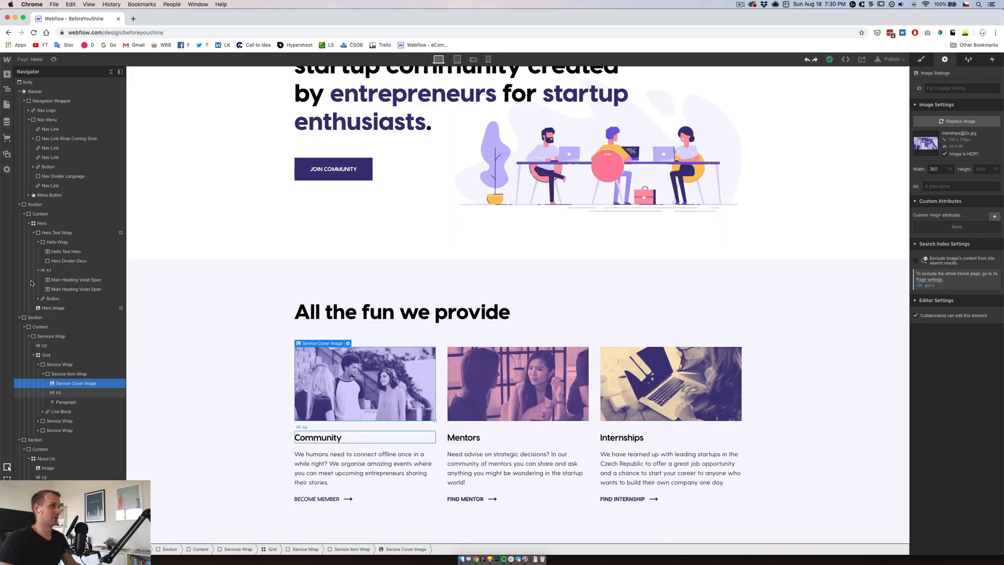
left_click(9, 74)
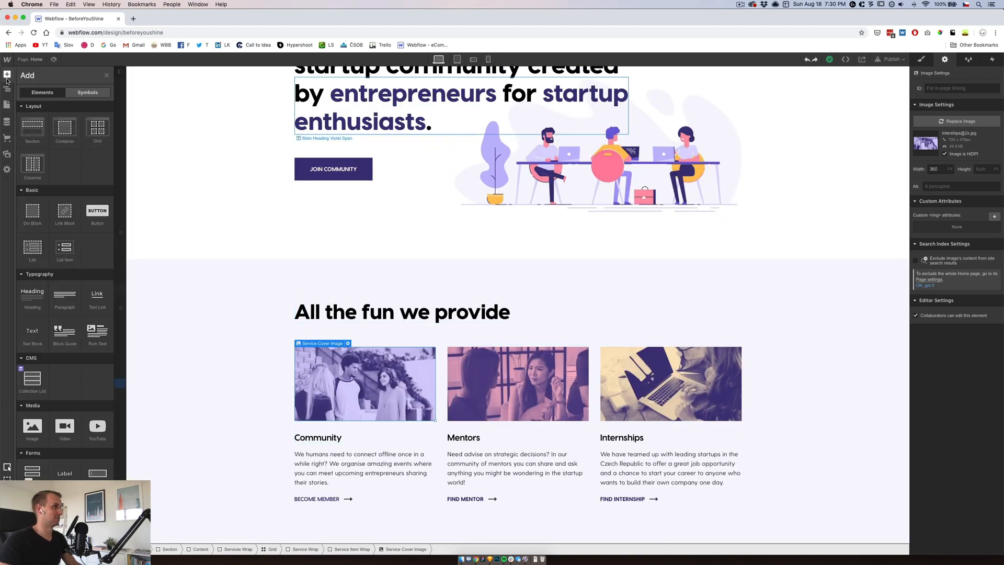
left_click(33, 217)
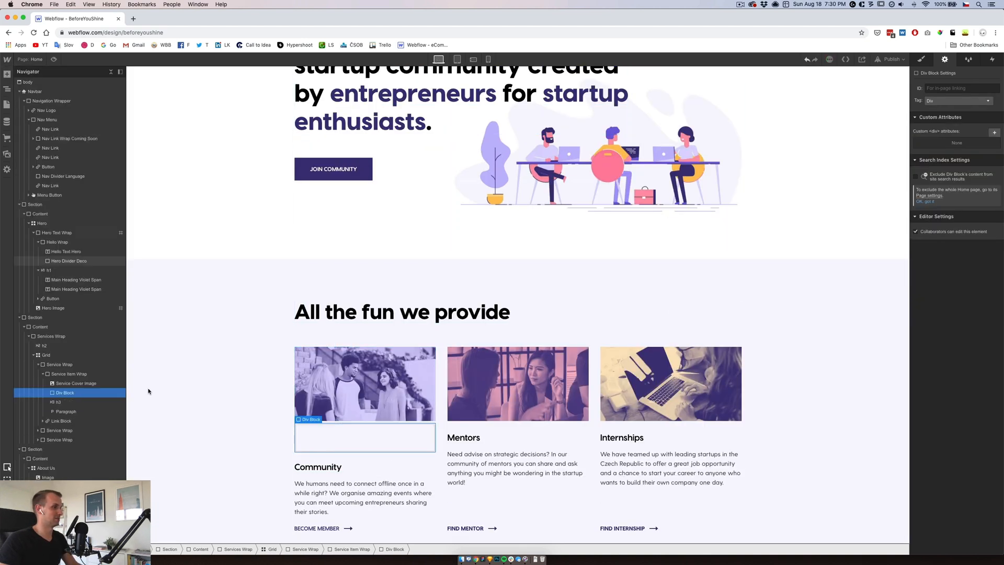
Assign the existing Service Cover Image class to the new Div Block in the Community service.
left_click(68, 385)
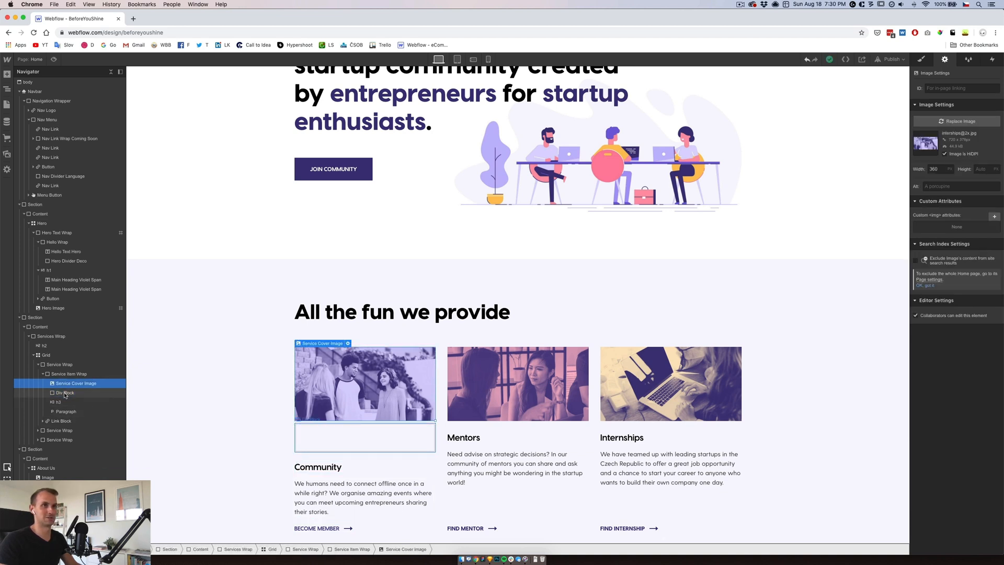
left_click(65, 392)
left_click(921, 59)
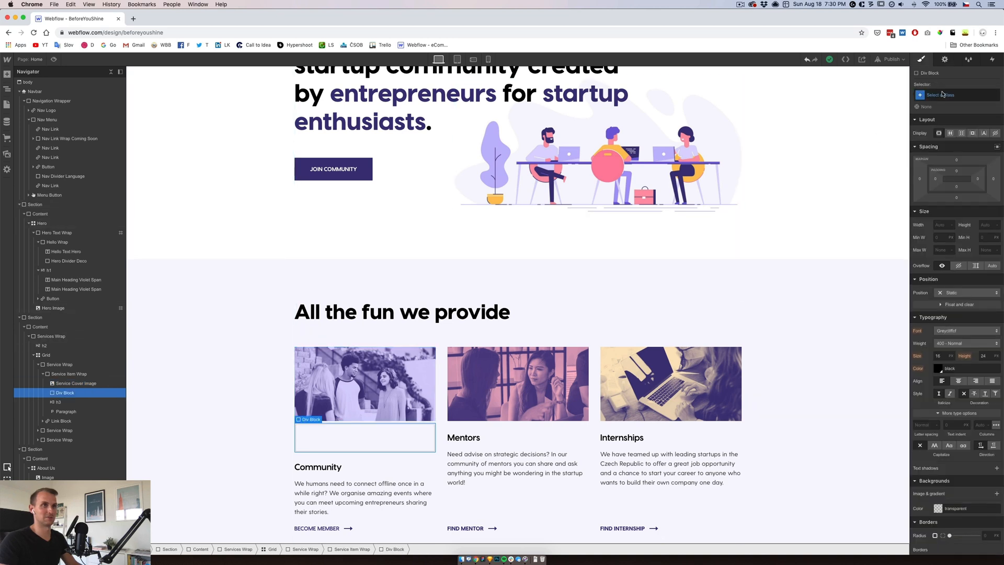
left_click(943, 95)
type("Servic")
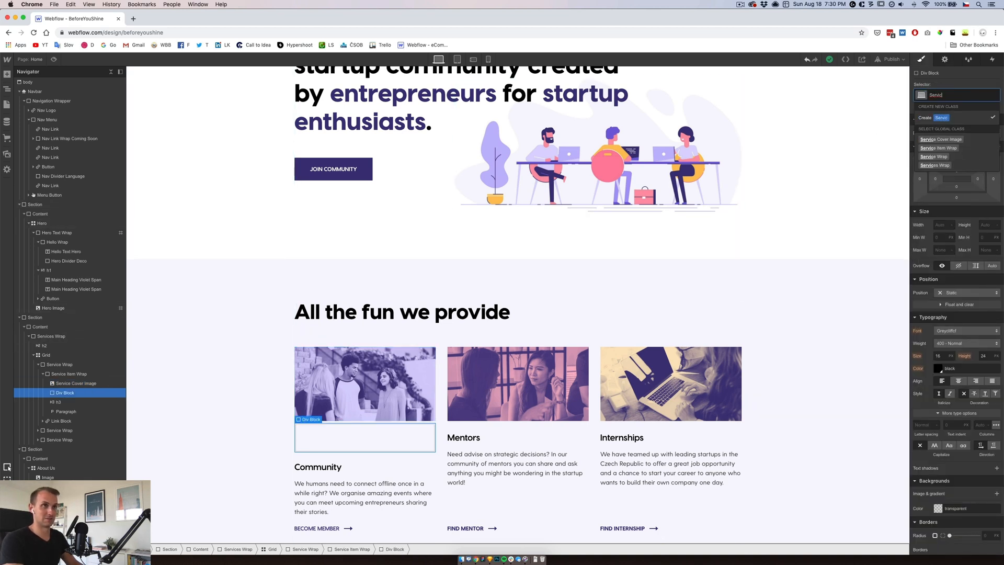
left_click(940, 139)
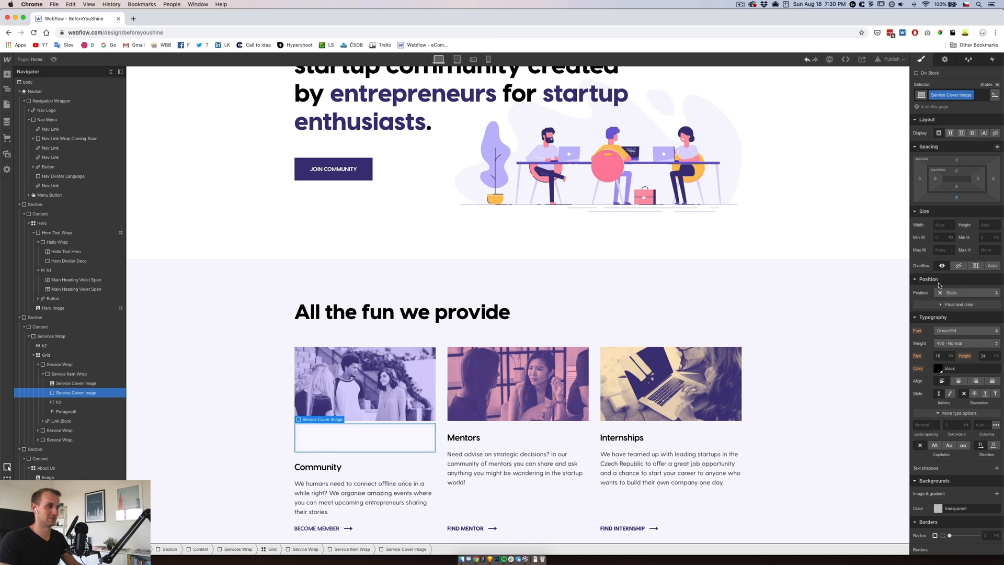
Check the original Community image's dimensions and calculate 378/2 in Spotlight.
left_click(396, 372)
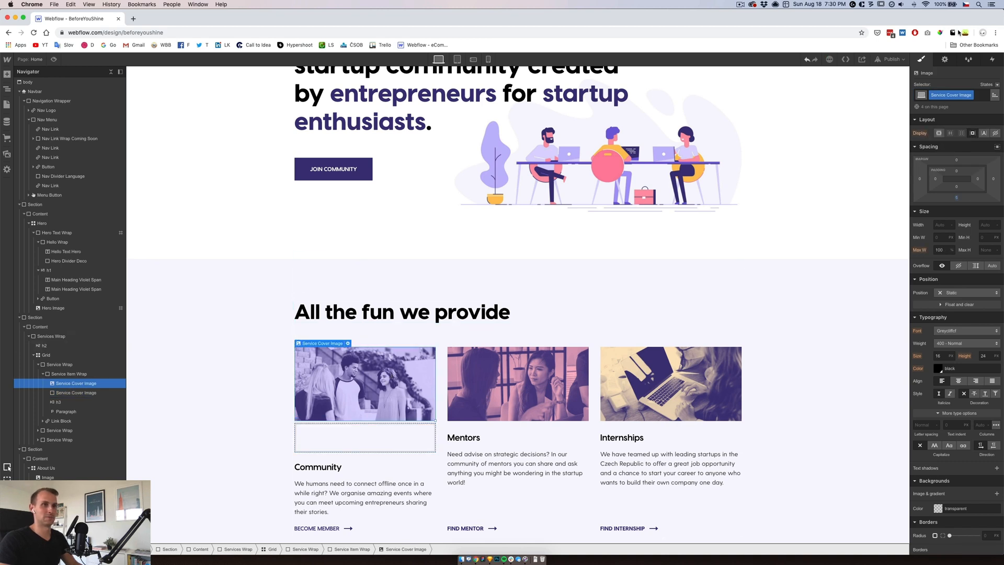
left_click(945, 59)
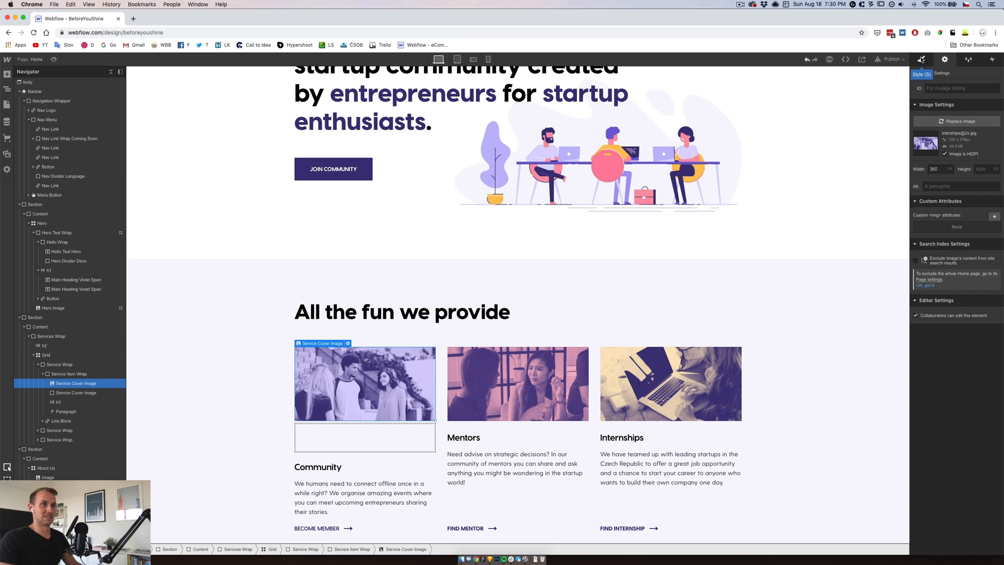
left_click(921, 59)
key("super+space")
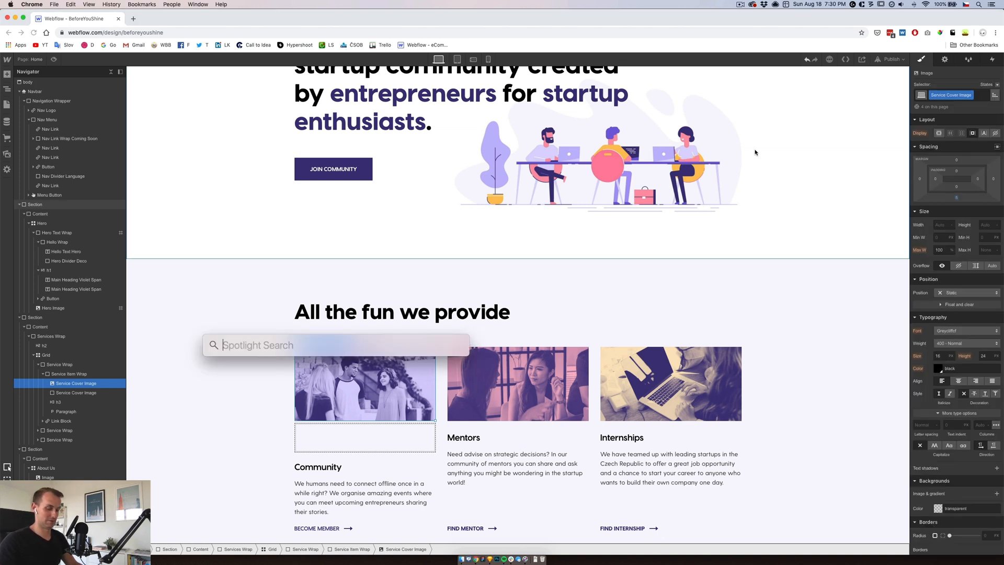
type("378/2")
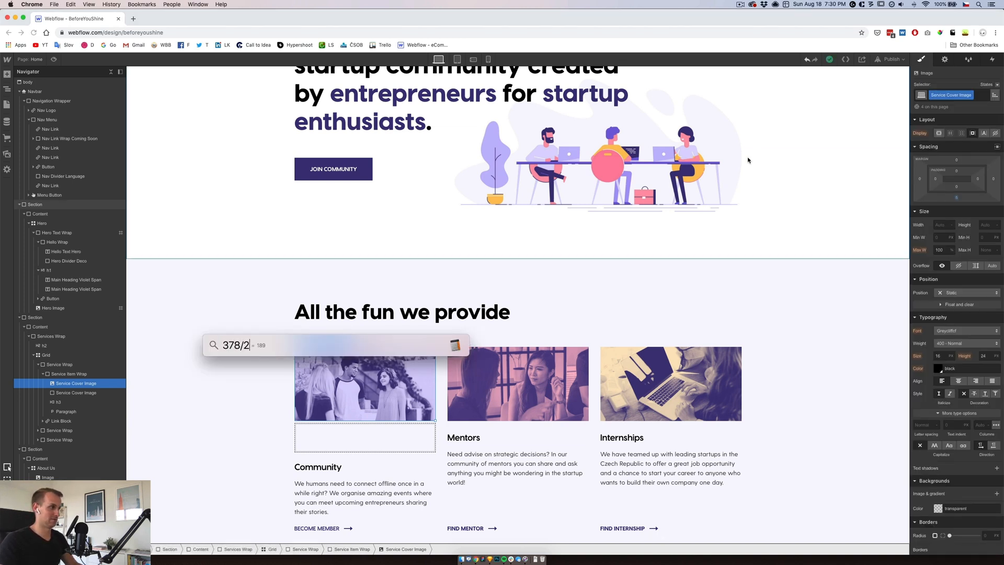
key("Escape")
key("Escape")
Set the height of the Community service's new cover div to 189 px.
left_click(368, 436)
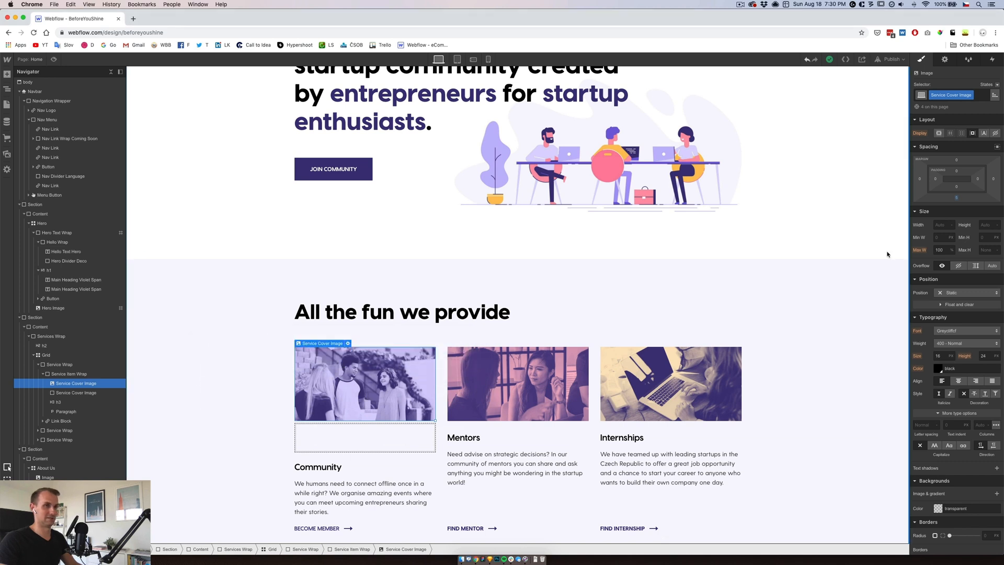
left_click(981, 226)
type("189")
key("Return")
Give the cover div a centred background image sized to Cover, using the same photo as the original Community image.
left_click(997, 493)
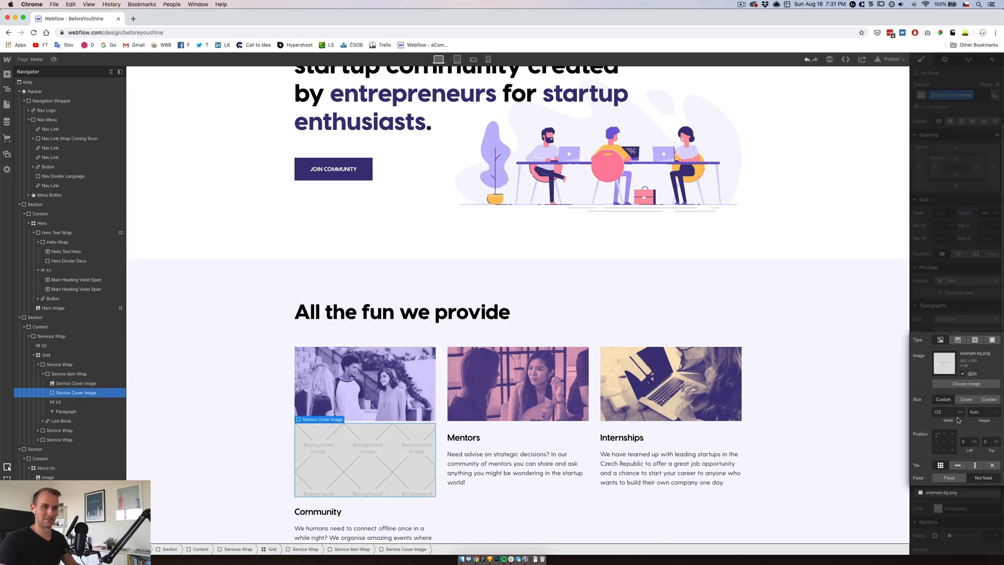
left_click(965, 399)
left_click(944, 442)
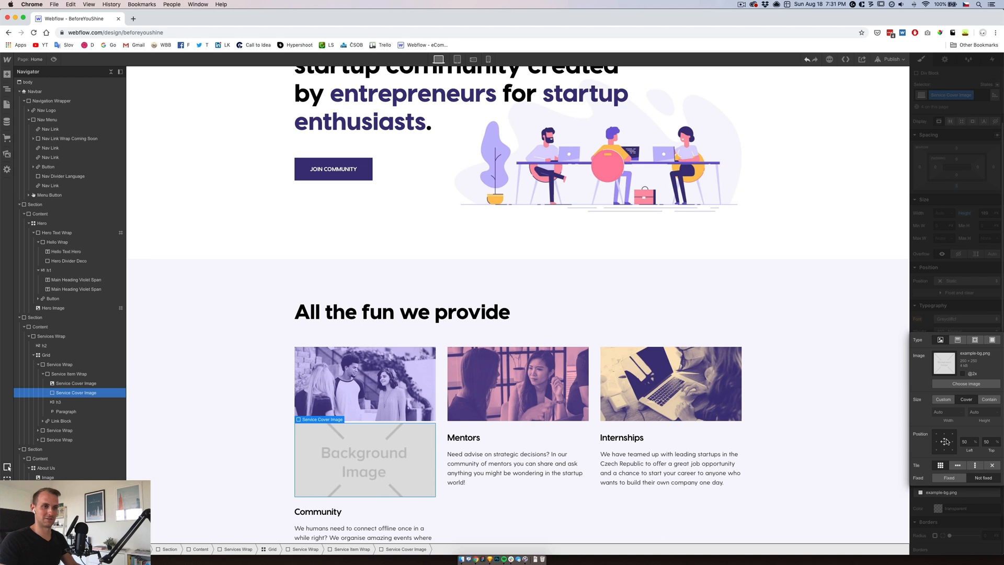
left_click(966, 383)
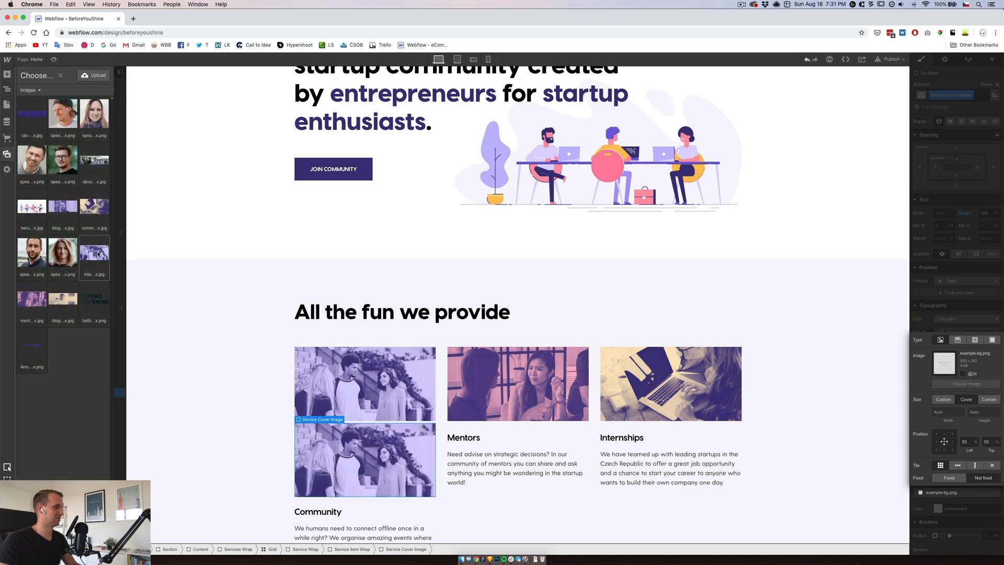
left_click(97, 254)
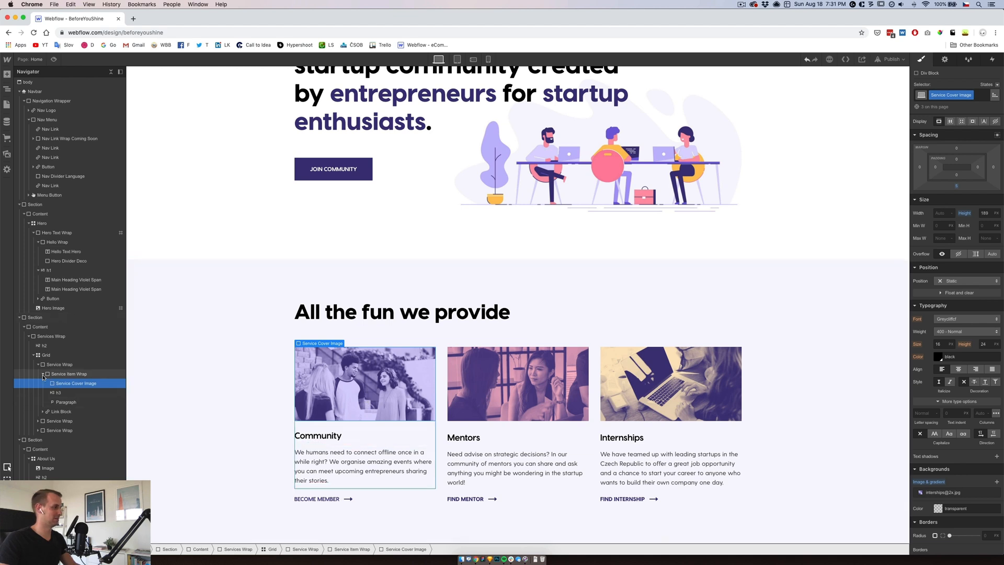
Paste copies of the Service Cover Image div into the Mentors and Internships Service Wraps.
left_click(42, 375)
left_click(42, 393)
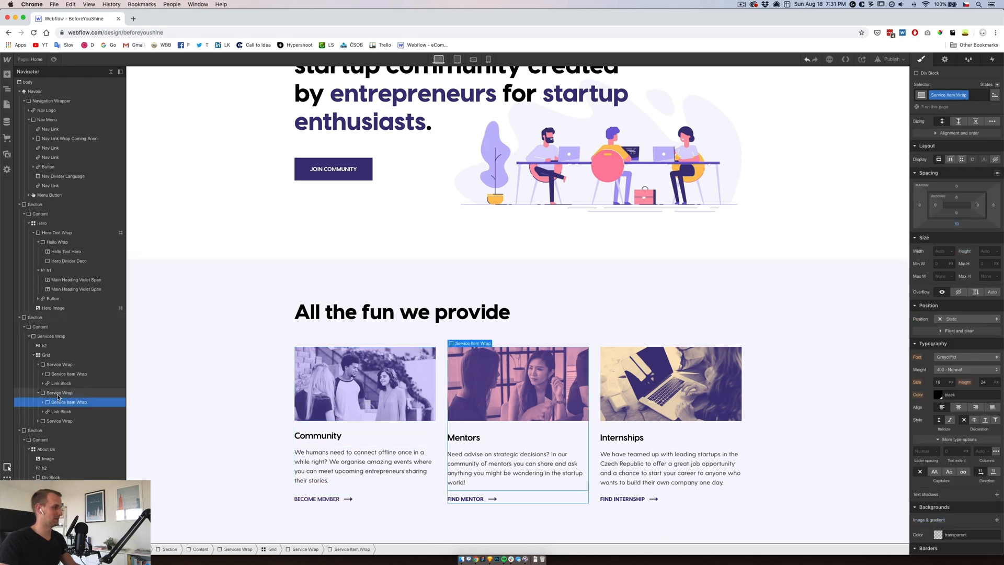
left_click(39, 430)
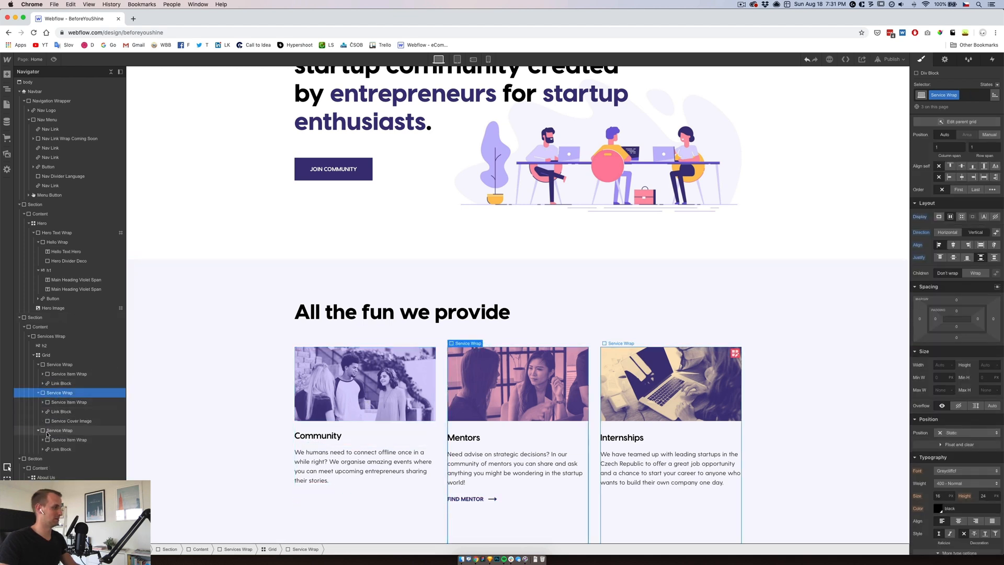
left_click(55, 431)
Move the pasted cover divs to the start of the Service Item Wraps in the Internships and Mentors services.
left_click(43, 440)
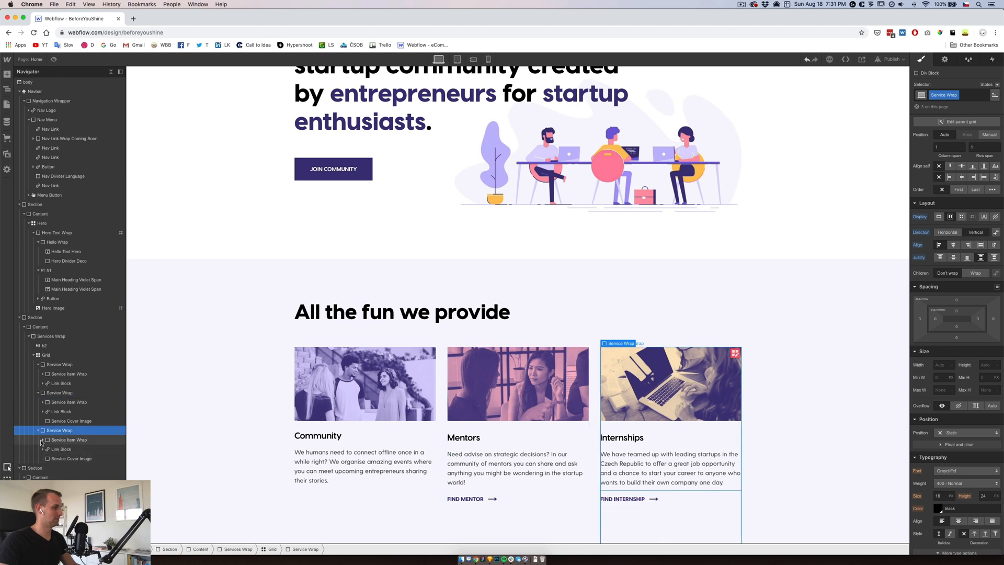
left_click(74, 450)
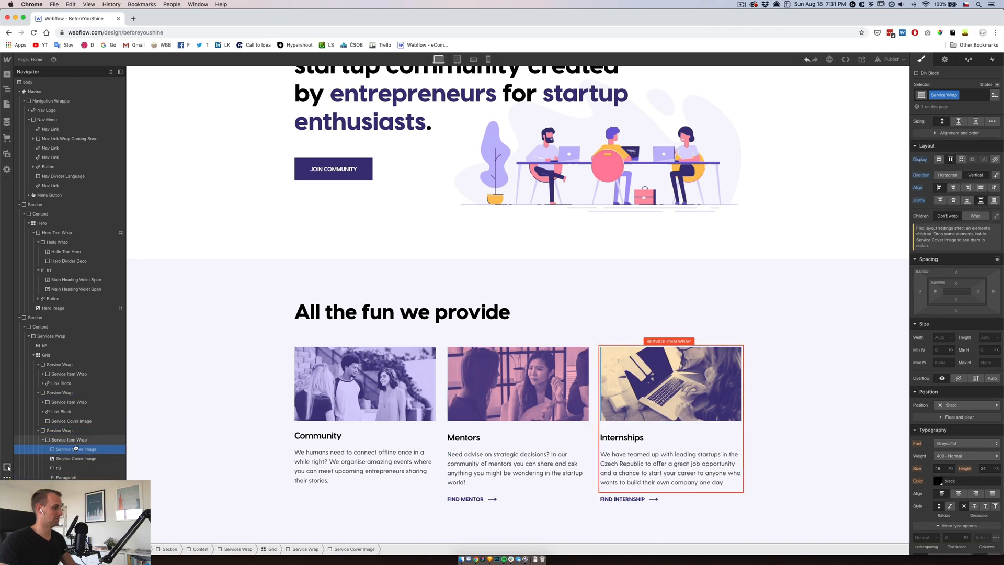
key("super+v")
left_click(44, 402)
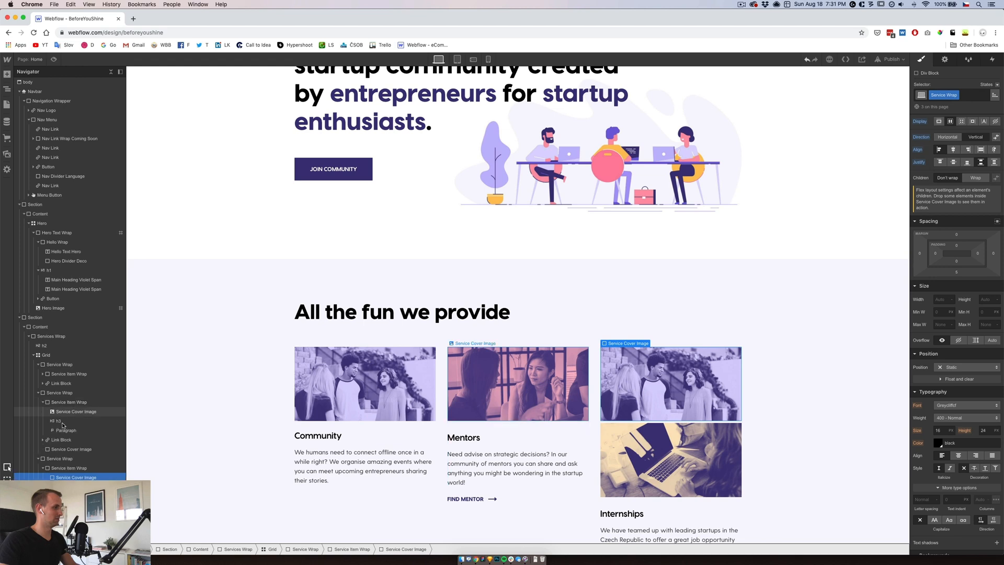
left_click_drag(66, 449, 76, 408)
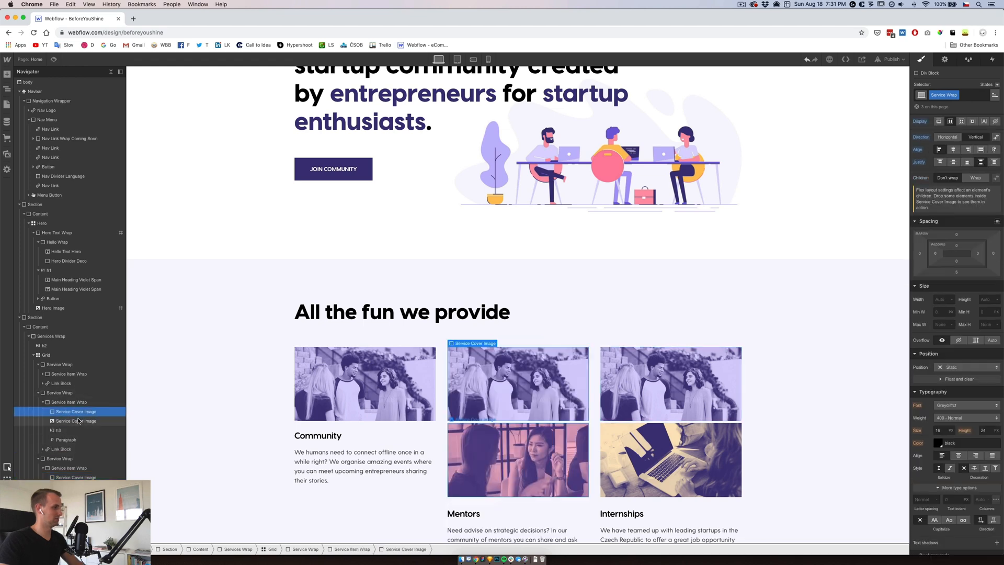
Delete the original cover image elements from the Mentors and Internships services.
left_click(76, 421)
key("Delete")
left_click(76, 477)
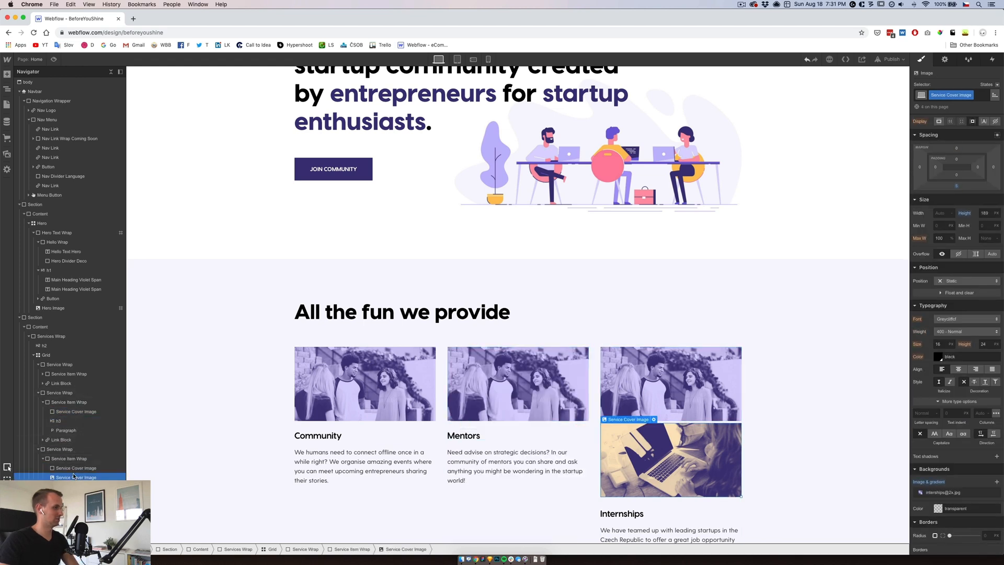
key("Delete")
Add a combo class named "Service Mentors" to the Mentors service's cover div.
left_click(77, 411)
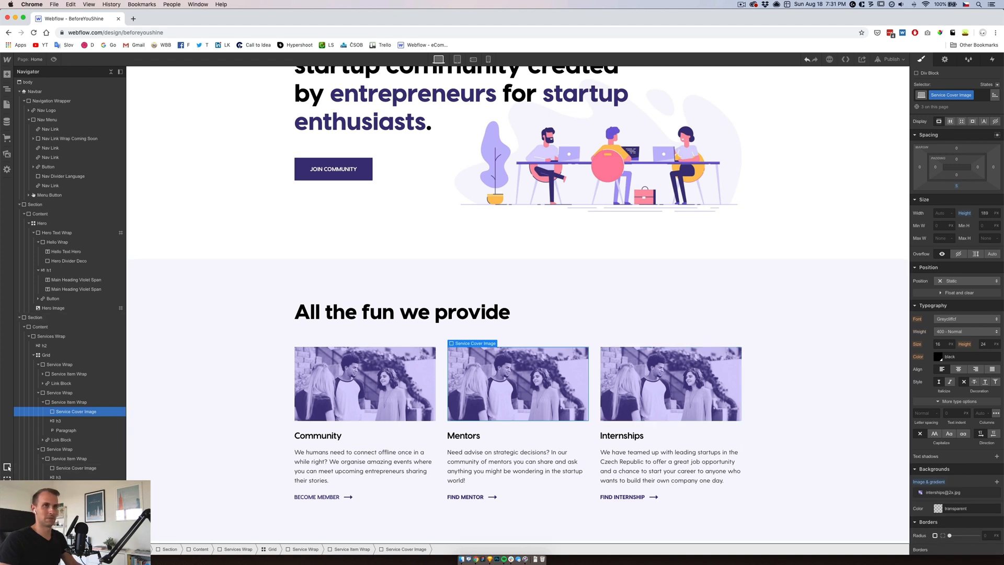
left_click(984, 95)
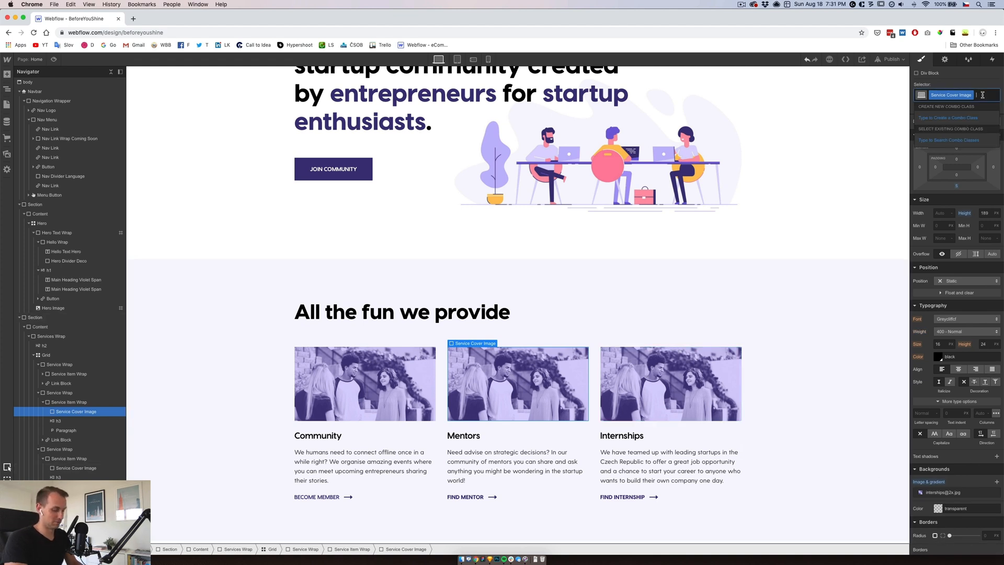
type("Service")
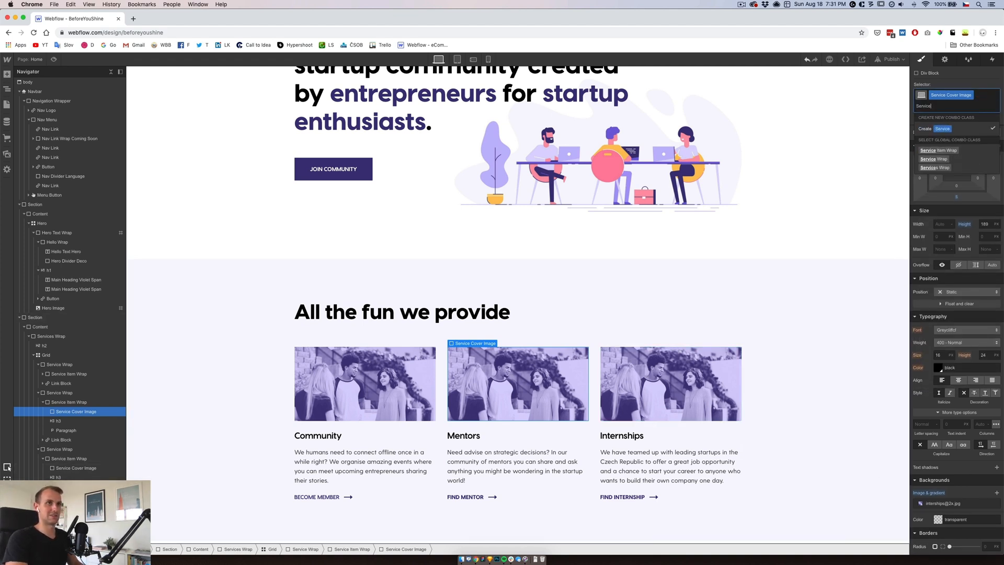
type(" Mentors")
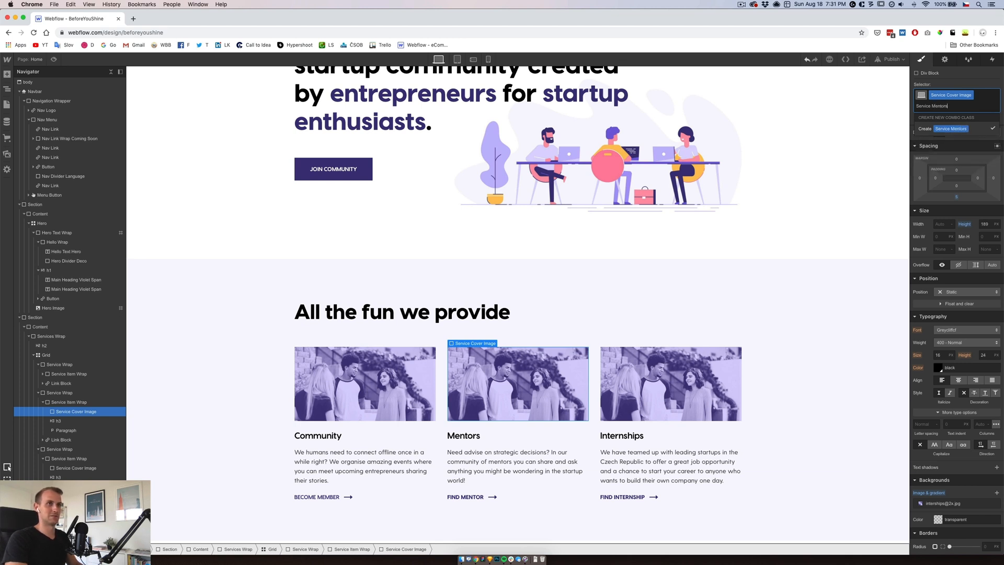
key("Return")
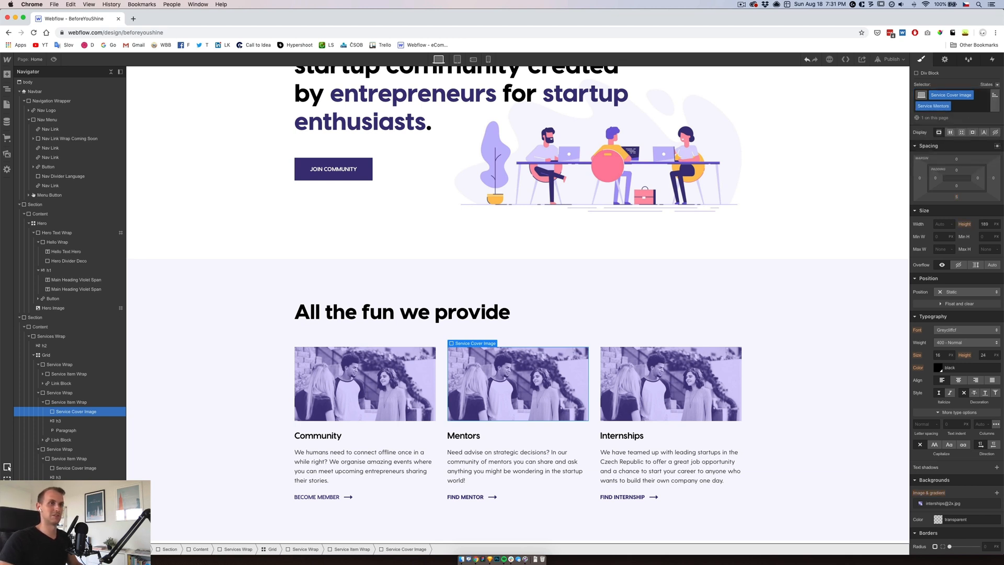
Replace the Mentors cover div's background image with the mentors picture from the site's assets.
left_click(941, 503)
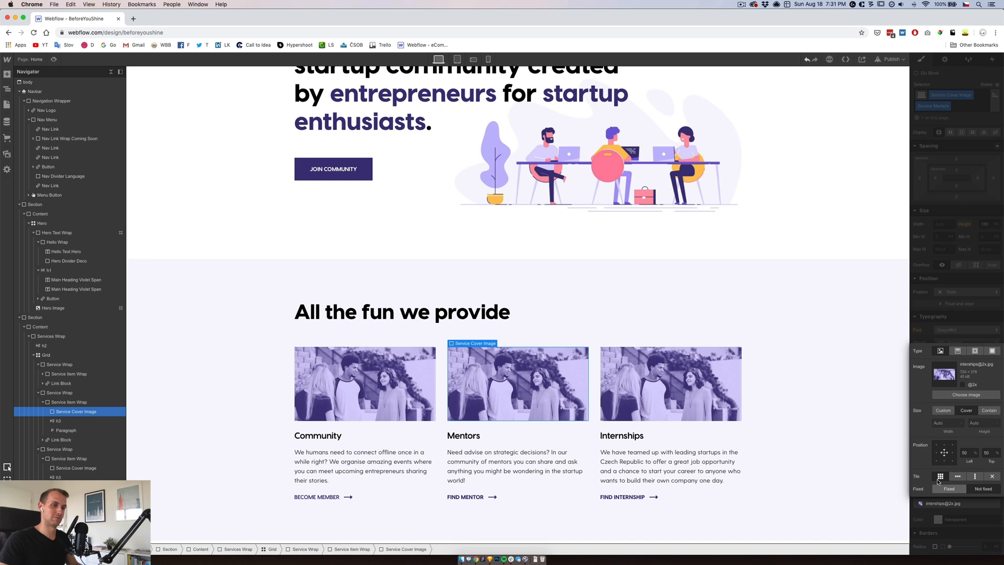
left_click(960, 396)
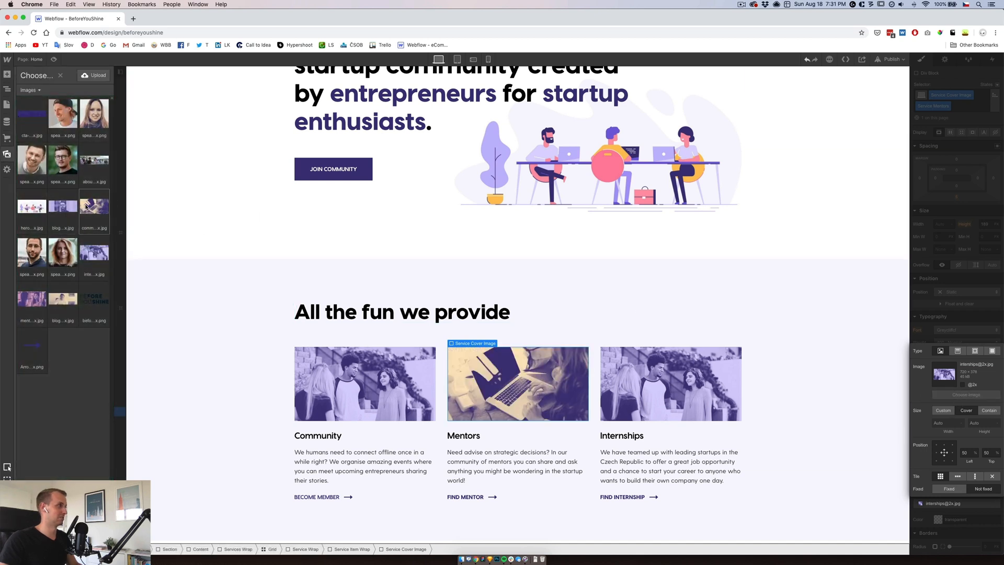
left_click(32, 299)
Add a combo class named "Service Internships" to the Internships service's cover div.
left_click(695, 404)
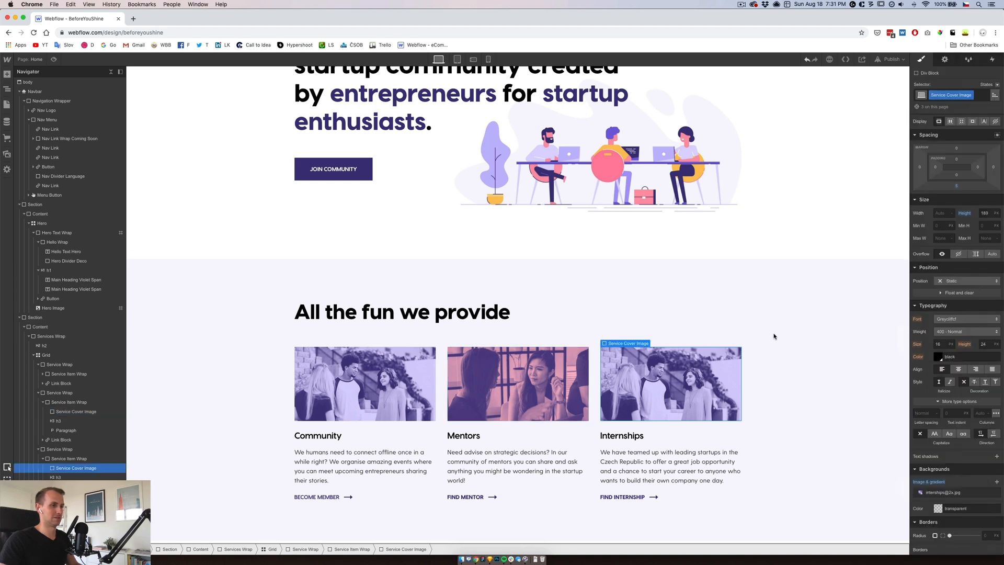
left_click(975, 97)
type("s")
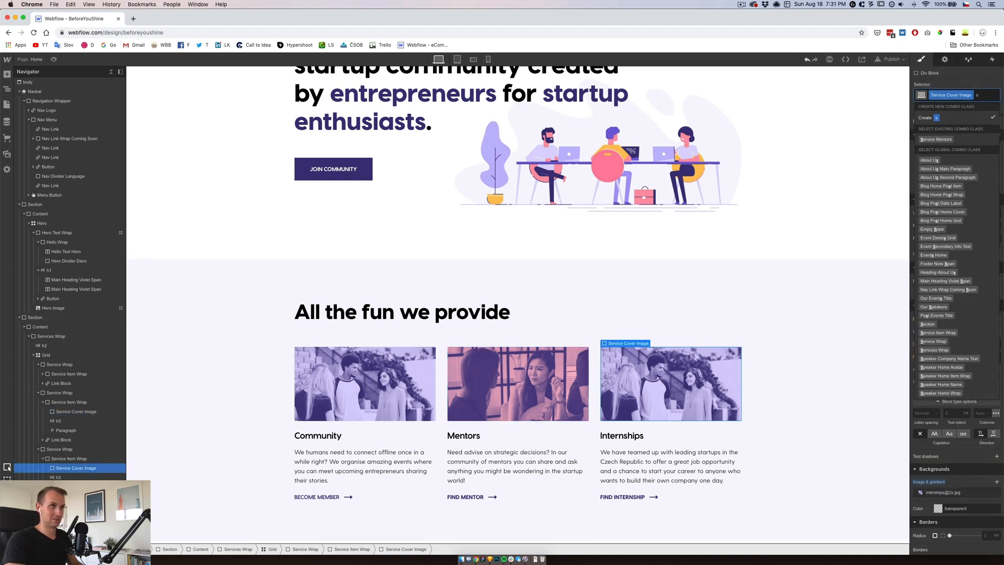
type("er")
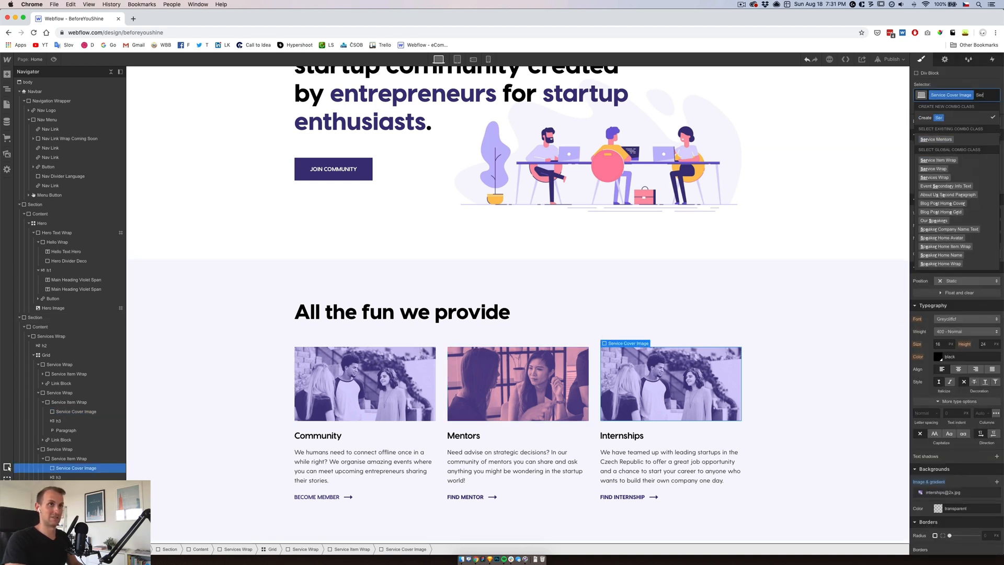
type("vice Inter")
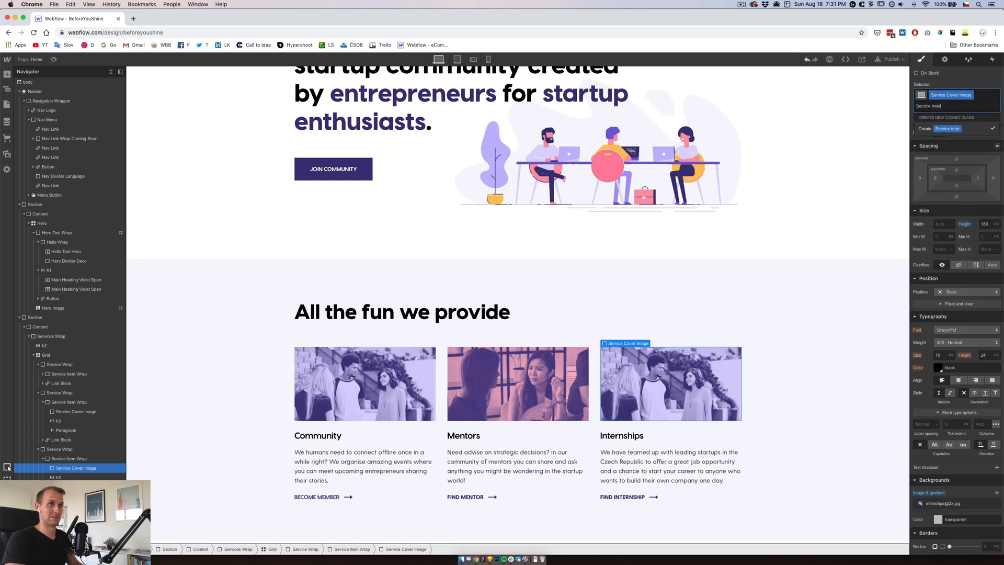
type("nships")
key("Return")
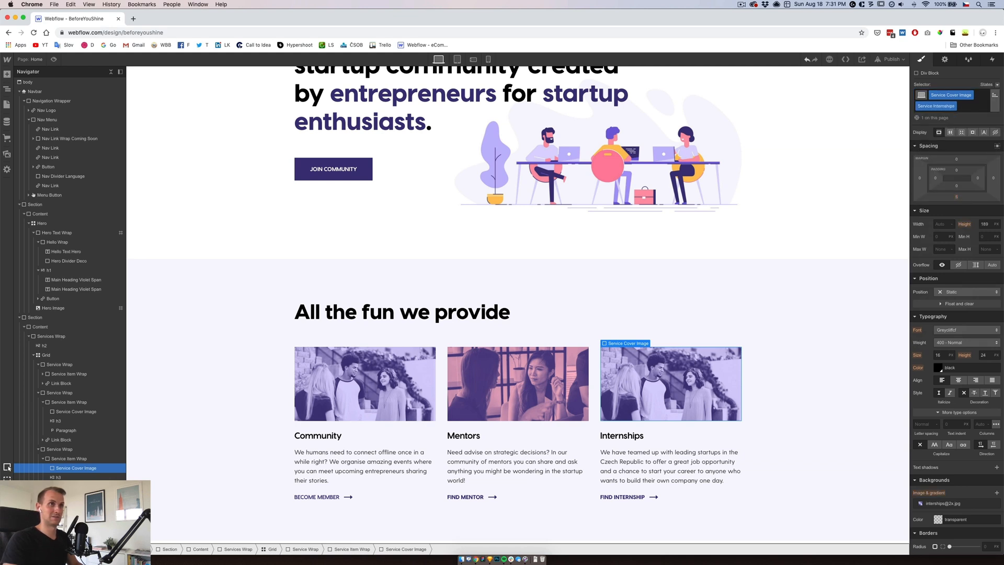
left_click(955, 505)
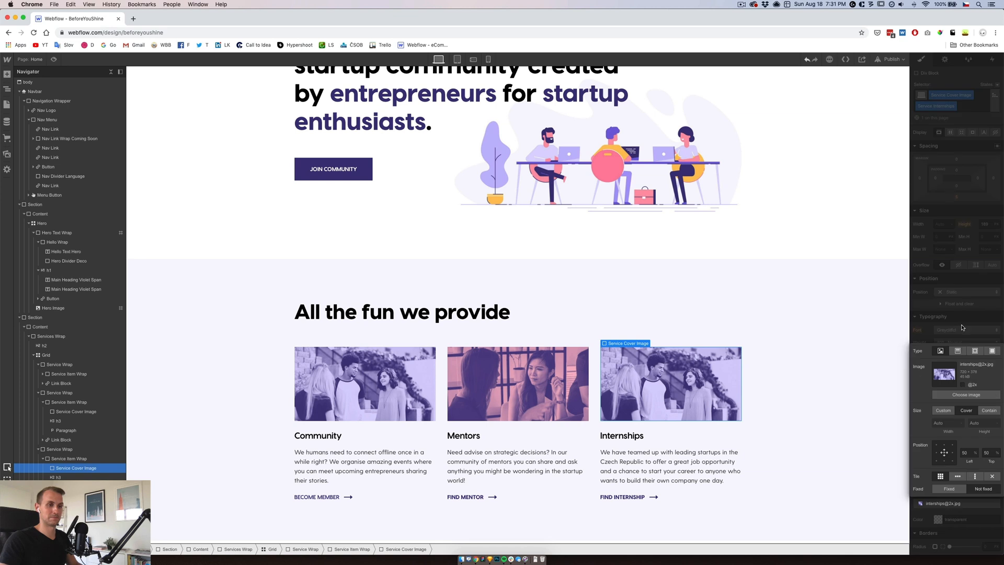
left_click(967, 394)
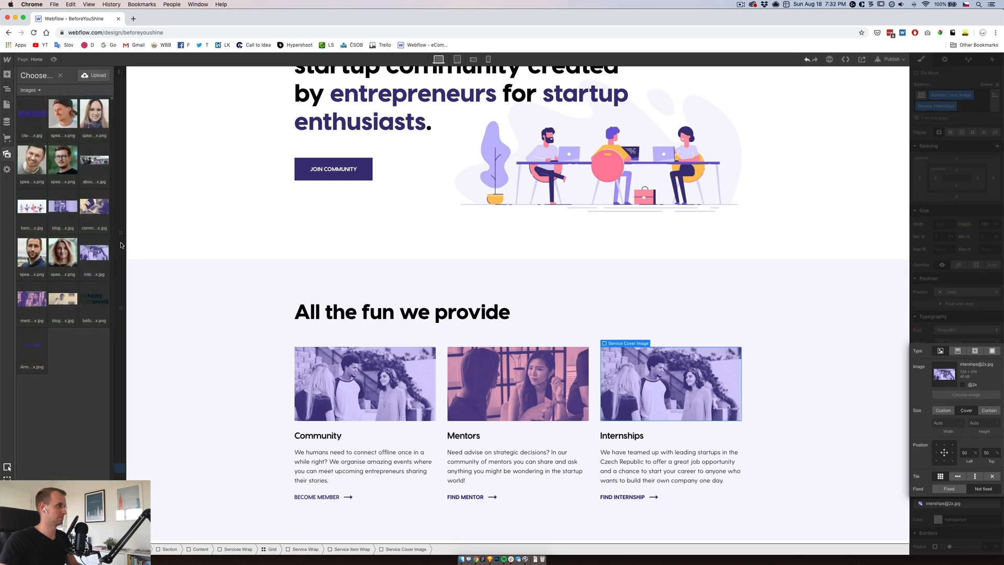
left_click(92, 207)
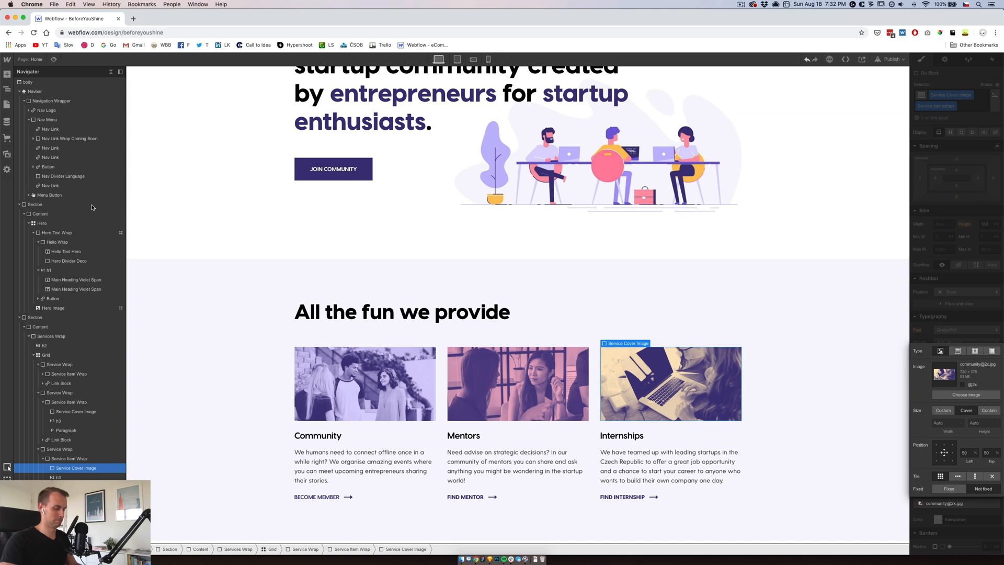
left_click(561, 322)
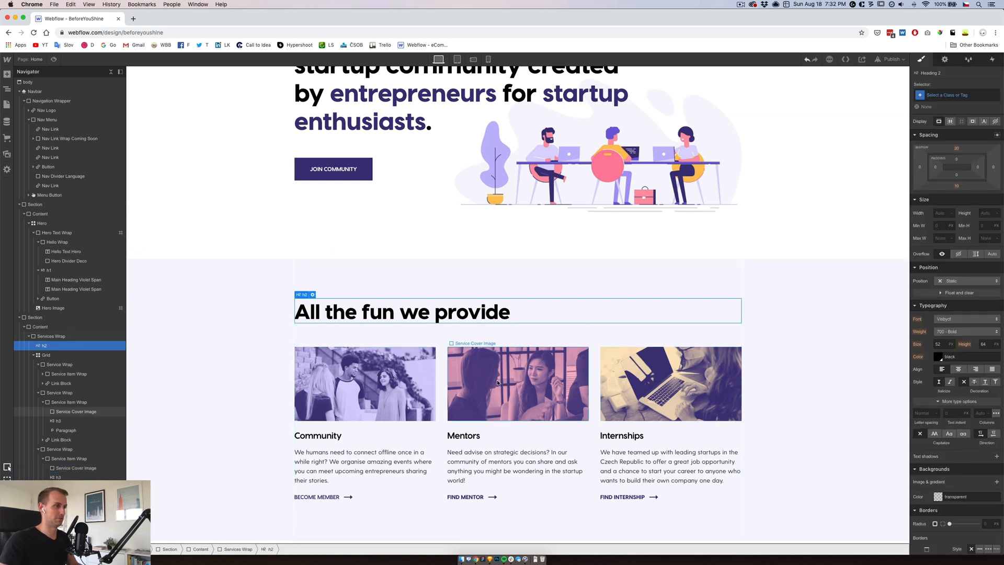
left_click(639, 406)
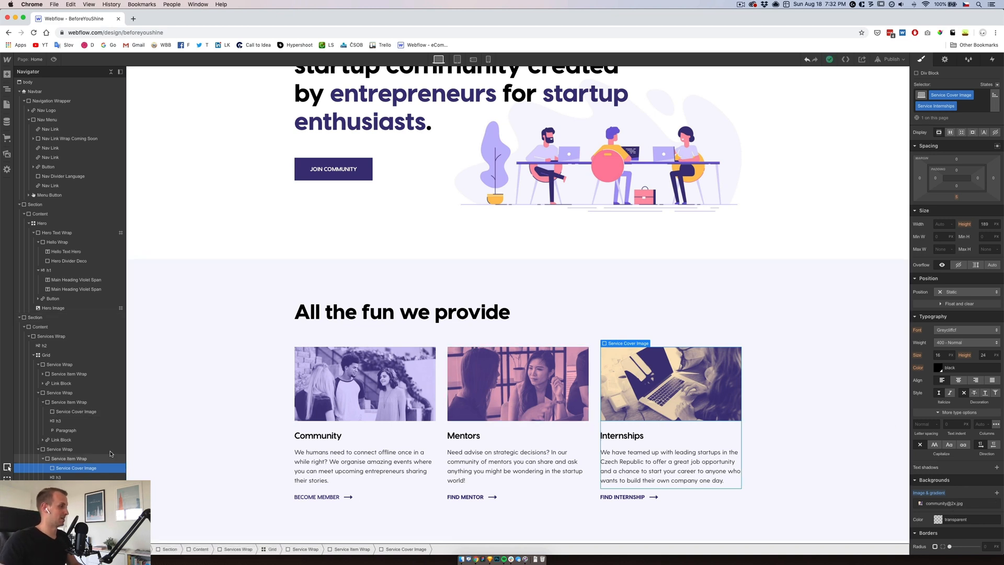
Switch to the phone landscape breakpoint and widen the canvas to check the service cover divs.
left_click(472, 60)
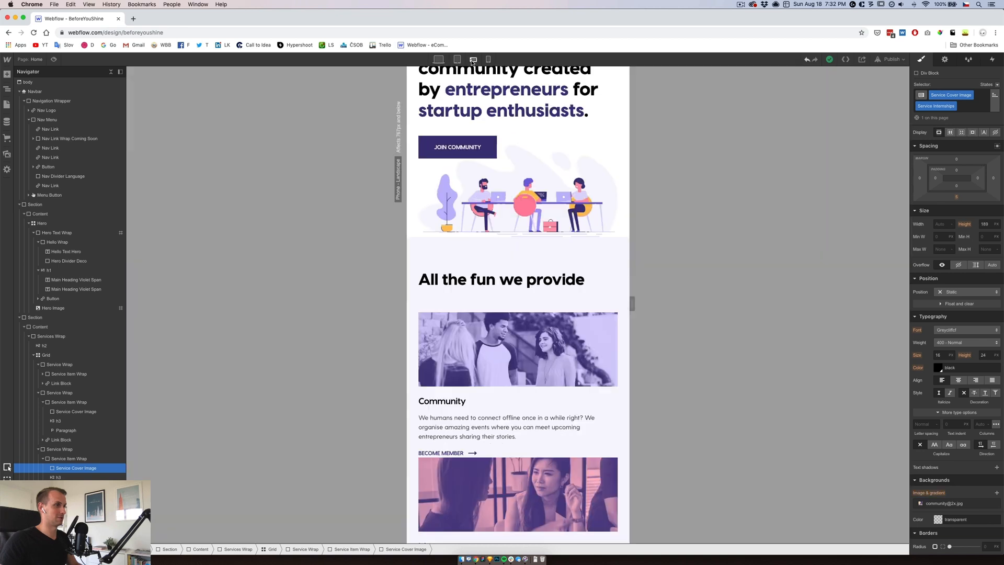
scroll(518, 317, "down", 2)
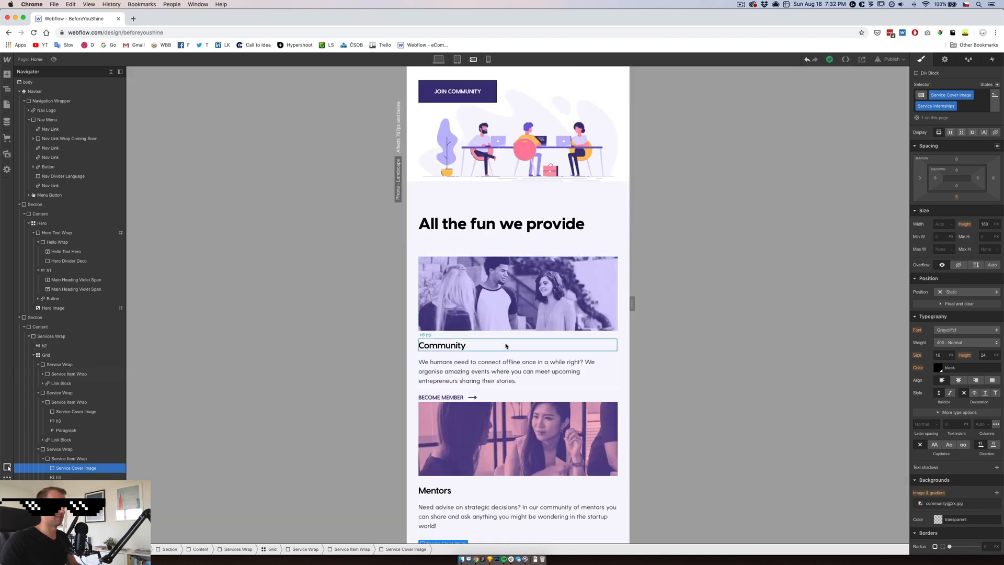
left_click(510, 309)
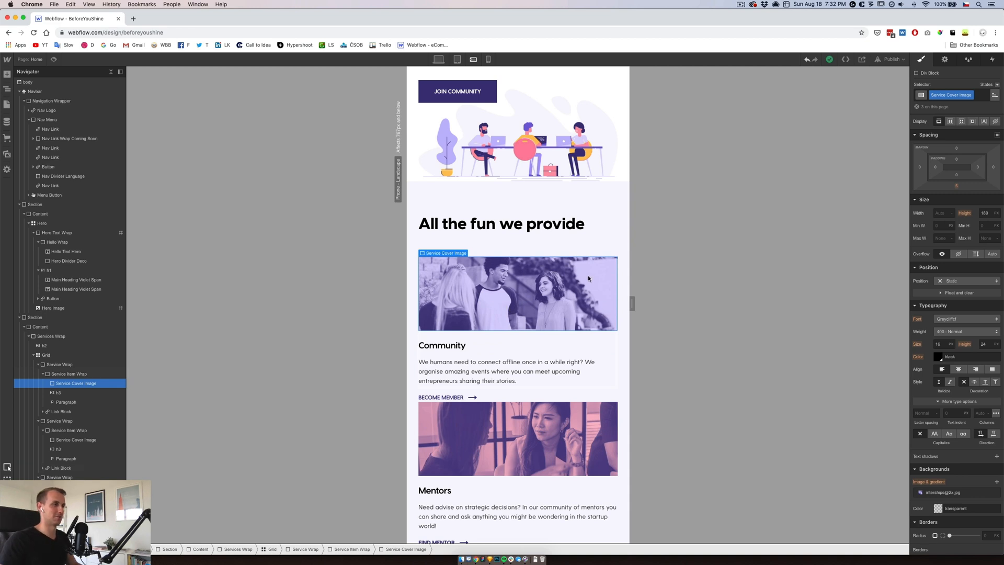
left_click_drag(632, 304, 673, 300)
left_click(540, 335)
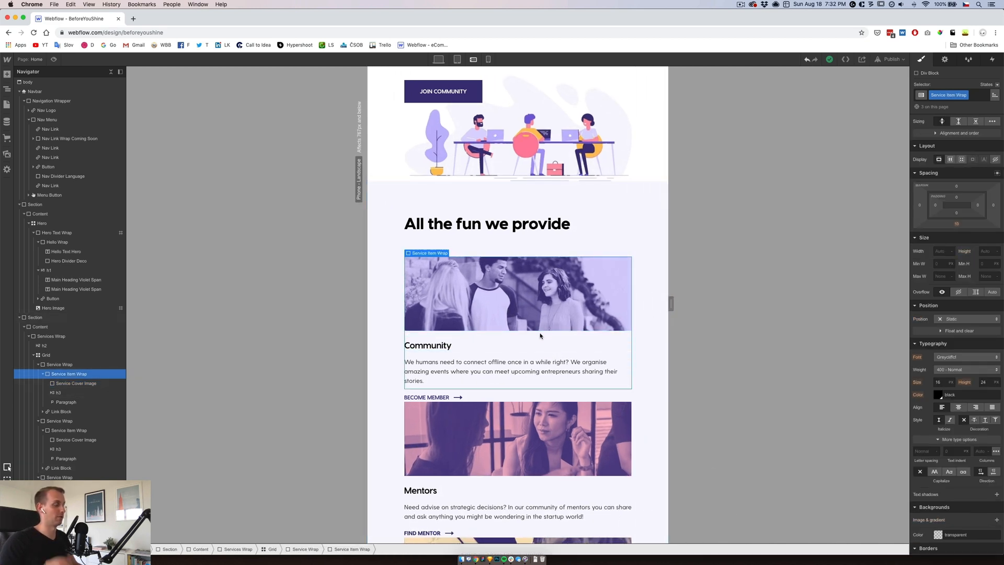
Collapse the three Service Wraps and set the services grid's row gap to 60 px at the phone landscape breakpoint.
left_click(51, 365)
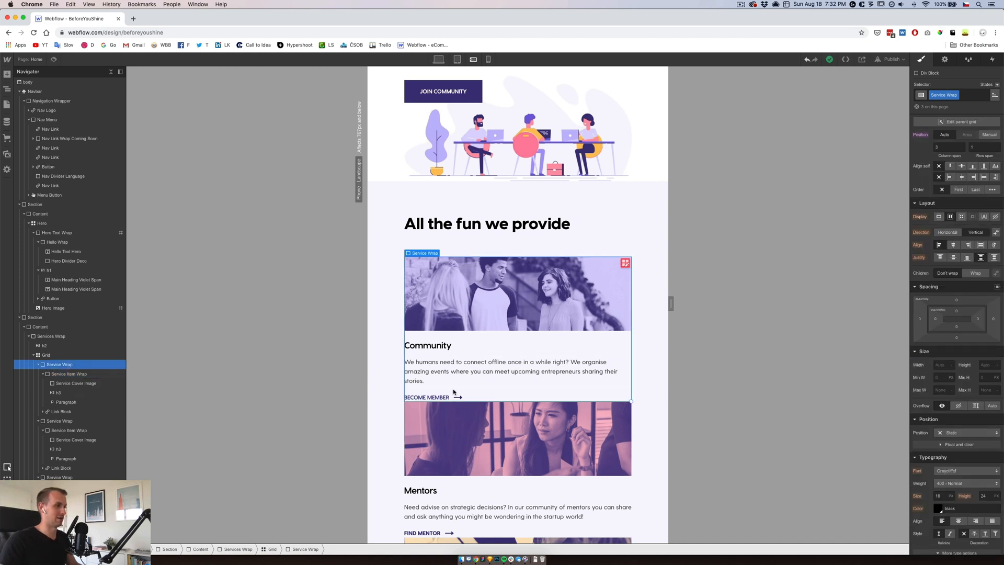
left_click(38, 364)
left_click(39, 374)
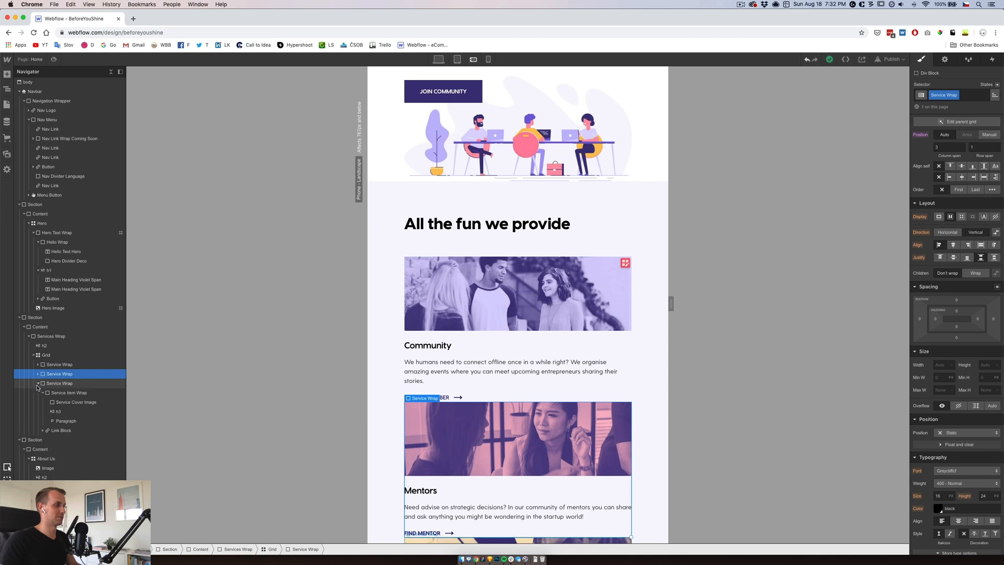
left_click(38, 384)
left_click(46, 355)
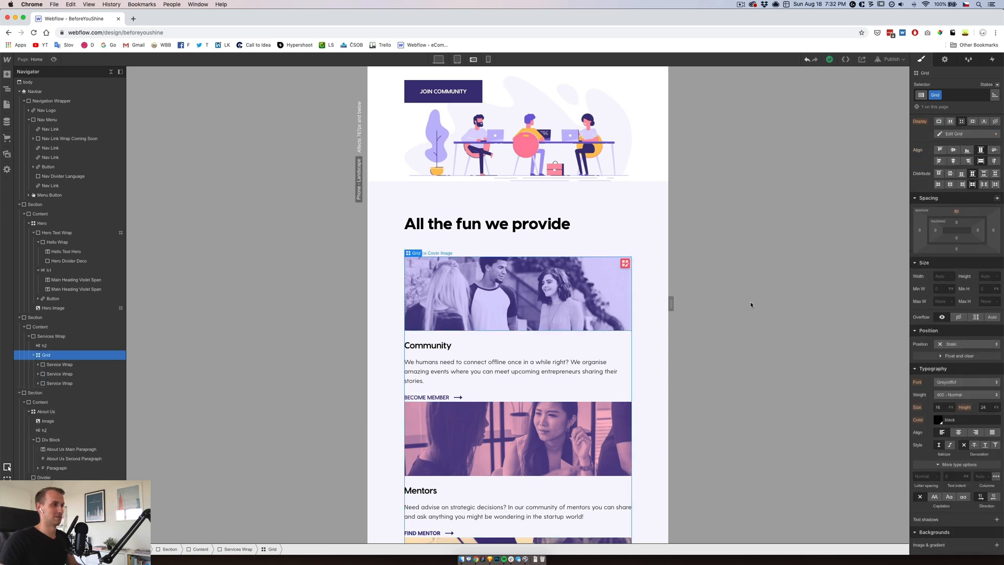
left_click(964, 135)
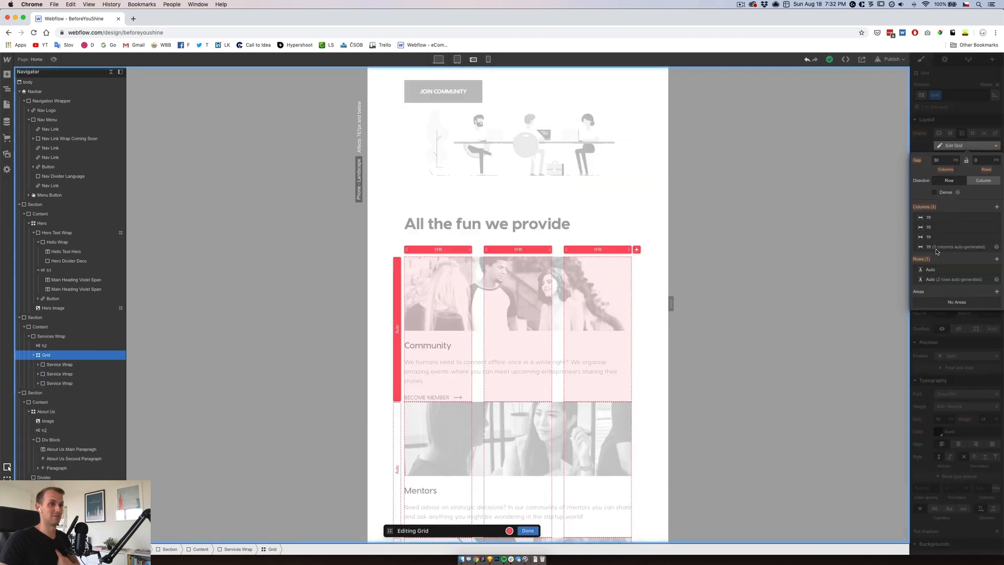
left_click(982, 160)
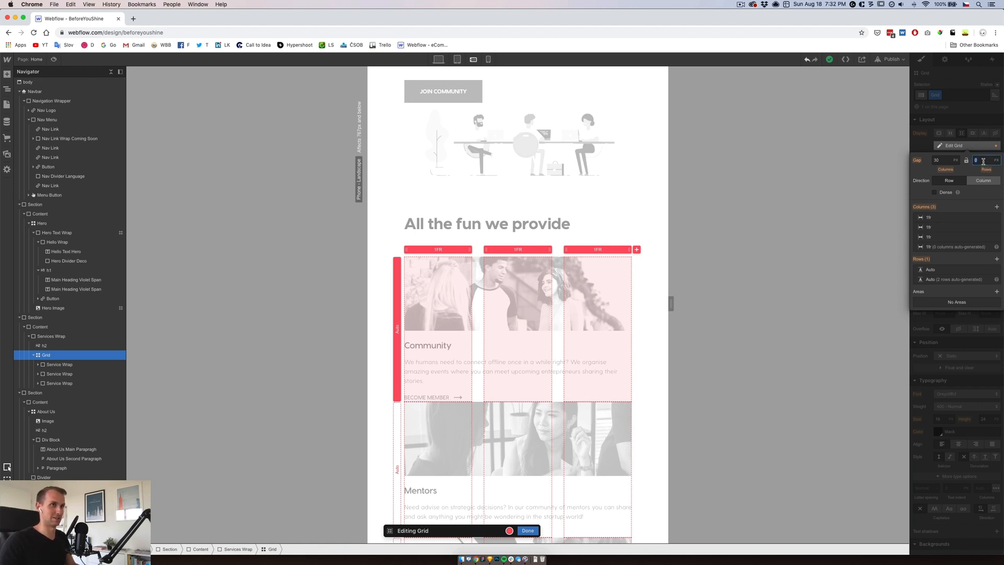
key("Return")
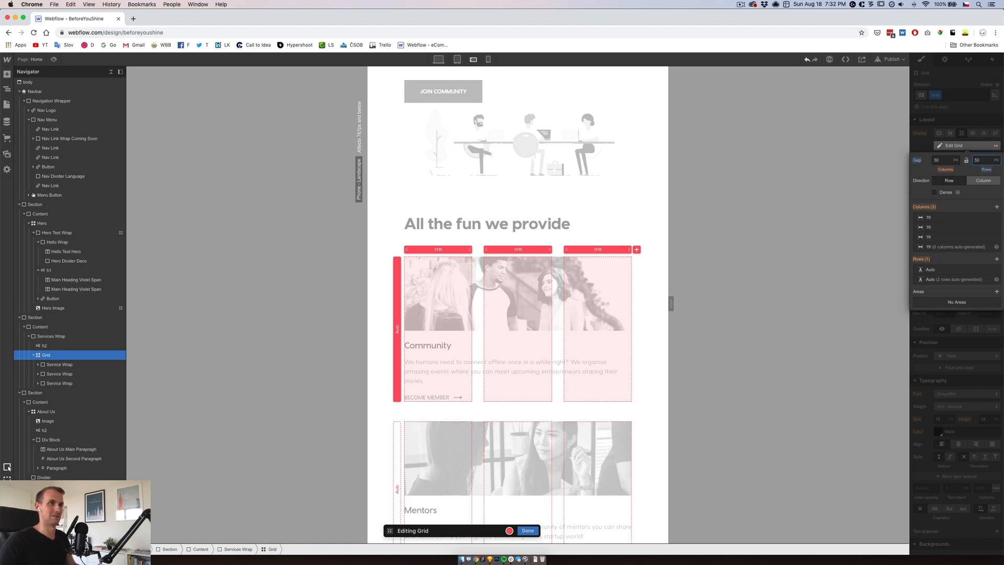
key("shift+Up")
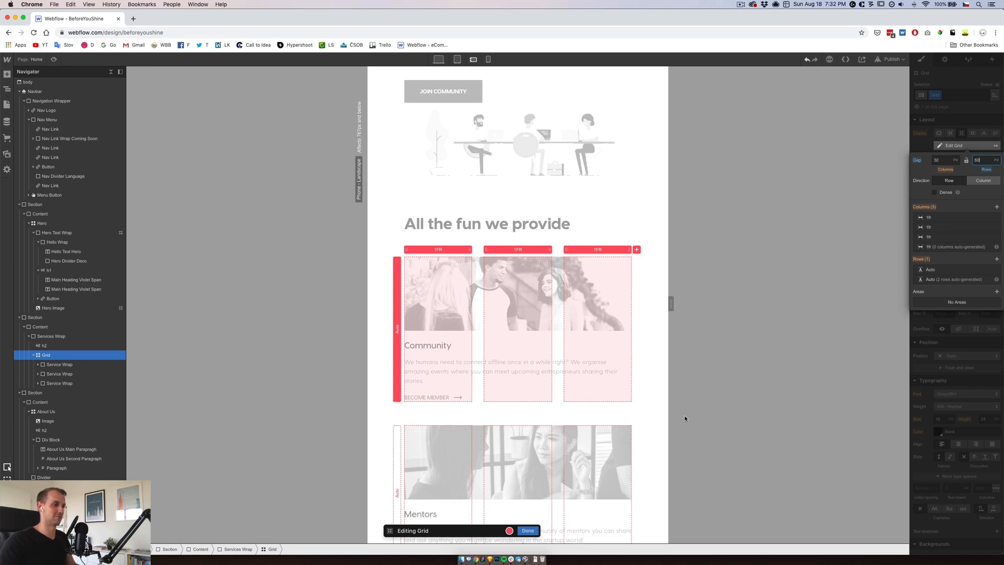
left_click(529, 530)
Stretch the About Us image across four grid columns at the phone landscape breakpoint.
left_click(637, 422)
scroll(637, 421, "down", 5)
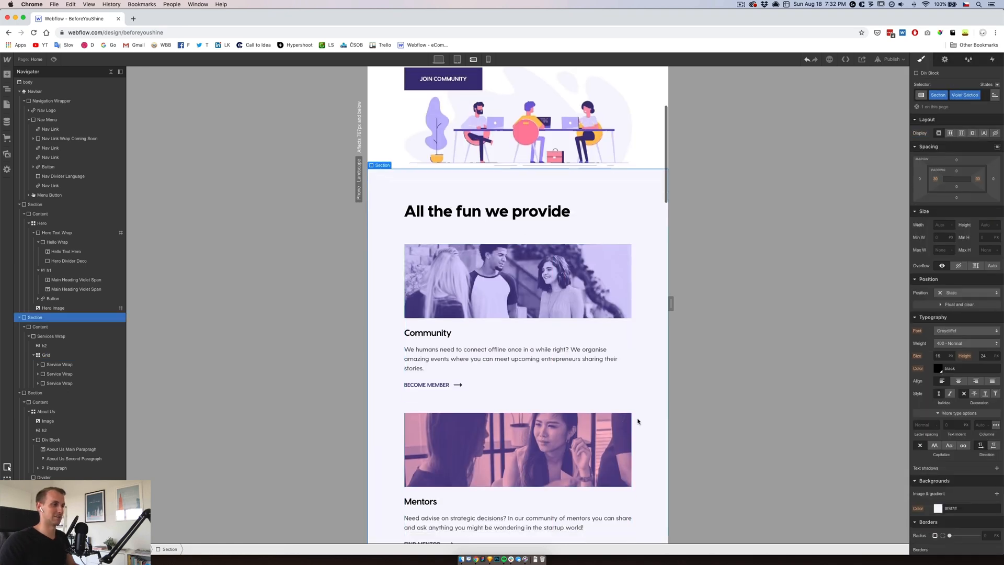
scroll(638, 421, "down", 5)
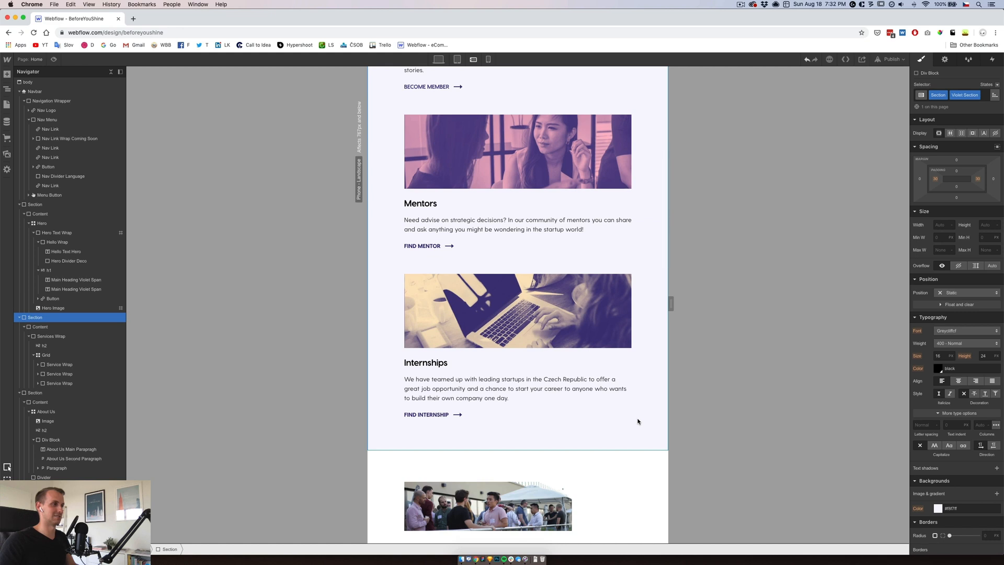
left_click(484, 244)
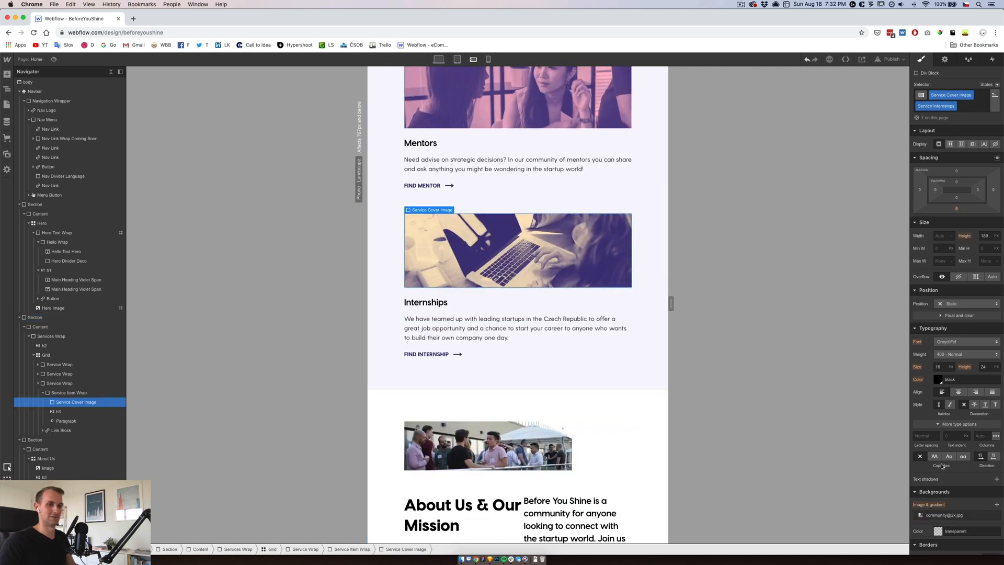
left_click(527, 381)
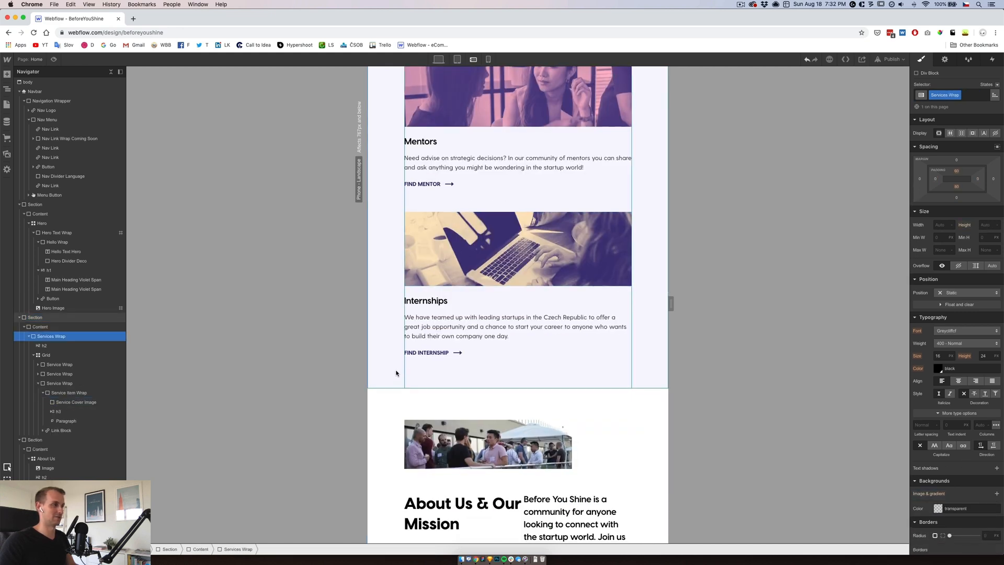
scroll(421, 376, "down", 3)
left_click(486, 298)
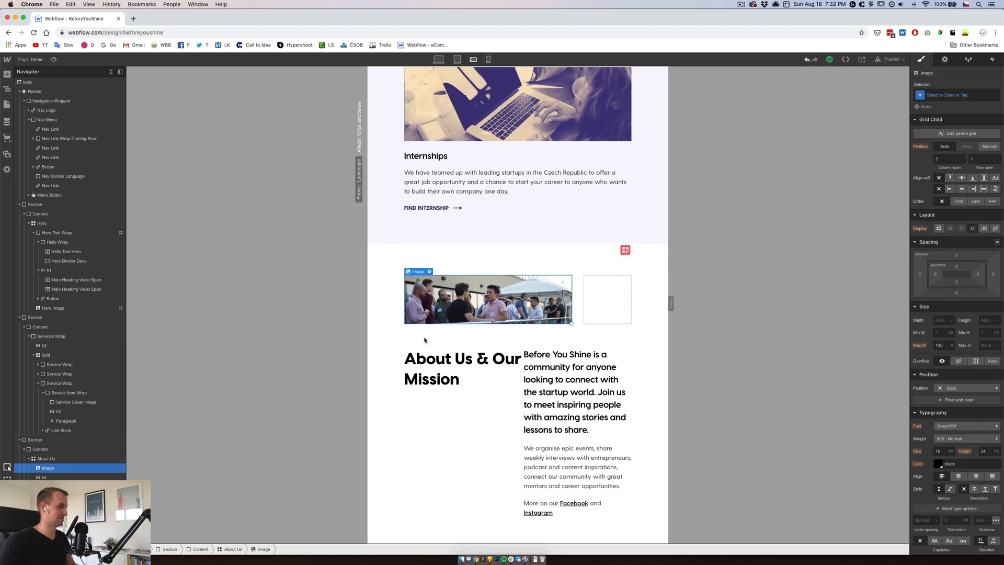
left_click_drag(572, 323, 612, 327)
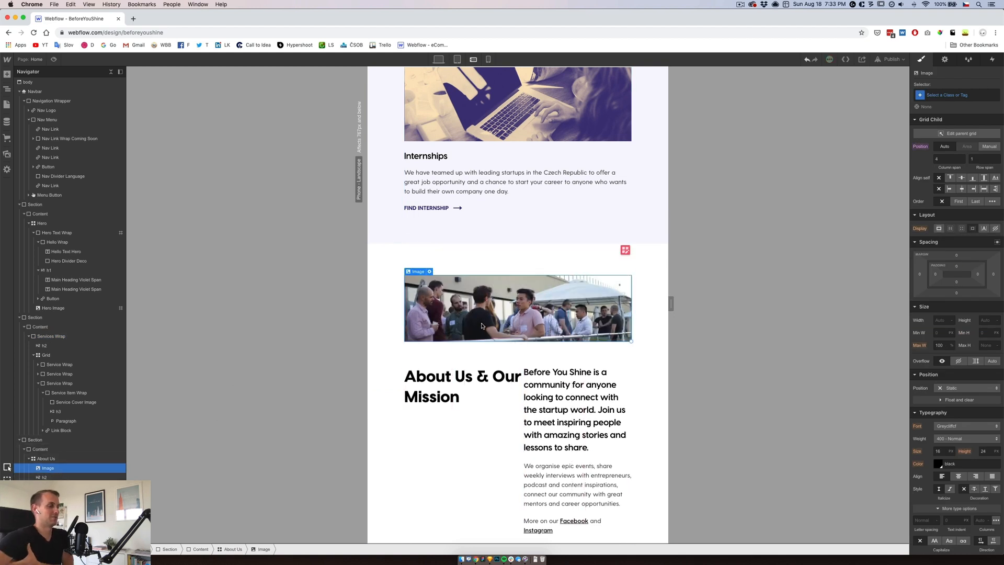
Return to the desktop breakpoint and add a Div Block before the image in the About Us grid.
left_click(438, 59)
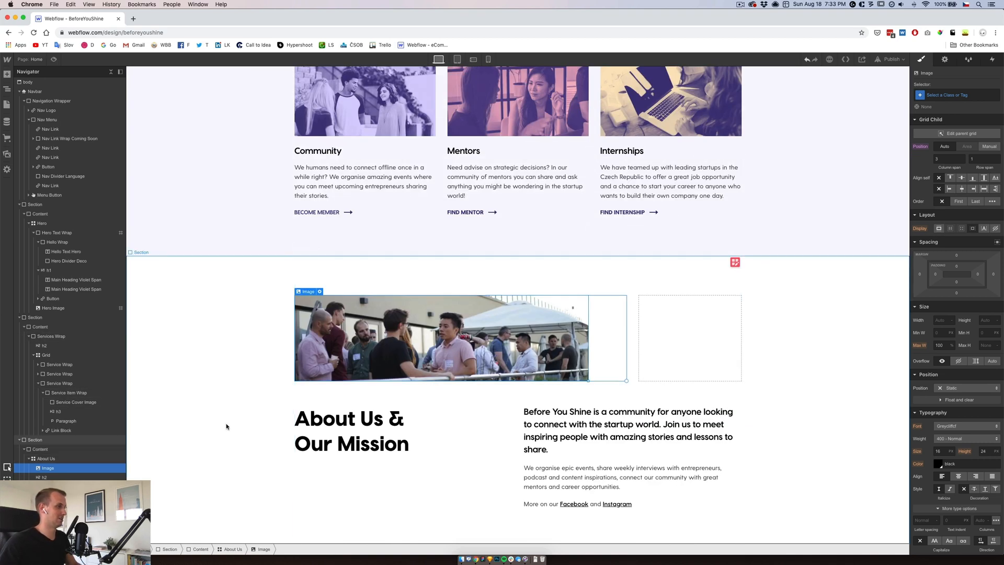
left_click(6, 76)
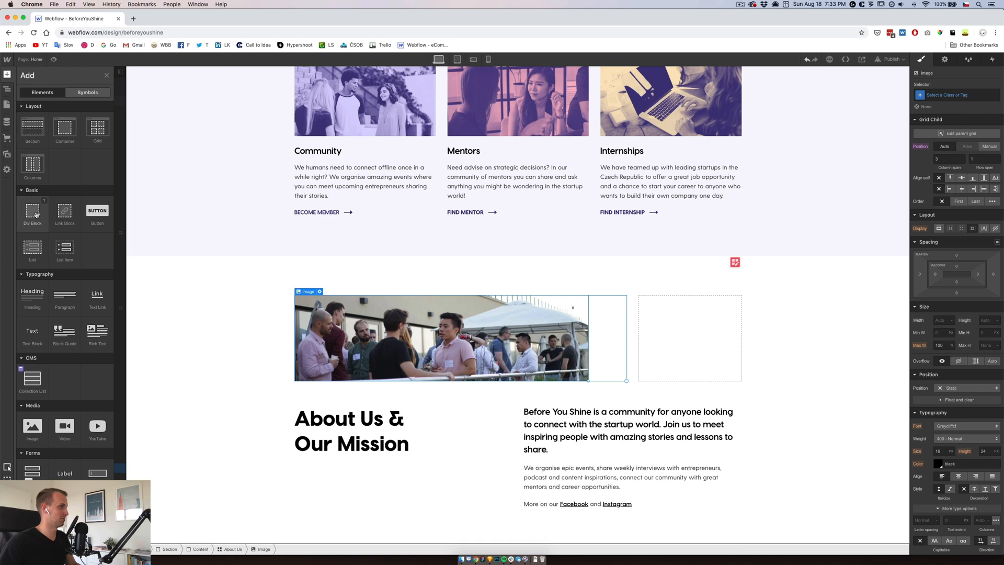
left_click(37, 214)
left_click_drag(54, 477, 54, 464)
Check the About Us image's settings and select the empty div block beside it.
left_click(470, 356)
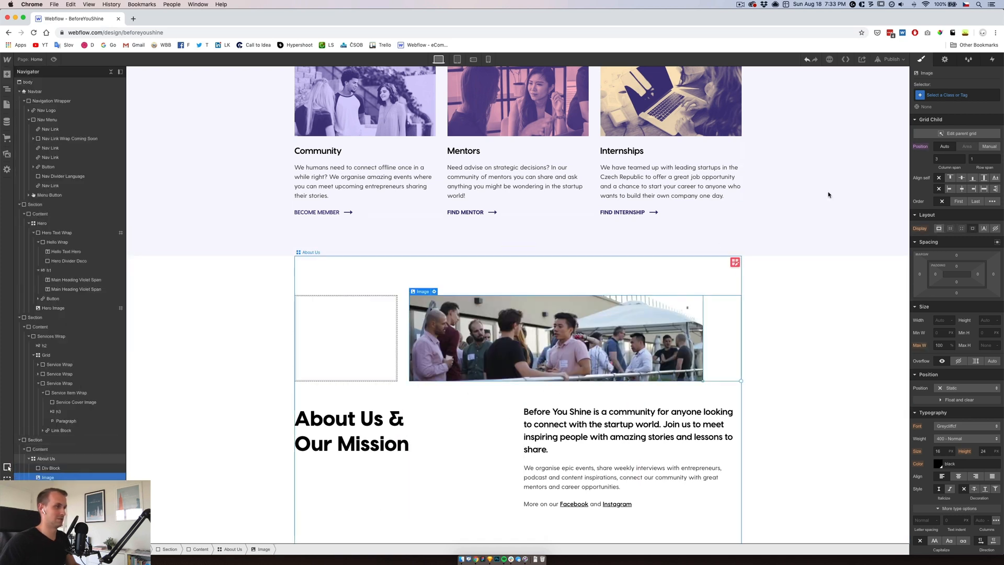
left_click(944, 60)
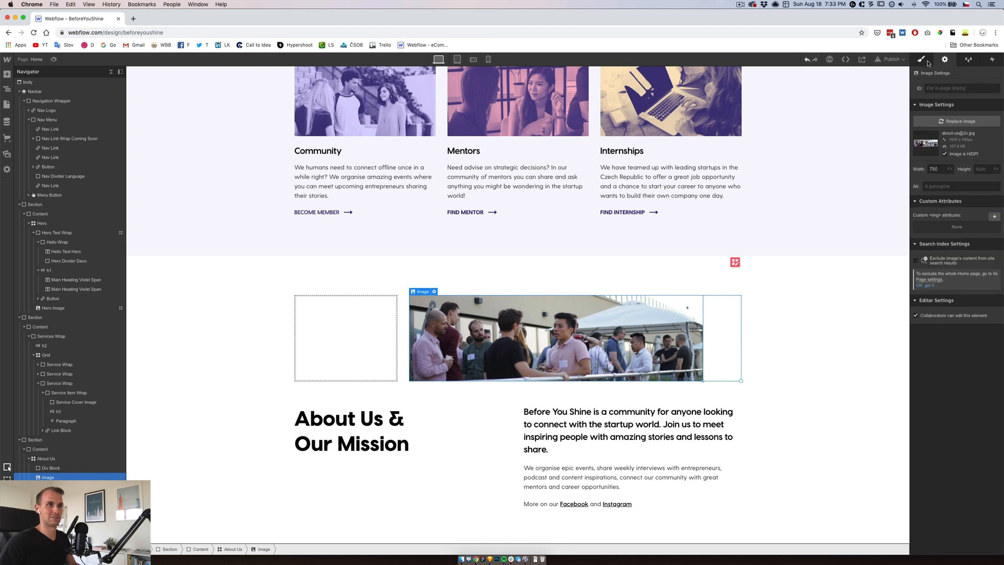
left_click(922, 59)
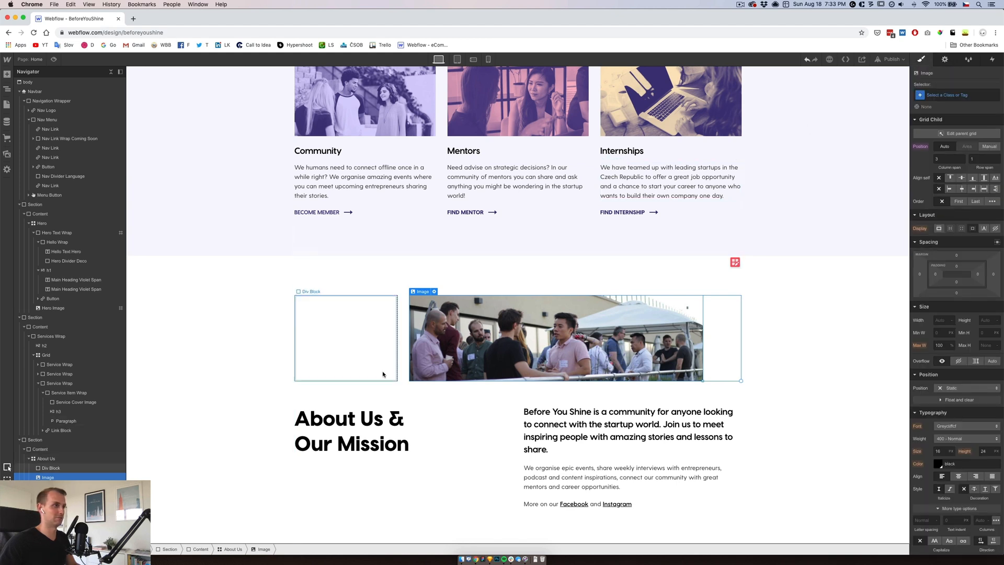
left_click(327, 360)
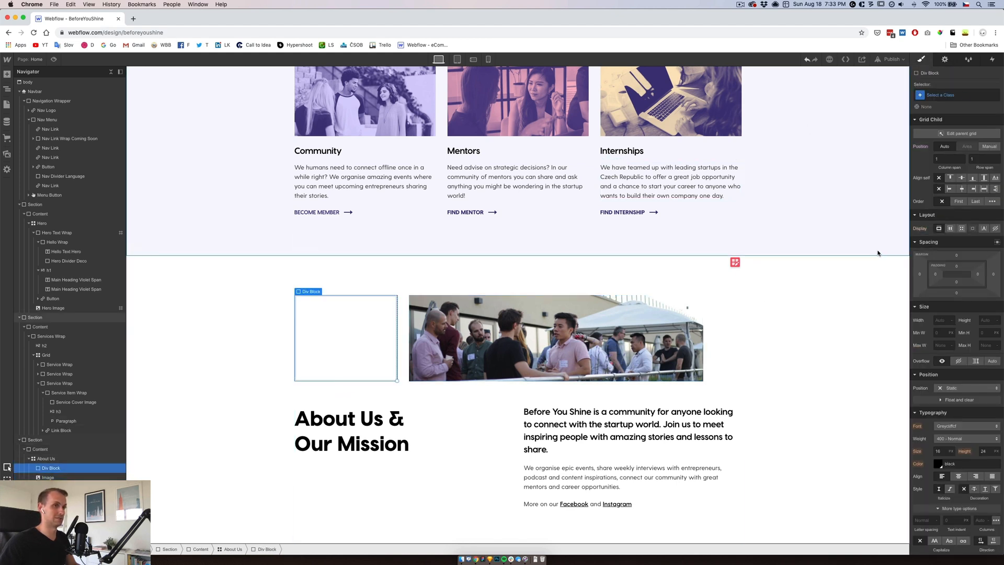
Delete the About Us image and stretch the empty div block across three columns of the grid.
left_click(398, 380)
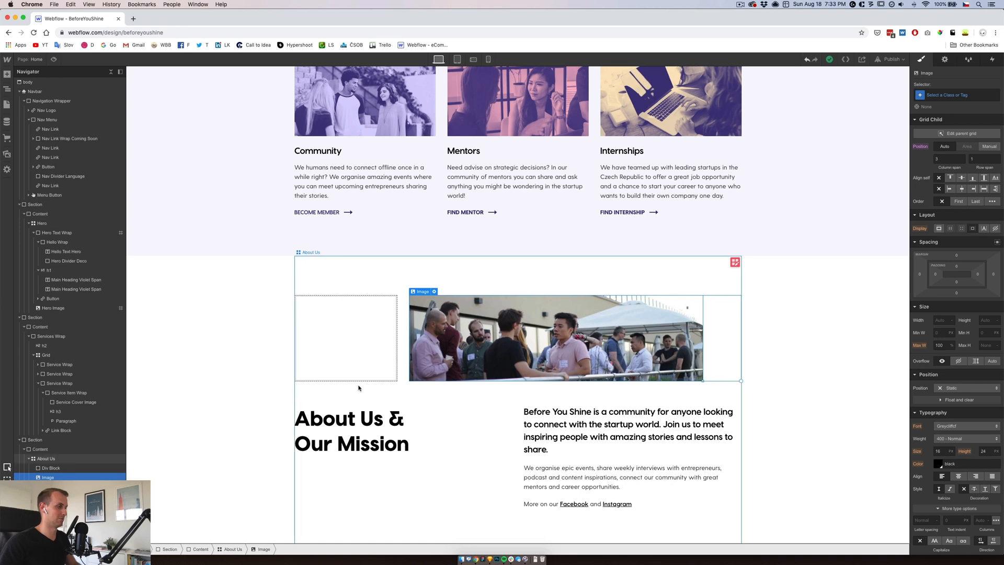
key("super+z")
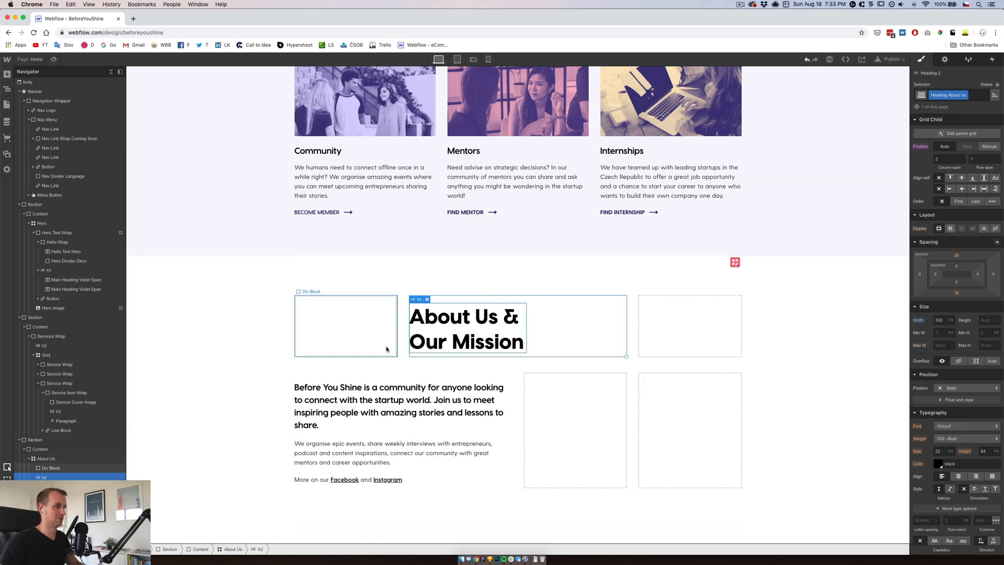
left_click(387, 348)
left_click_drag(396, 354, 621, 360)
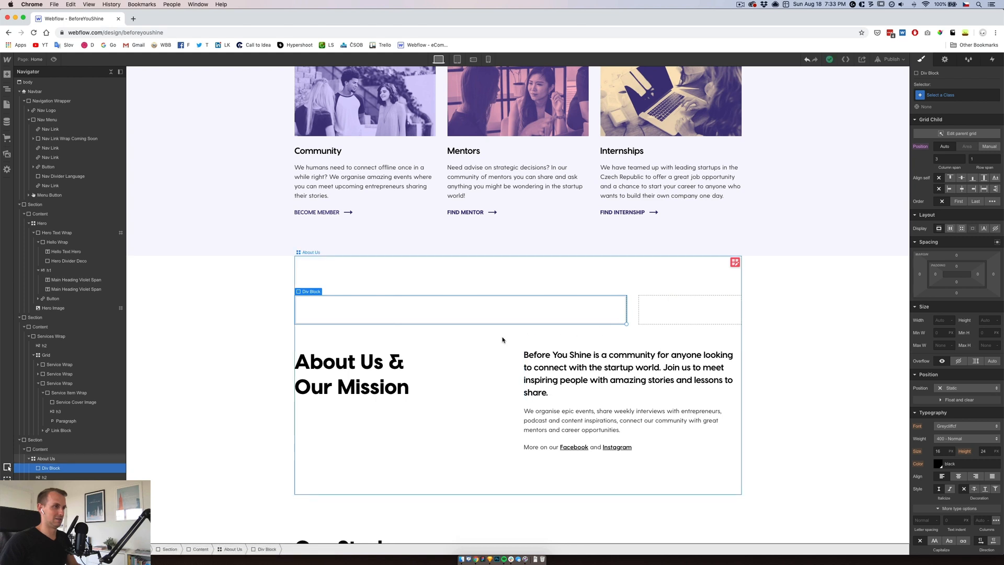
scroll(947, 461, "down", 5)
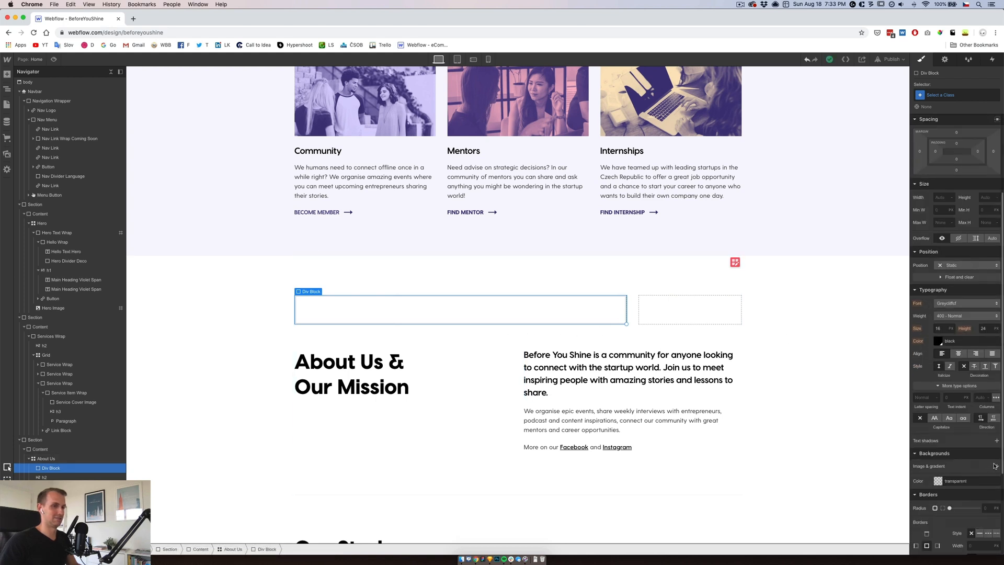
left_click(998, 466)
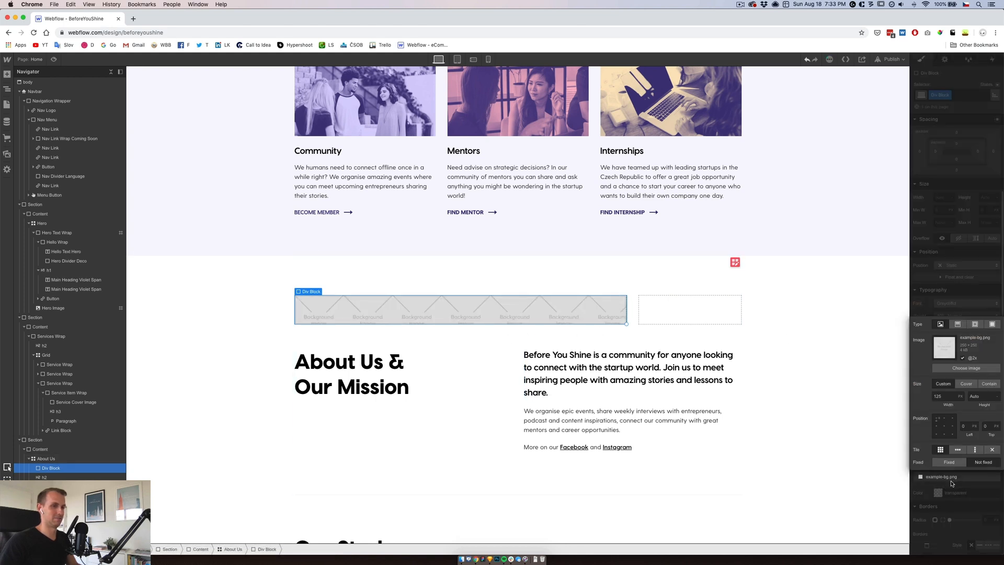
left_click(945, 426)
left_click(967, 383)
left_click(966, 367)
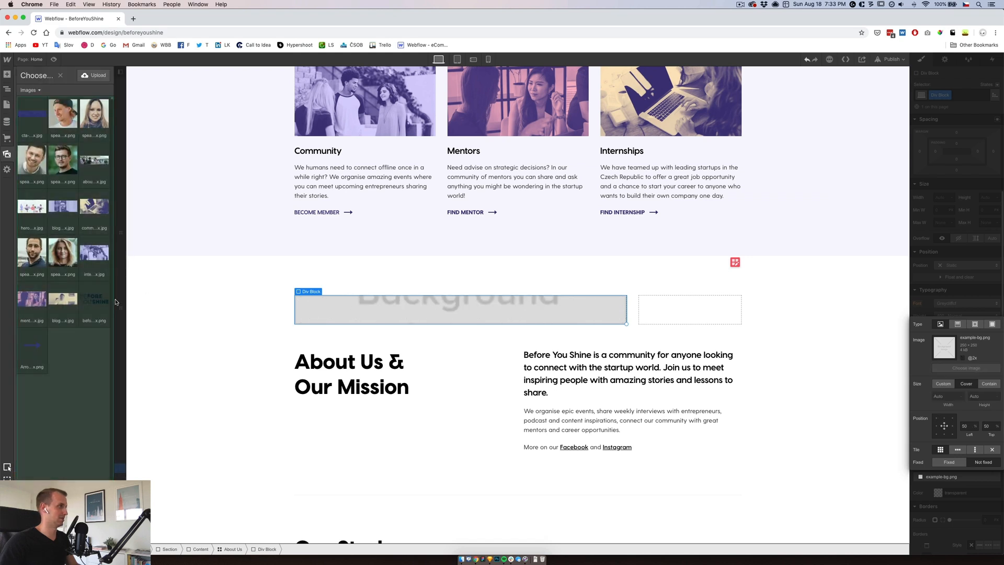
left_click(94, 159)
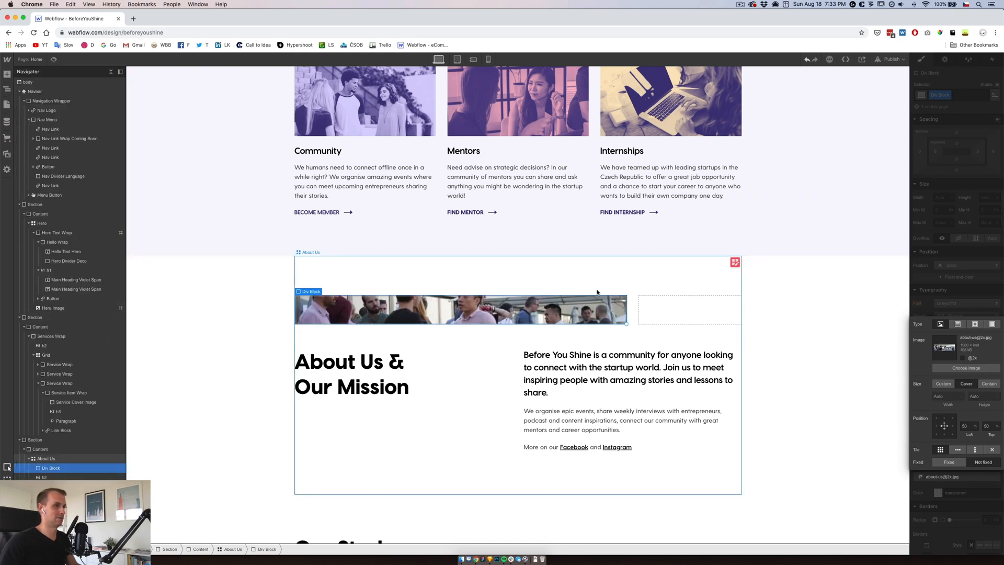
left_click(971, 304)
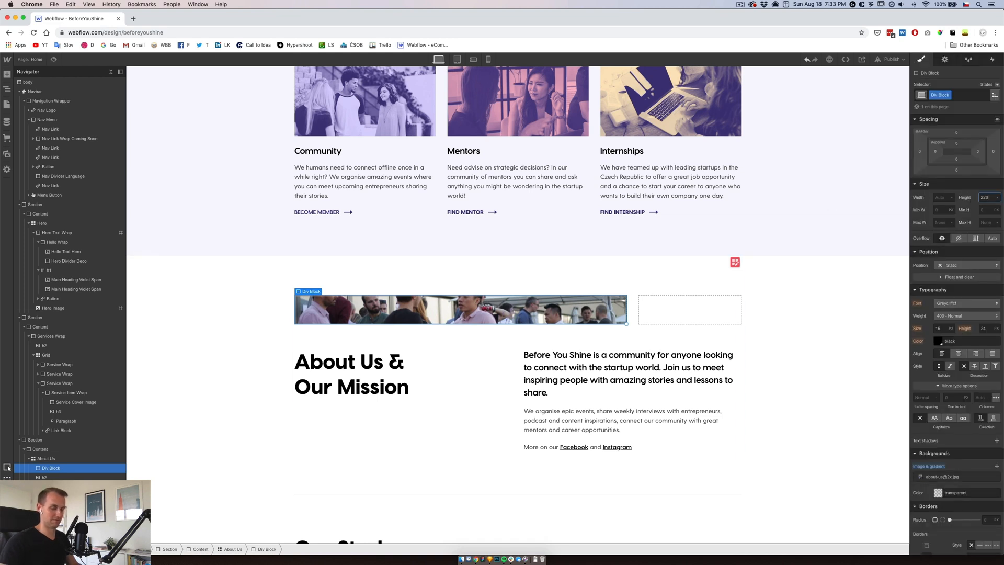
key("Return")
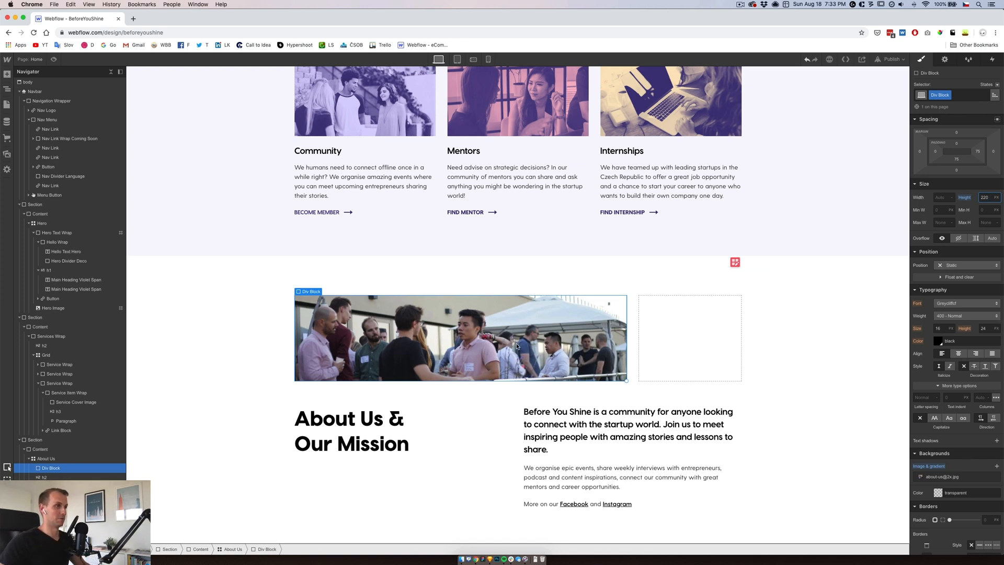
Set the About Us div block's width to 750 px.
left_click(943, 197)
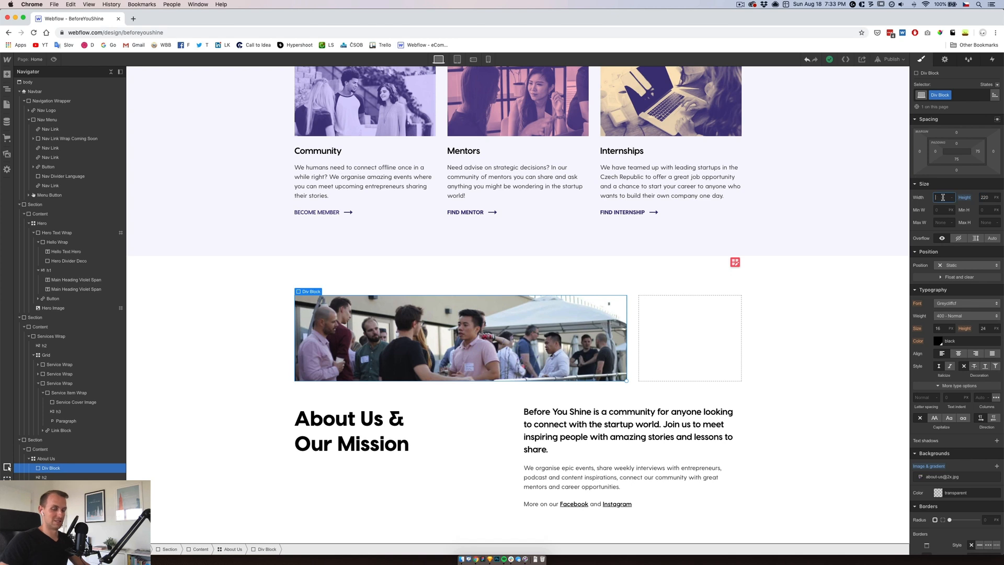
type("750")
key("Return")
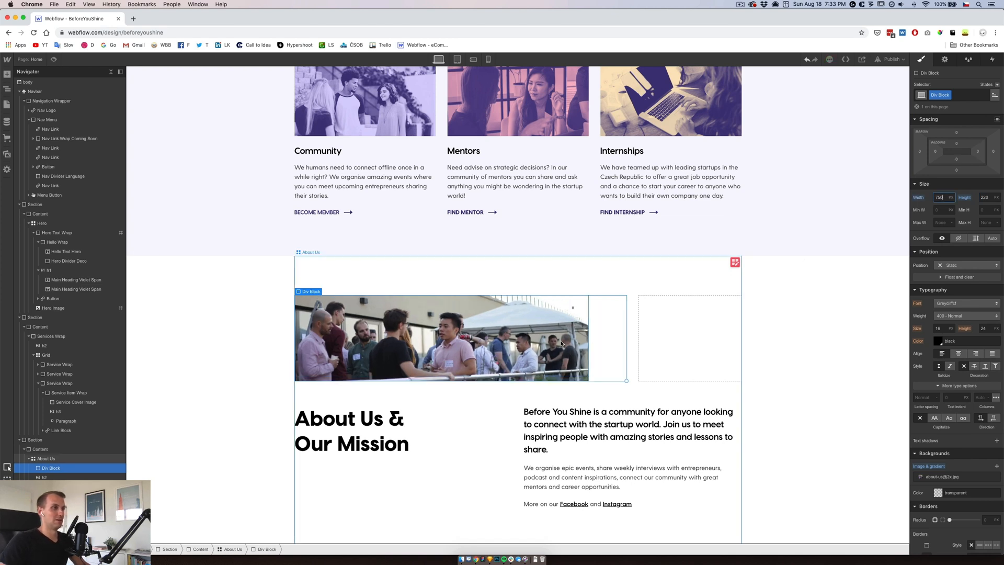
Check how the fixed-width image block lines up with the About Us grid columns and with a narrower canvas.
left_click(637, 260)
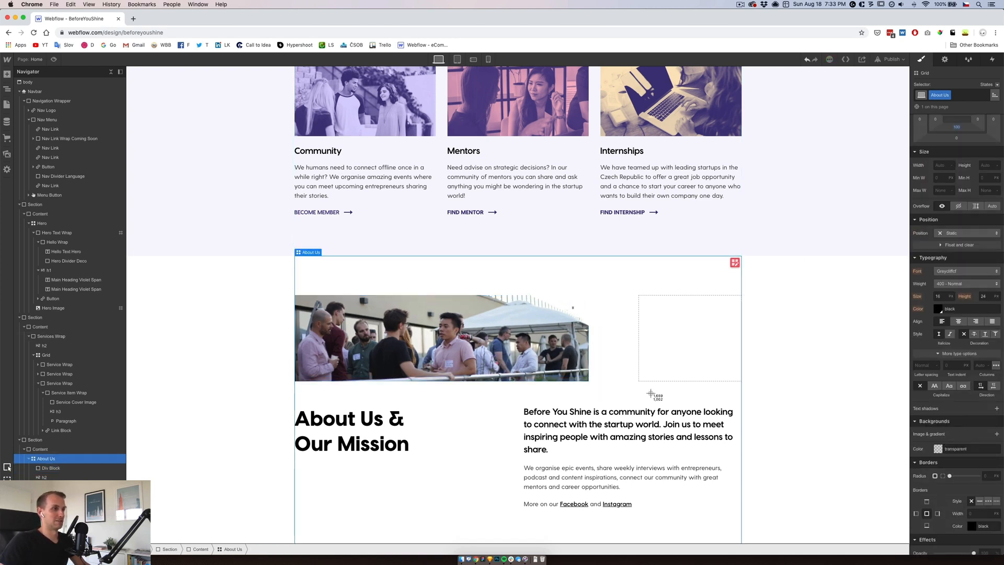
left_click_drag(651, 393, 588, 116)
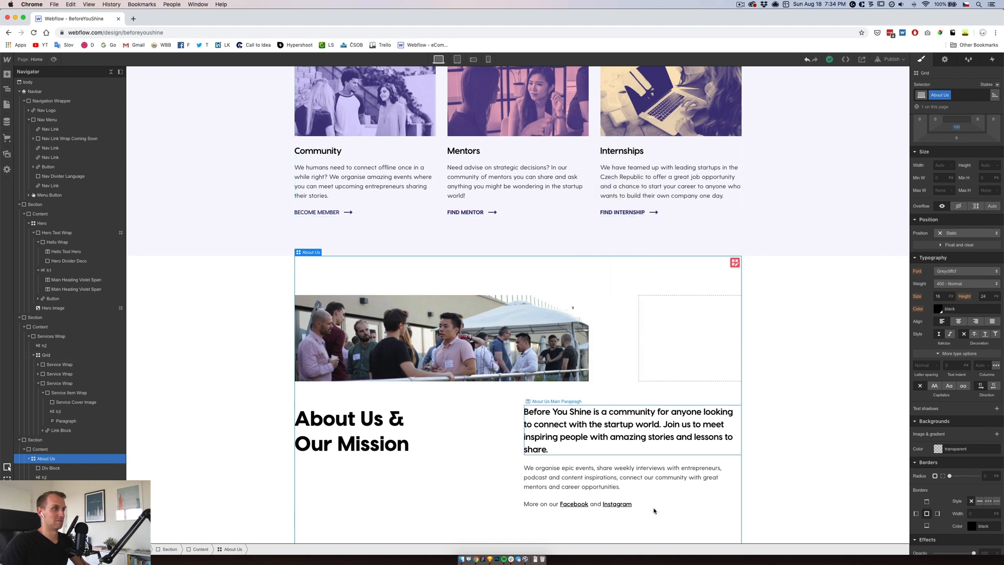
left_click(522, 332)
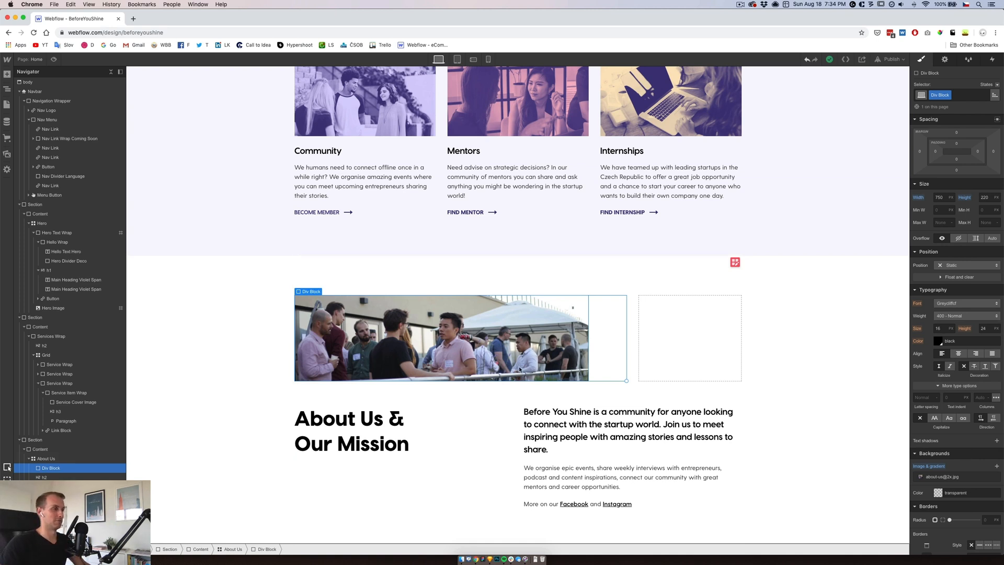
left_click(275, 270)
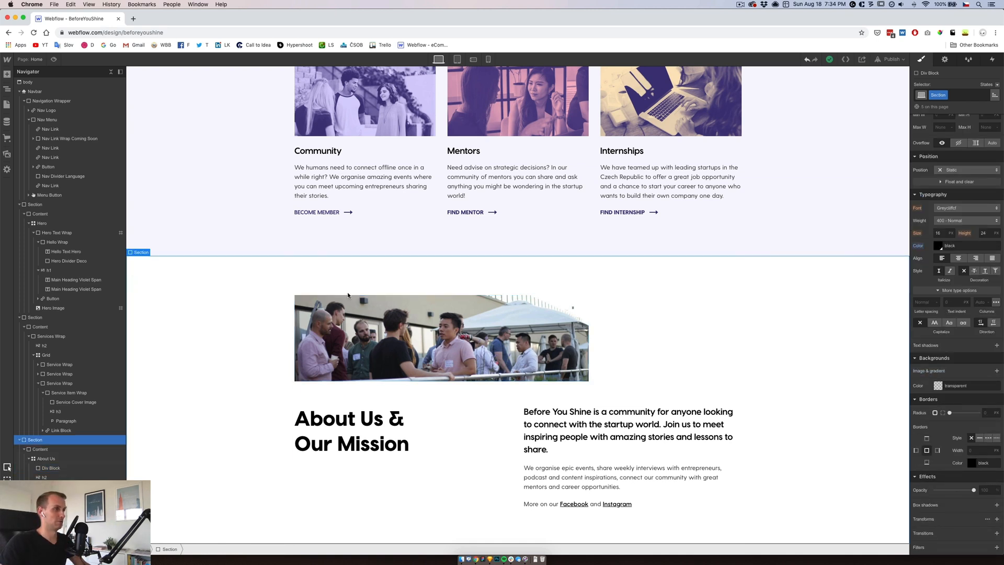
left_click_drag(910, 264, 691, 251)
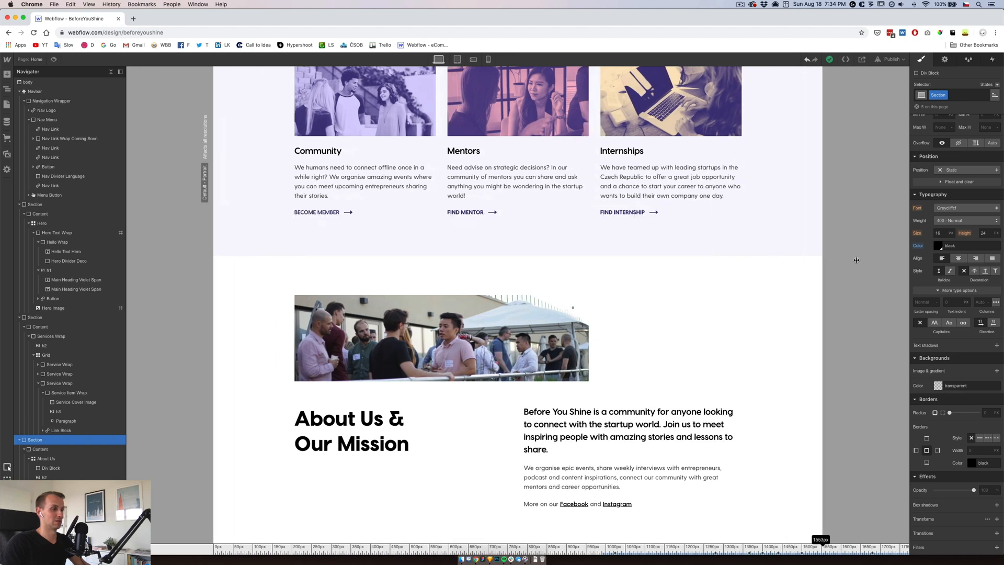
Add two more 1fr columns to the About Us grid, making six.
left_click(507, 399)
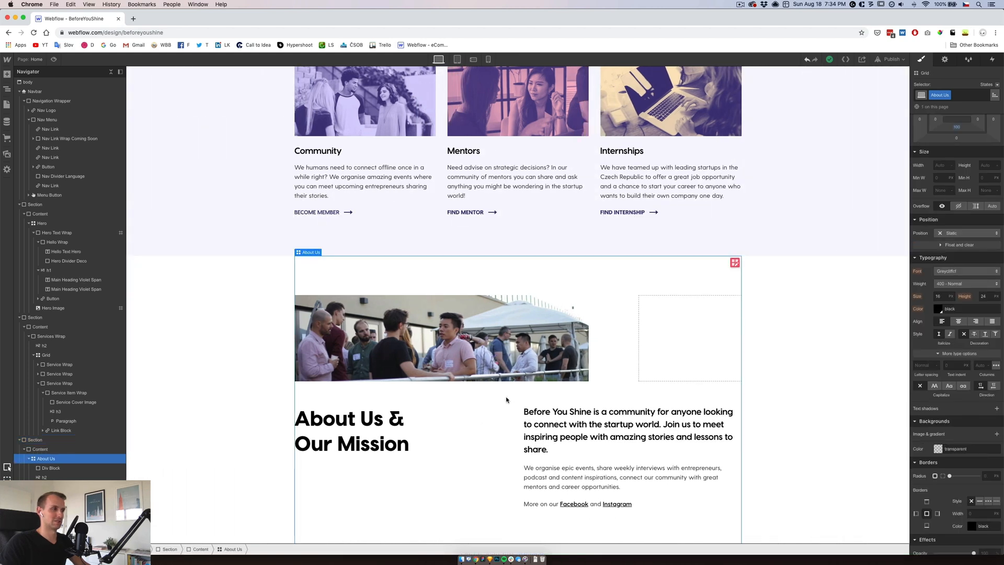
scroll(490, 403, "down", 2)
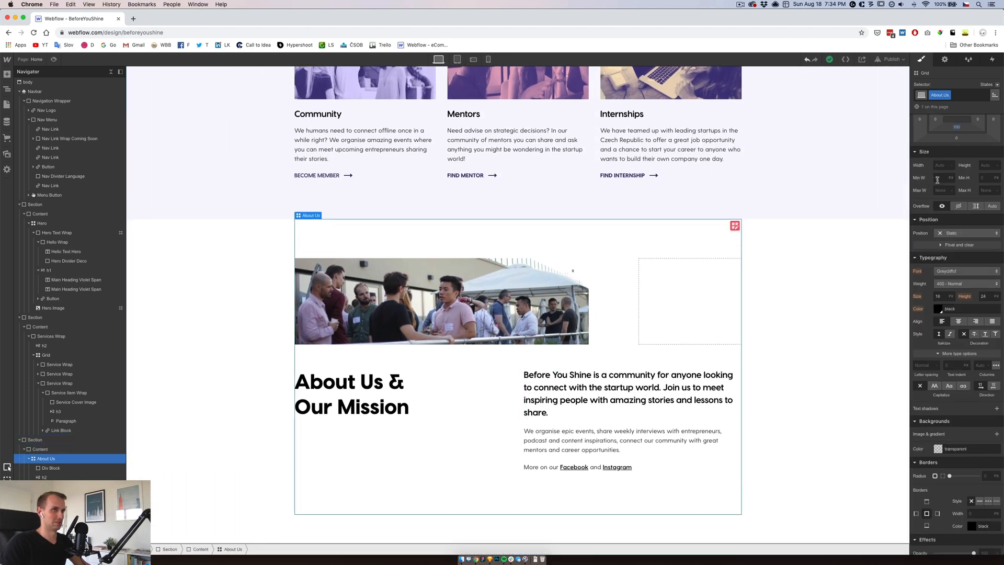
scroll(951, 167, "up", 3)
left_click(953, 146)
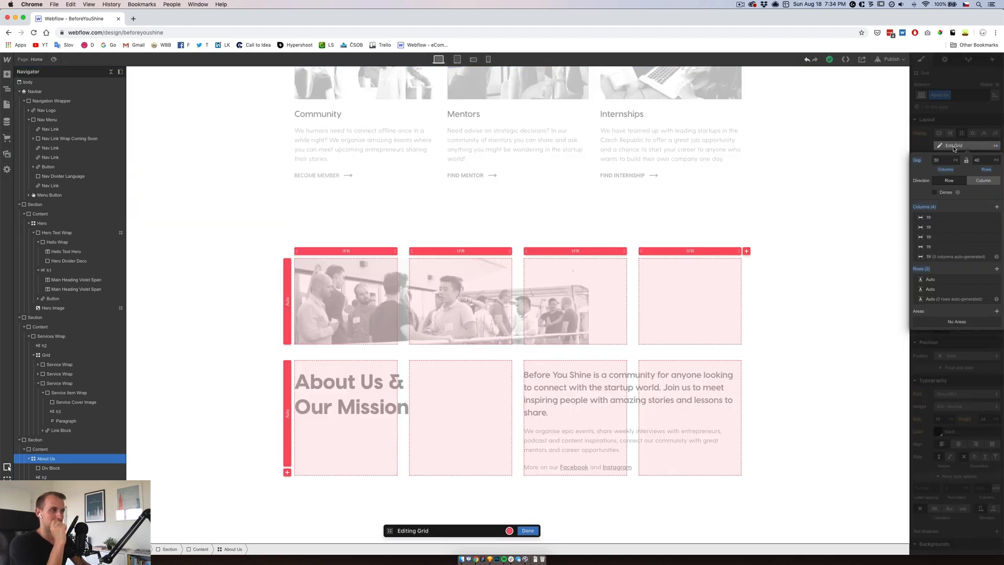
left_click(997, 205)
left_click(996, 205)
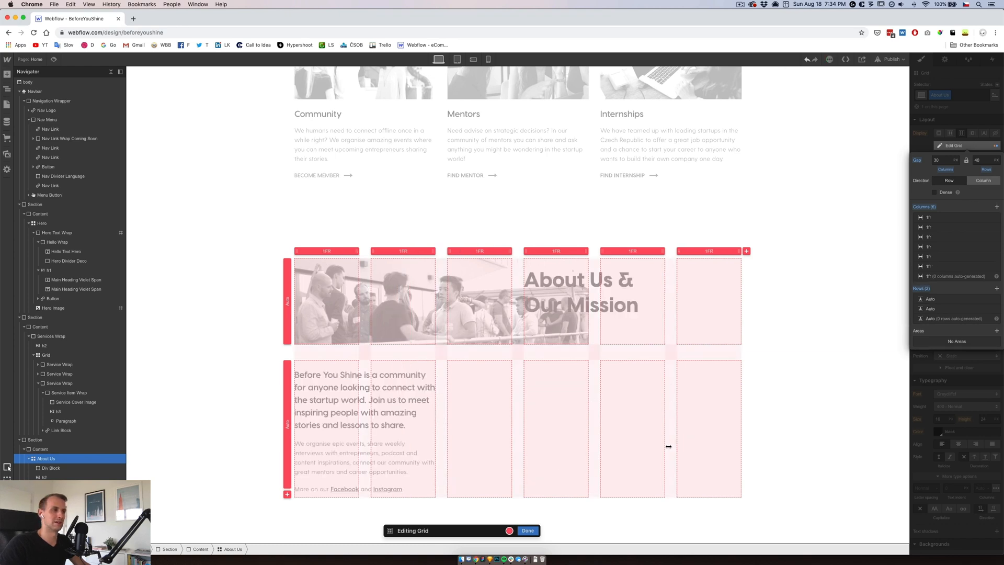
left_click(528, 530)
Set the column span to 4 for the About Us image block and to 3 for the About Us heading.
left_click(520, 304)
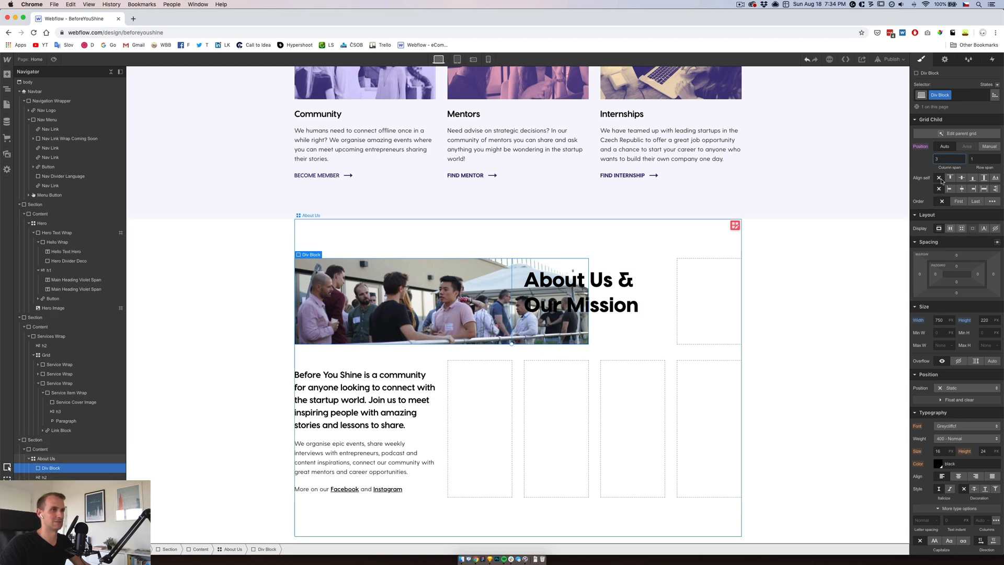
type("2")
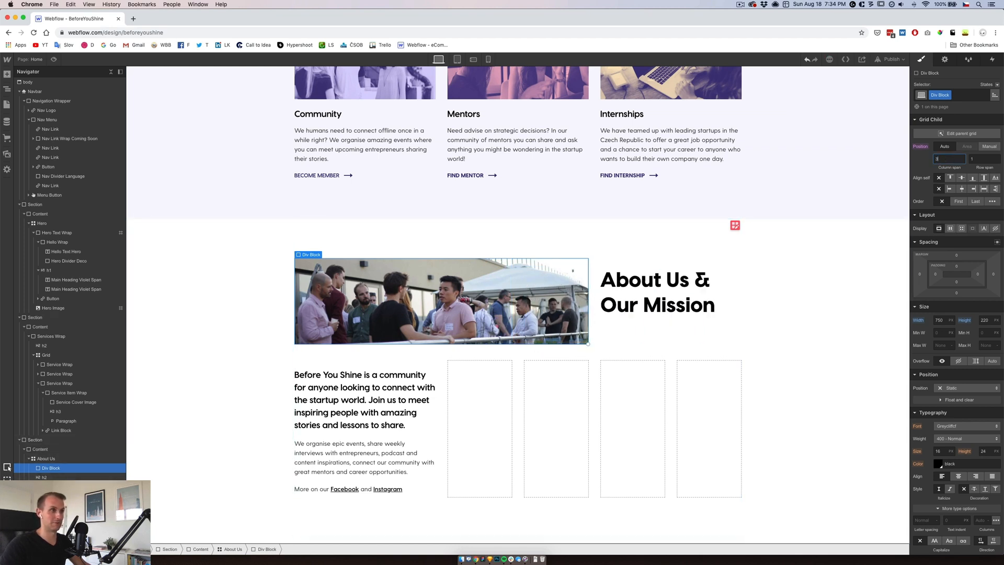
left_click(698, 283)
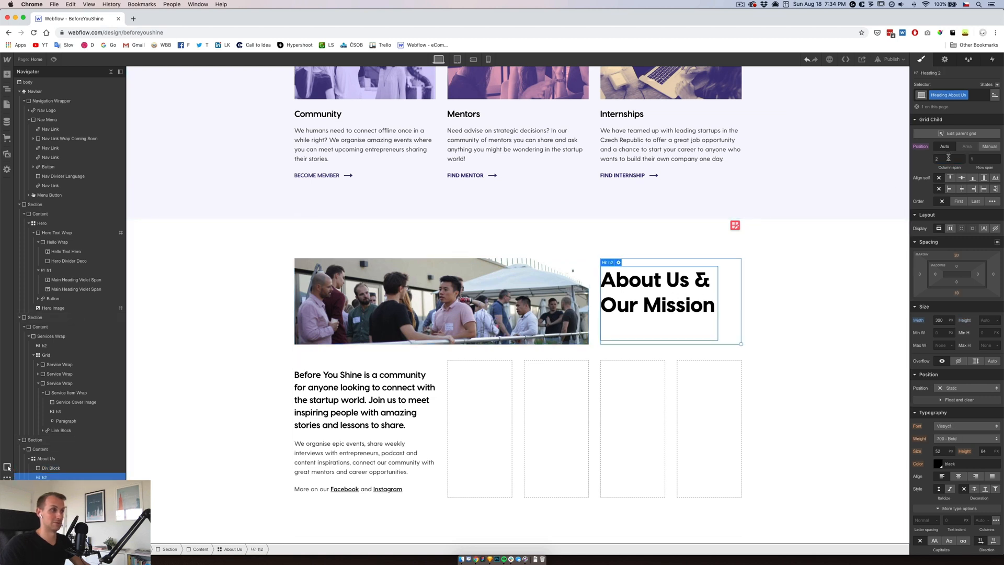
type("3")
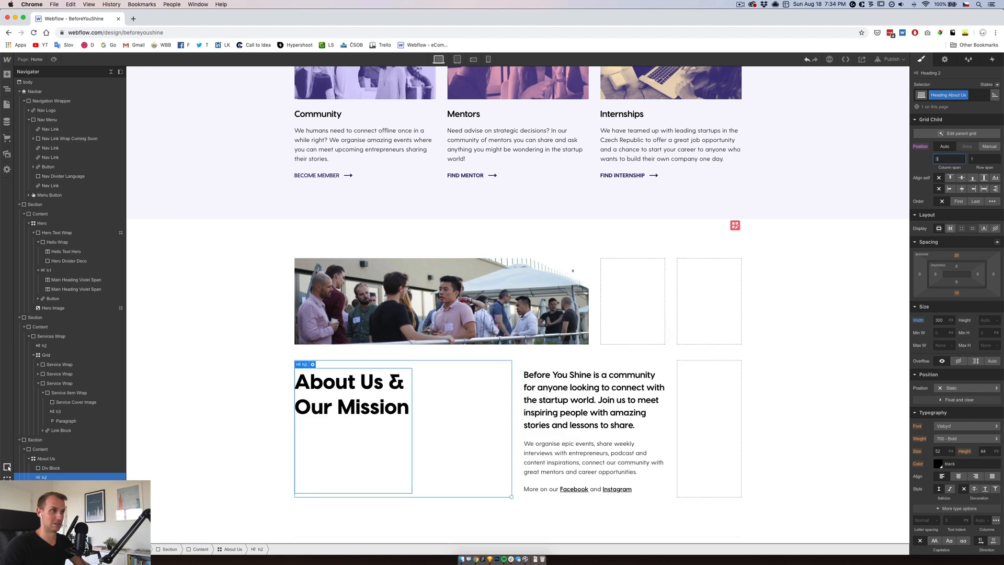
Stretch the About Us text block across three grid columns beside the heading.
left_click(659, 495)
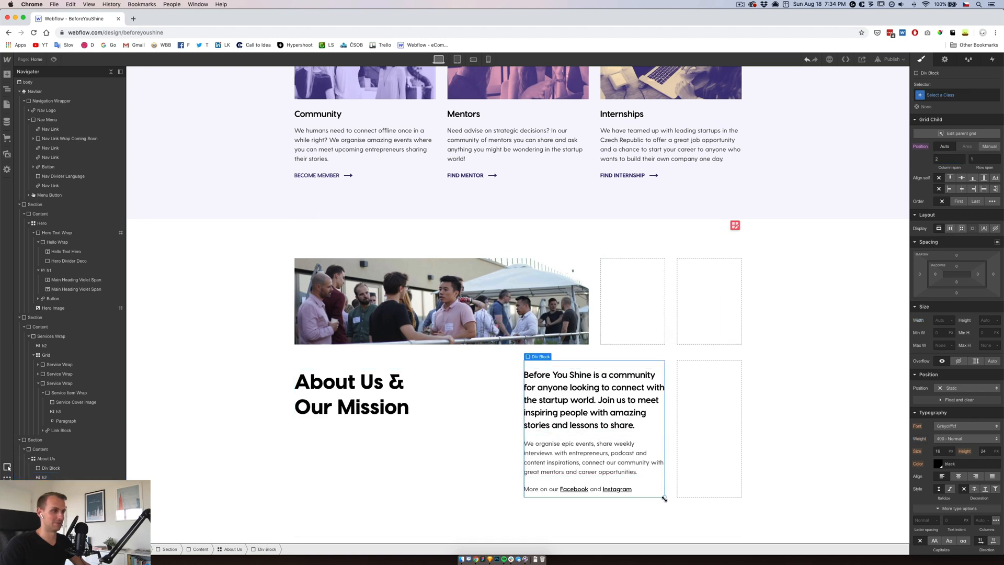
left_click_drag(665, 497, 732, 500)
left_click(767, 403)
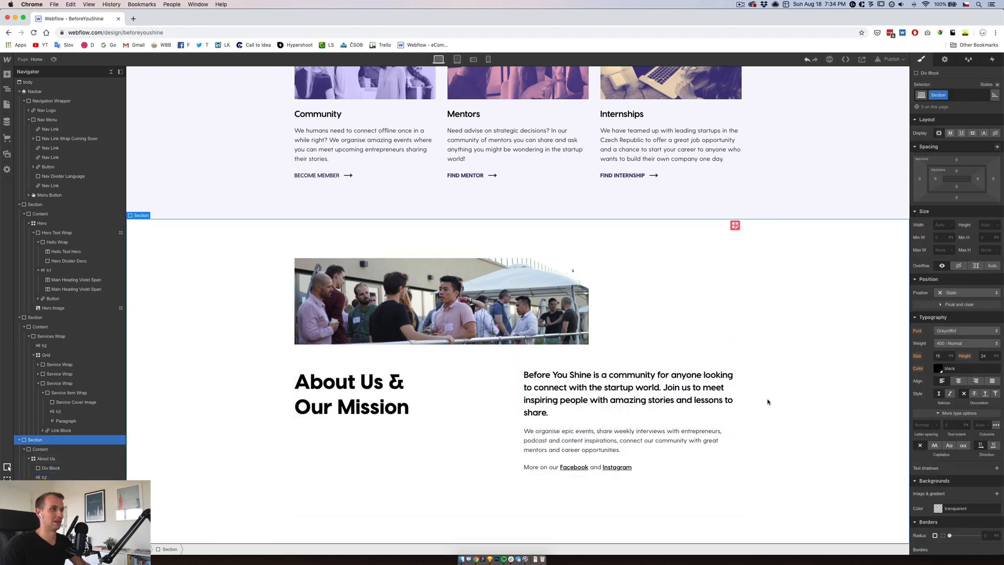
Reset the About Us image block's width to Auto, keeping its 220 px height.
scroll(768, 402, "down", 5)
scroll(767, 402, "up", 6)
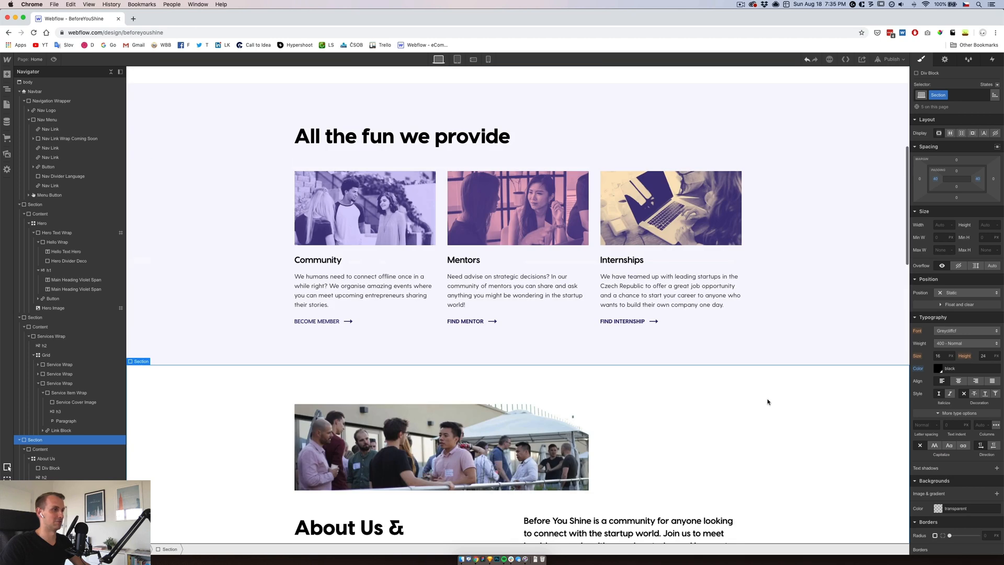
left_click(566, 457)
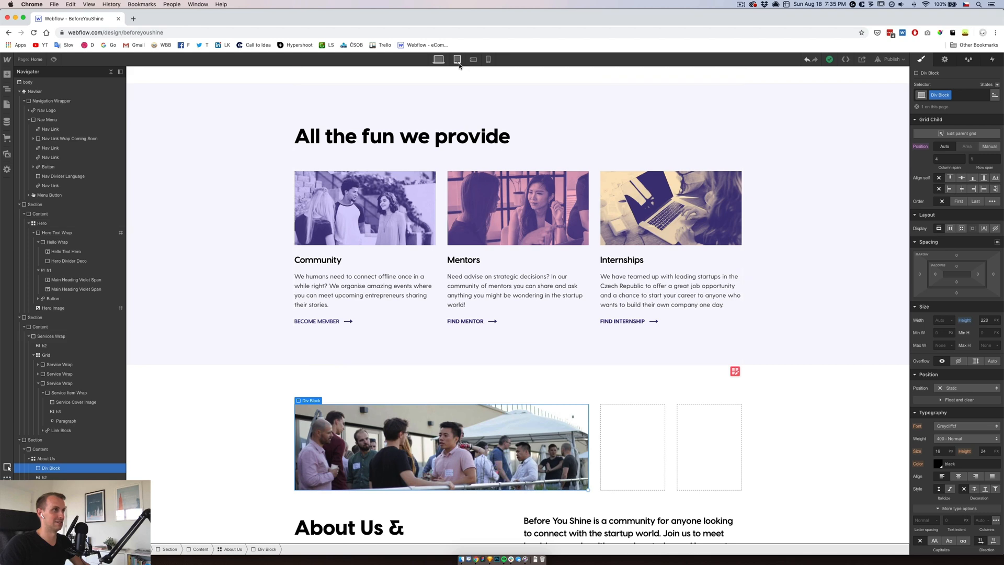
At the tablet breakpoint, stretch the About Us image block across all six grid columns.
scroll(564, 528, "down", 6)
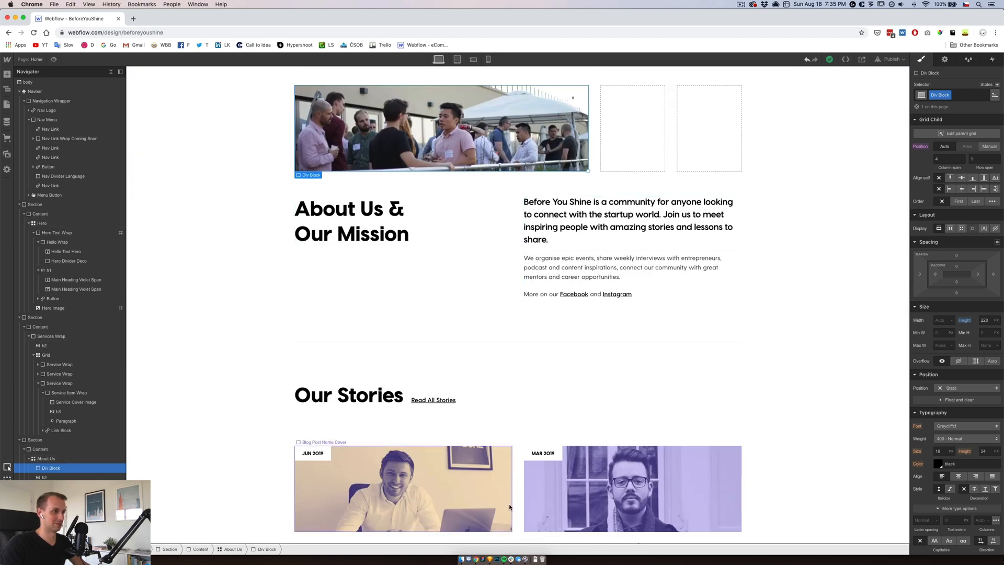
scroll(462, 306, "up", 3)
scroll(463, 305, "up", 1)
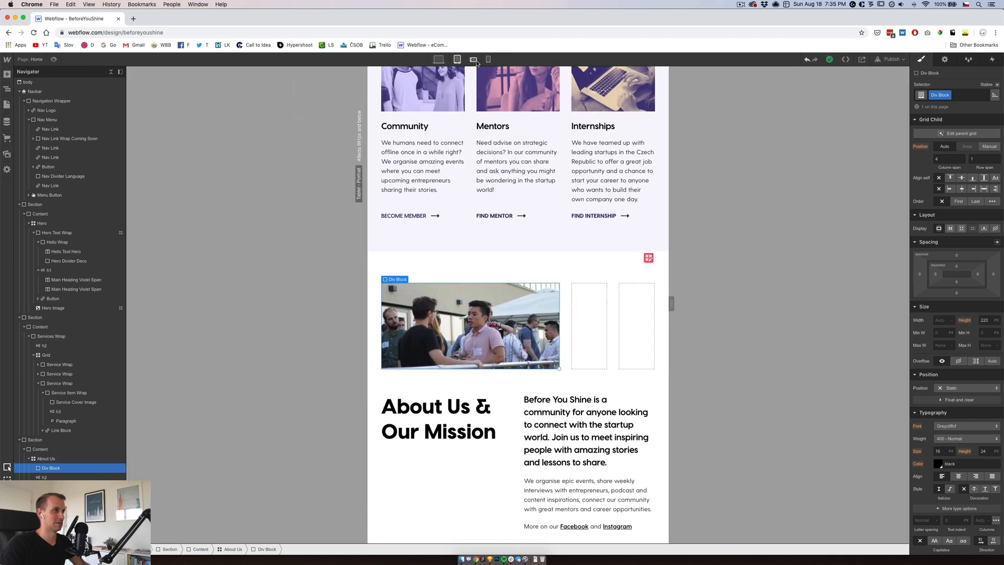
left_click_drag(559, 368, 654, 369)
Review the tablet layout at a wider canvas width and select the Community service's cover image.
scroll(514, 389, "down", 2)
scroll(513, 390, "down", 3)
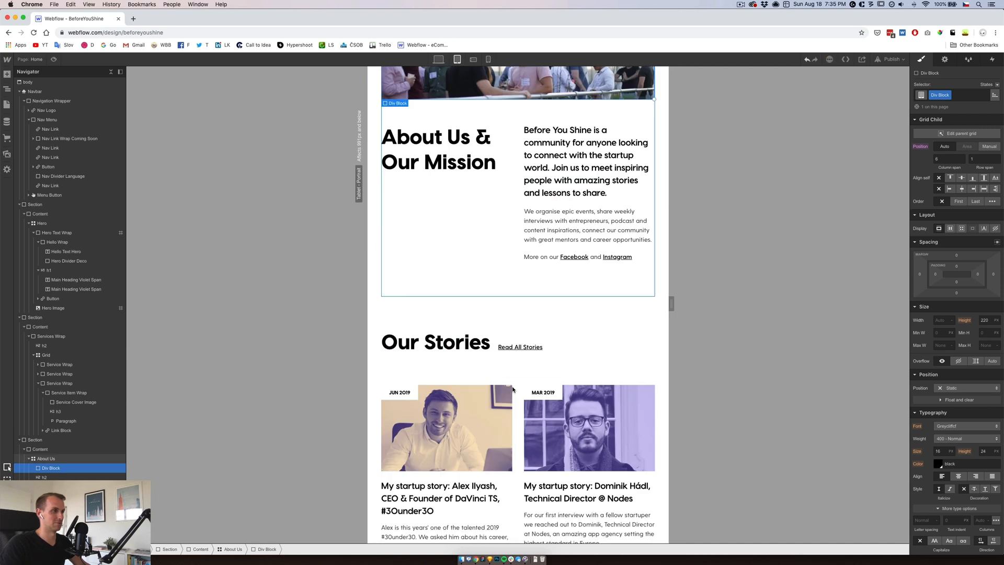
left_click_drag(672, 303, 749, 299)
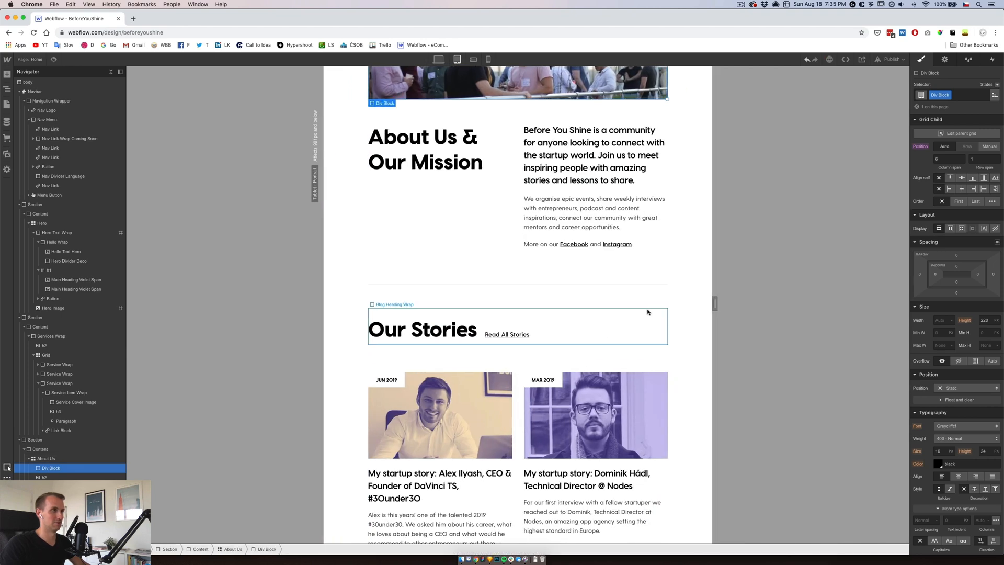
scroll(664, 316, "up", 8)
left_click(442, 259)
scroll(482, 263, "up", 2)
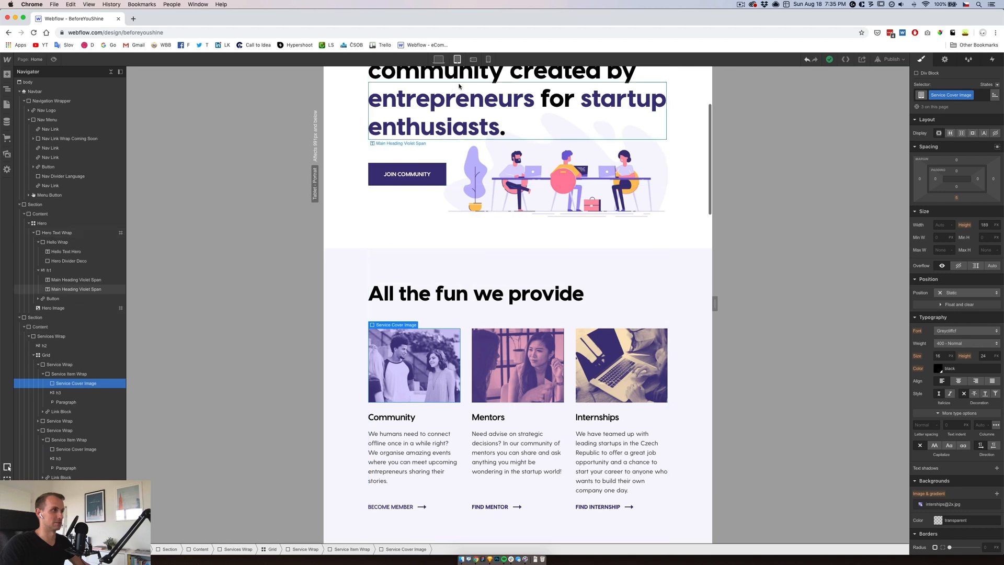
Switch to the phone landscape breakpoint and examine how the service items and the About Us grid's image, heading and text fit the canvas.
left_click(473, 59)
scroll(542, 334, "down", 5)
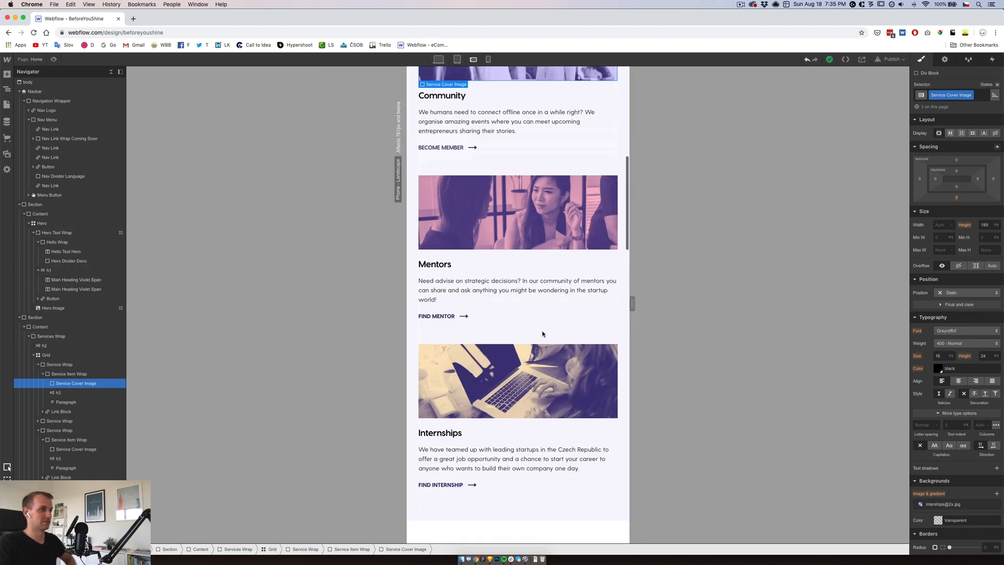
scroll(543, 334, "down", 4)
left_click(520, 381)
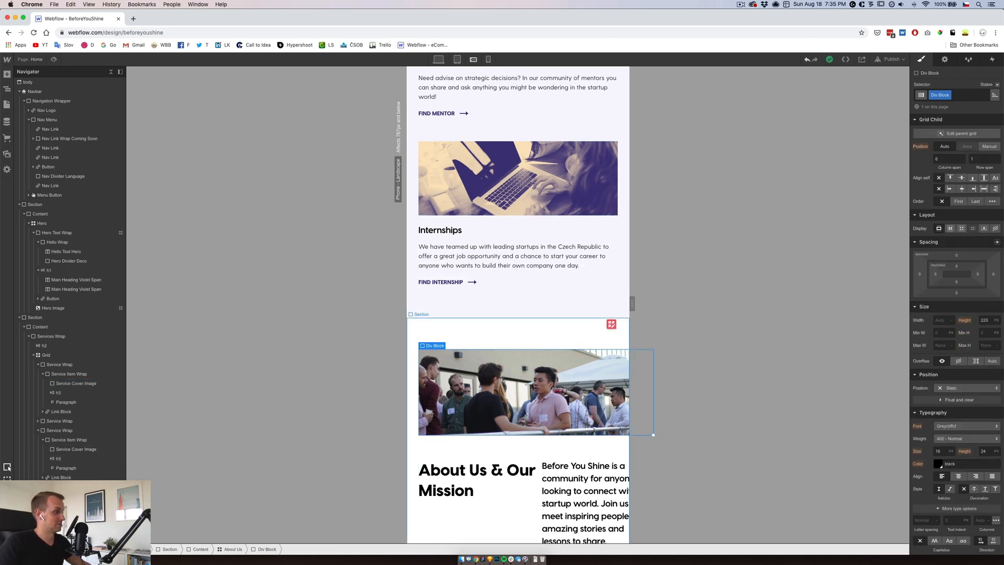
left_click(231, 549)
scroll(510, 453, "down", 2)
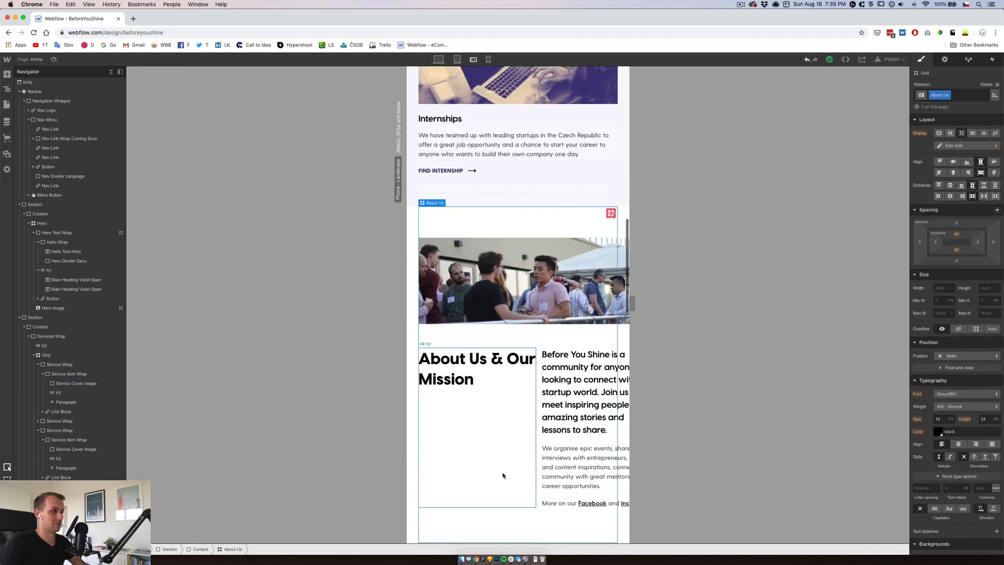
left_click(520, 426)
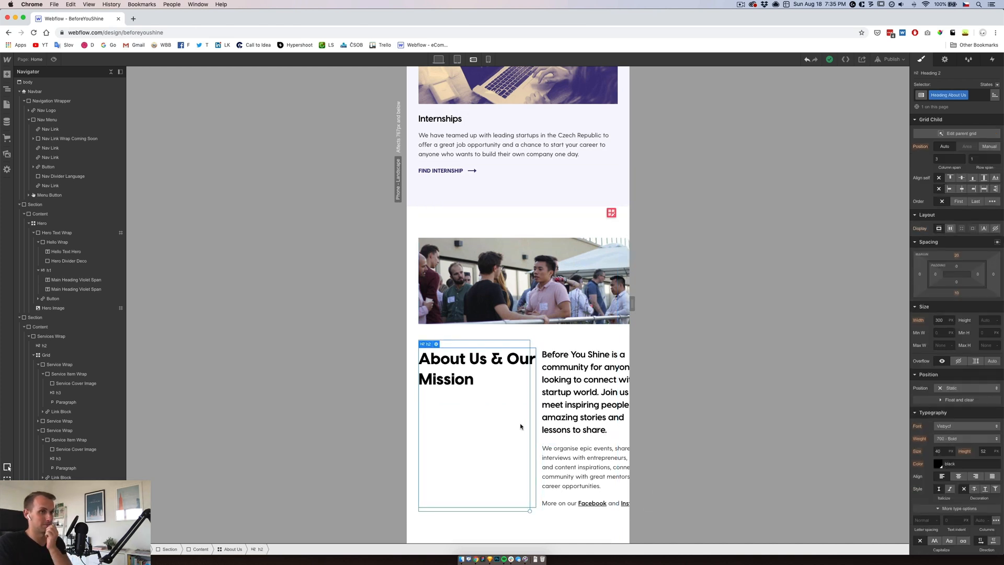
left_click(489, 288)
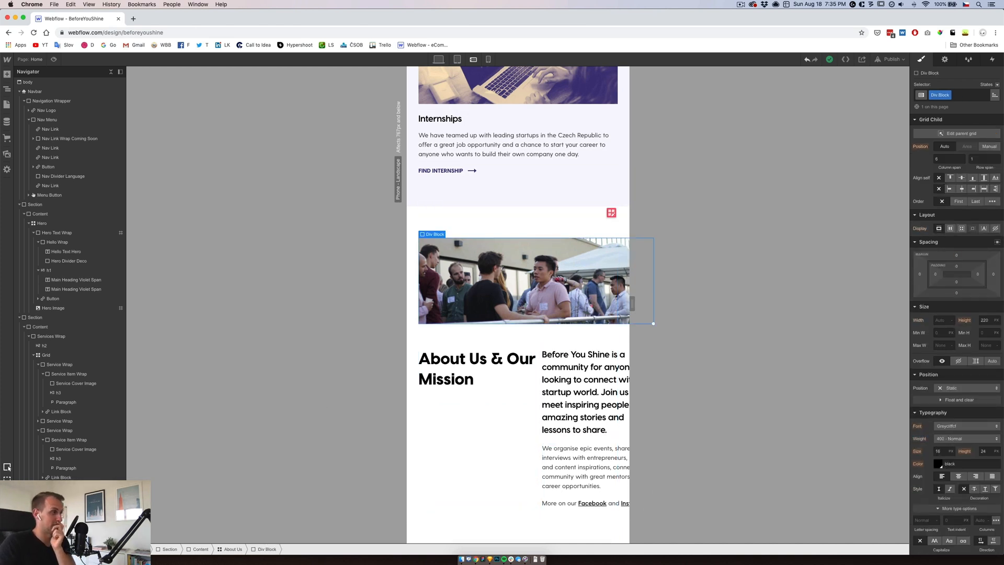
left_click(500, 224)
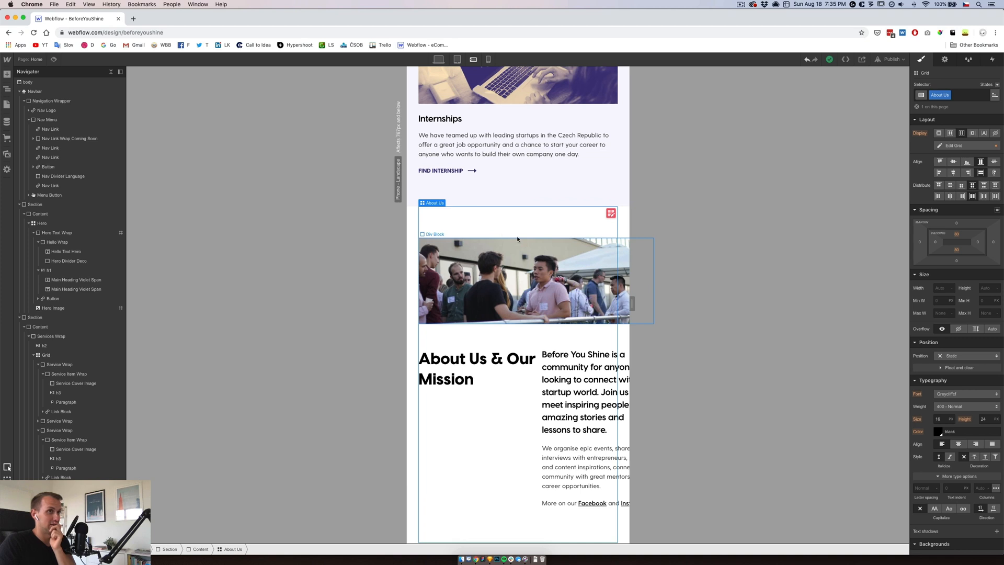
scroll(517, 239, "up", 2)
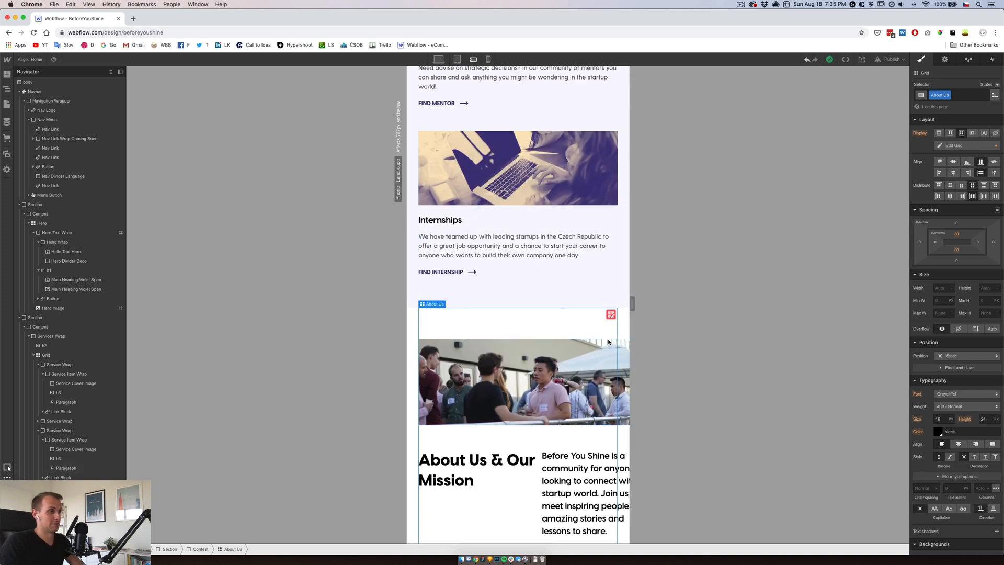
left_click(582, 362)
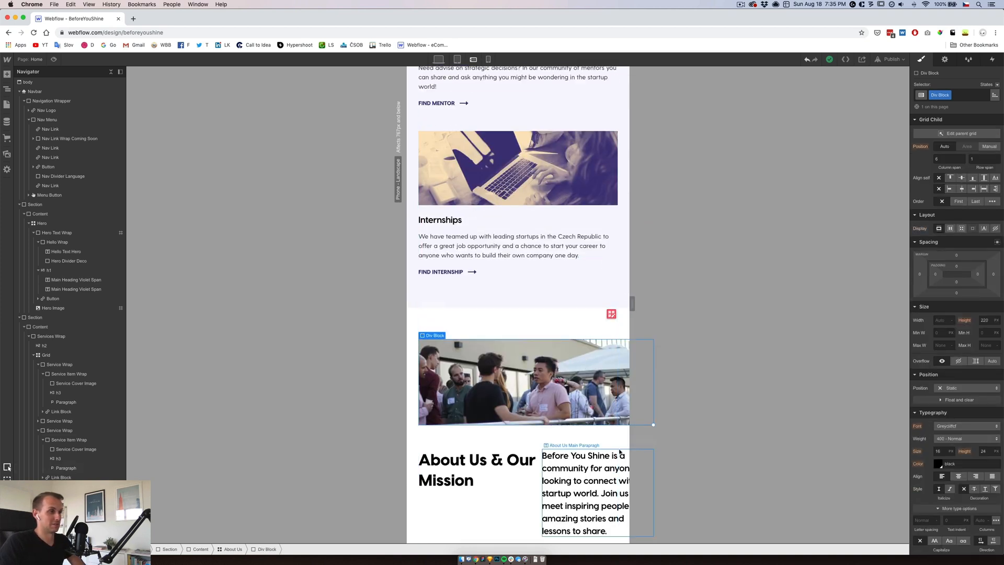
scroll(568, 438, "down", 1)
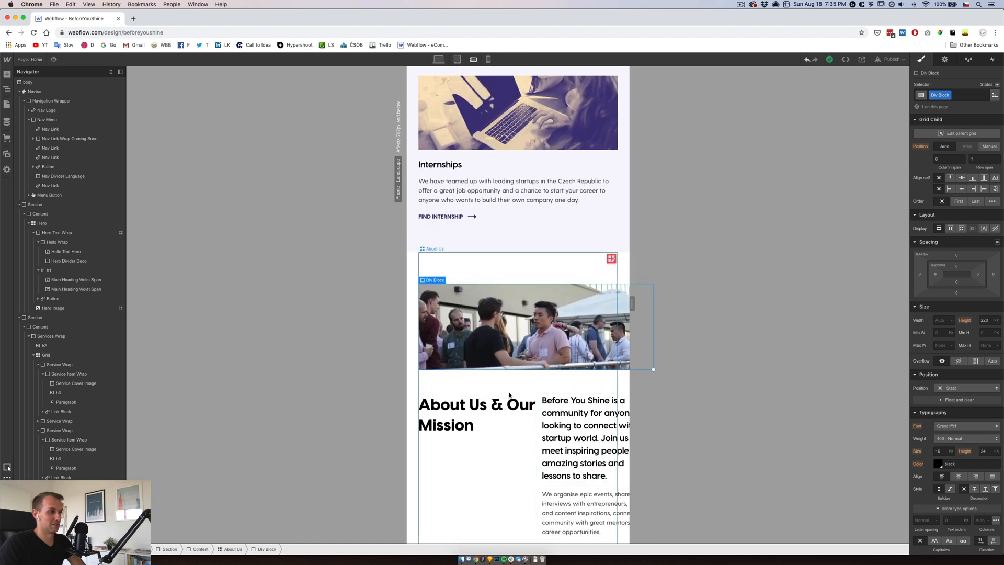
left_click(511, 400)
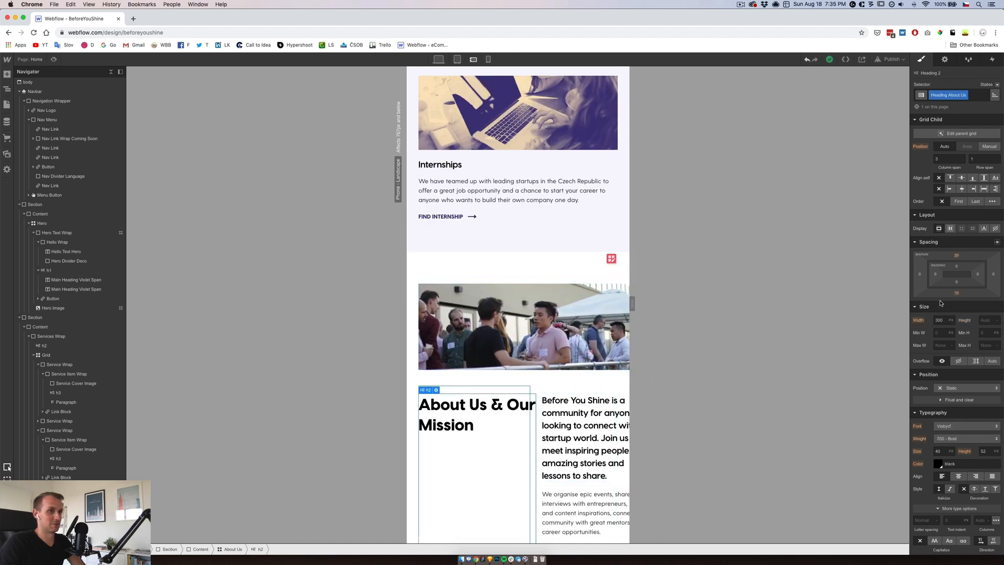
left_click(505, 377)
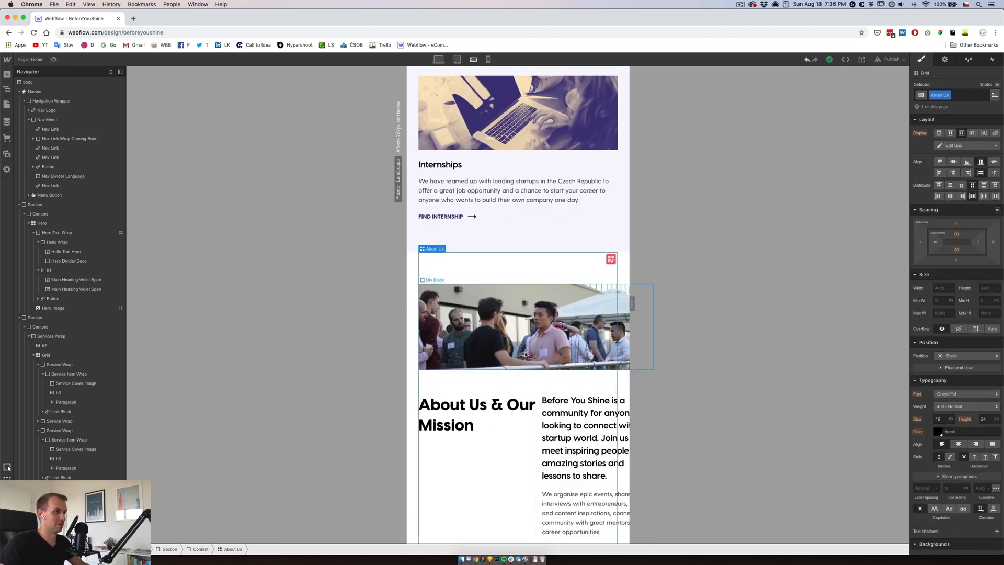
Delete five of the About Us grid's six columns, leaving a single 1fr column at phone landscape.
left_click(493, 313)
left_click(960, 134)
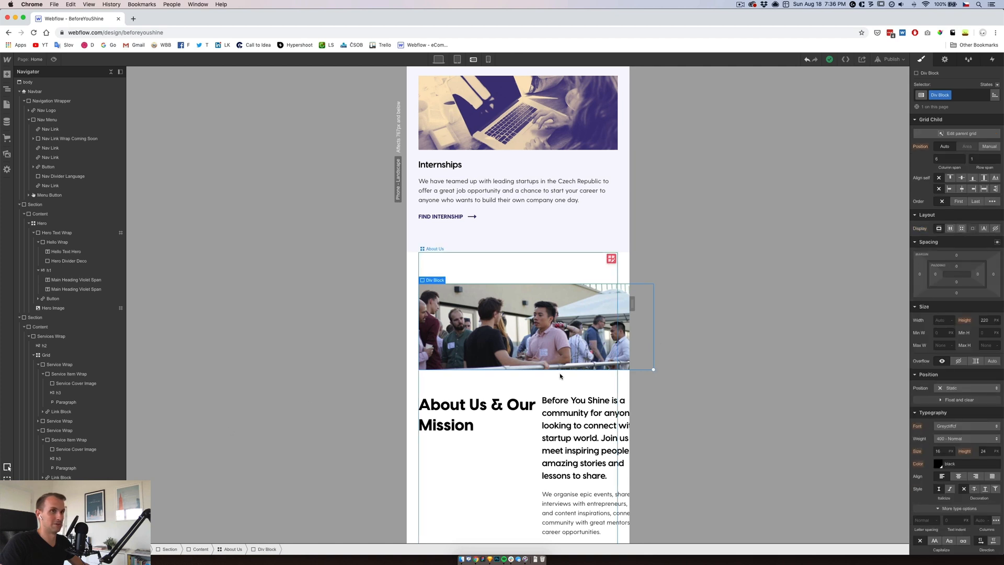
left_click(955, 146)
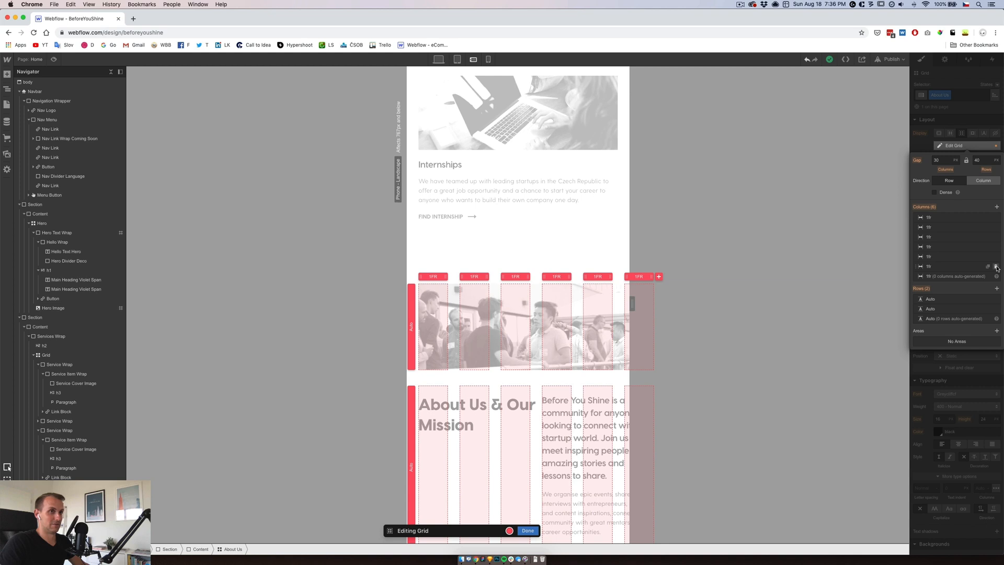
left_click(996, 267)
left_click(996, 256)
left_click(996, 246)
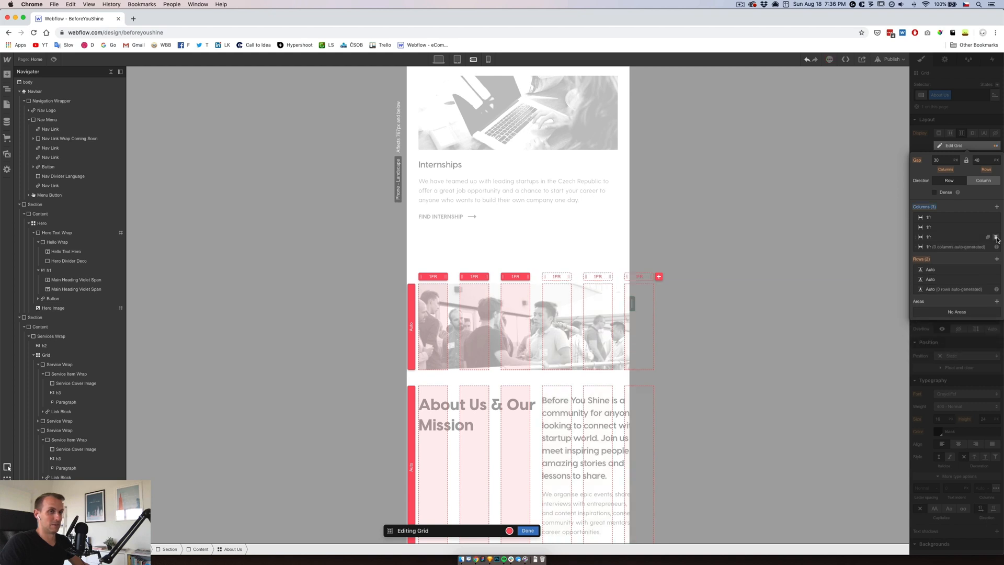
left_click(997, 237)
left_click(997, 226)
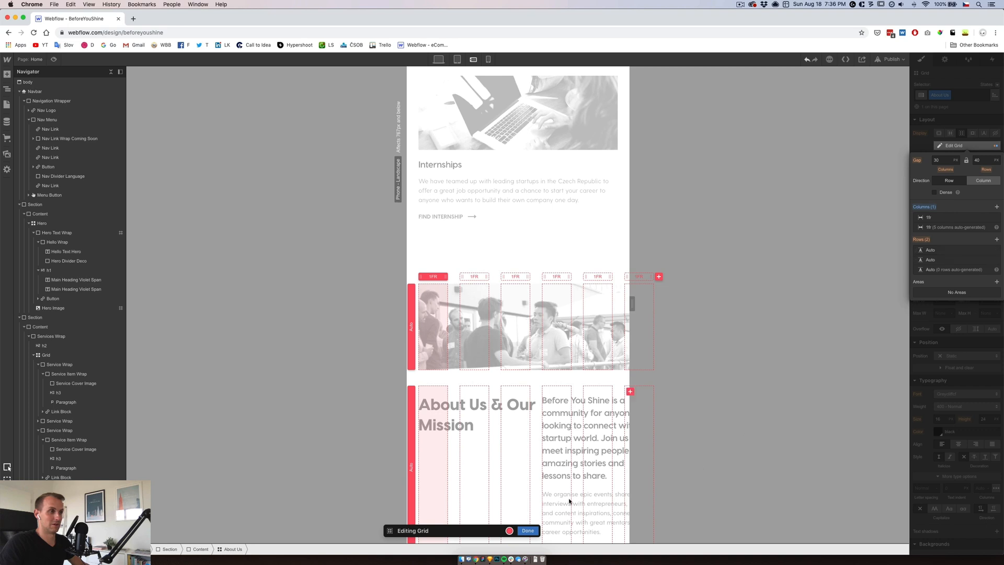
key("Escape")
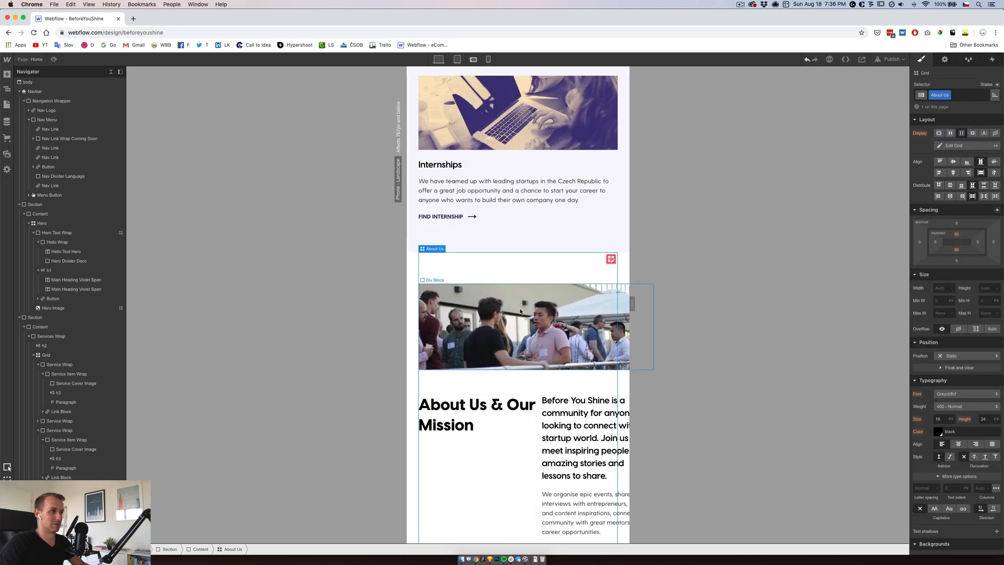
Set the column span of the About Us image block, heading and text block to 1.
left_click(521, 312)
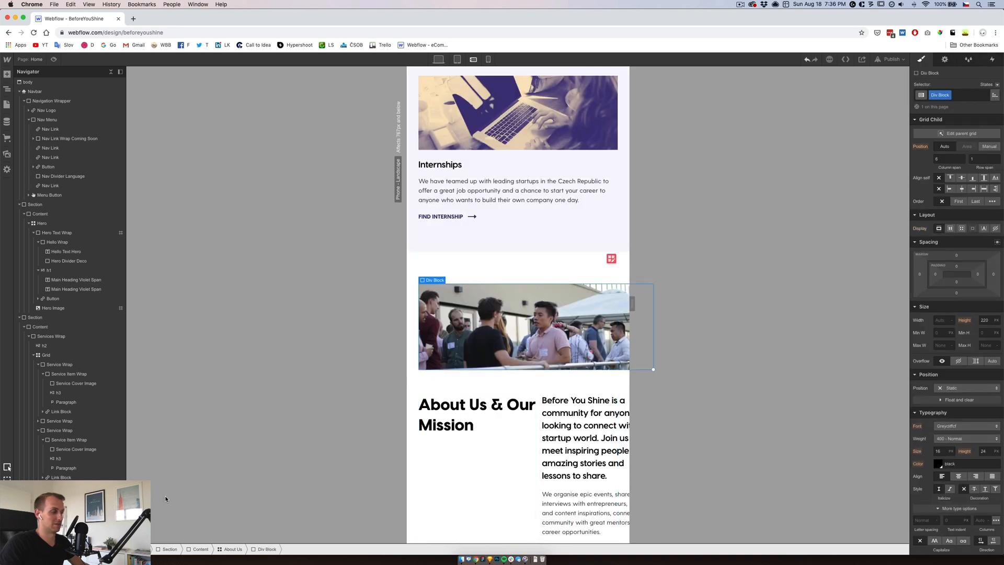
double_click(949, 158)
type("1")
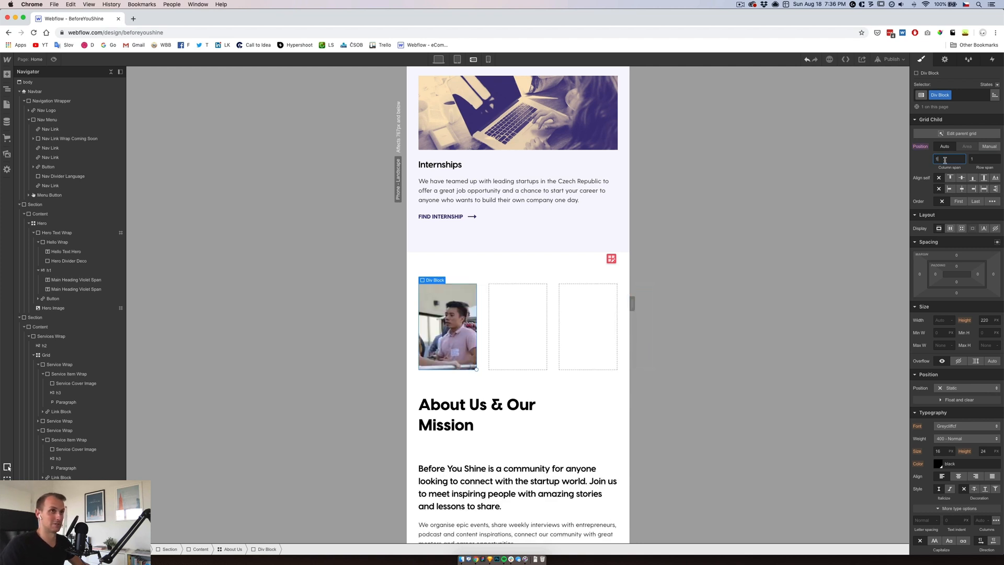
left_click(507, 417)
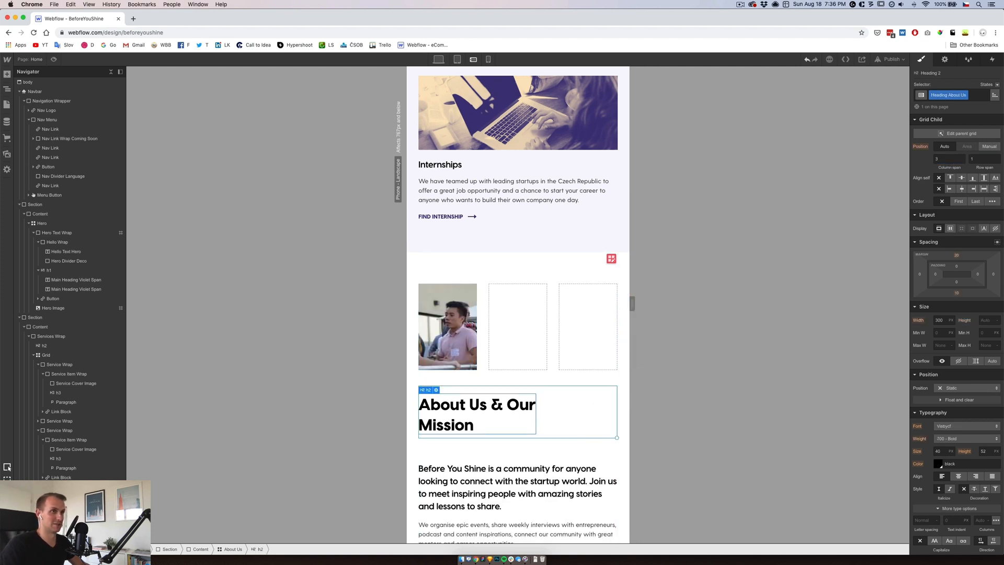
key("Return")
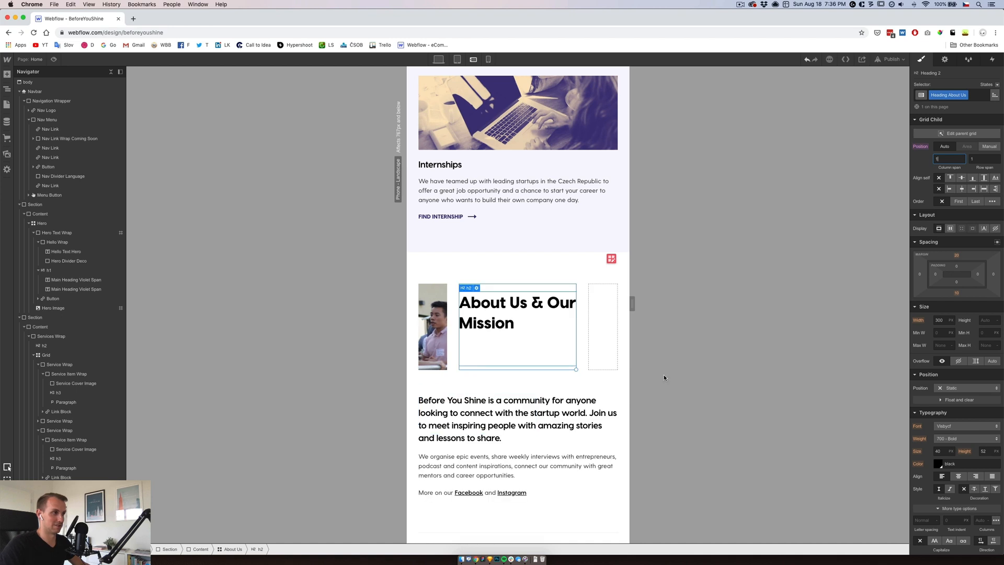
left_click(518, 390)
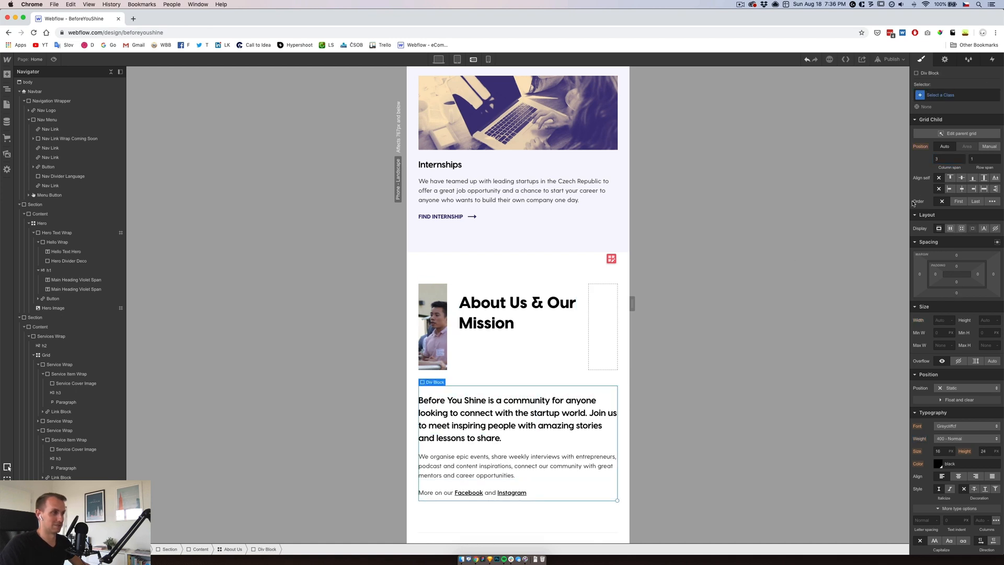
type("1")
key("Return")
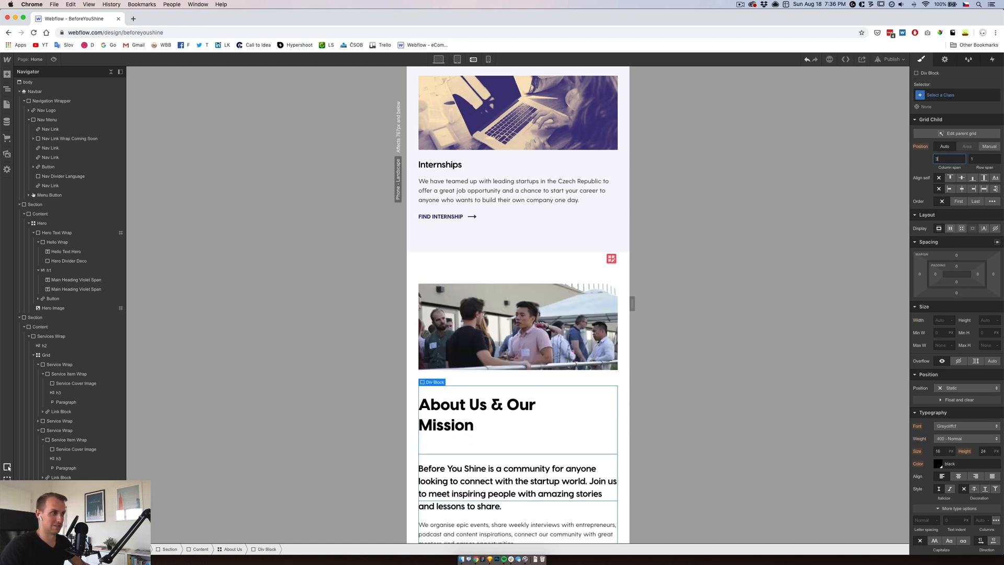
Compare the About Us spacing with the services section and reduce the row gap of the About Us grid.
left_click(526, 369)
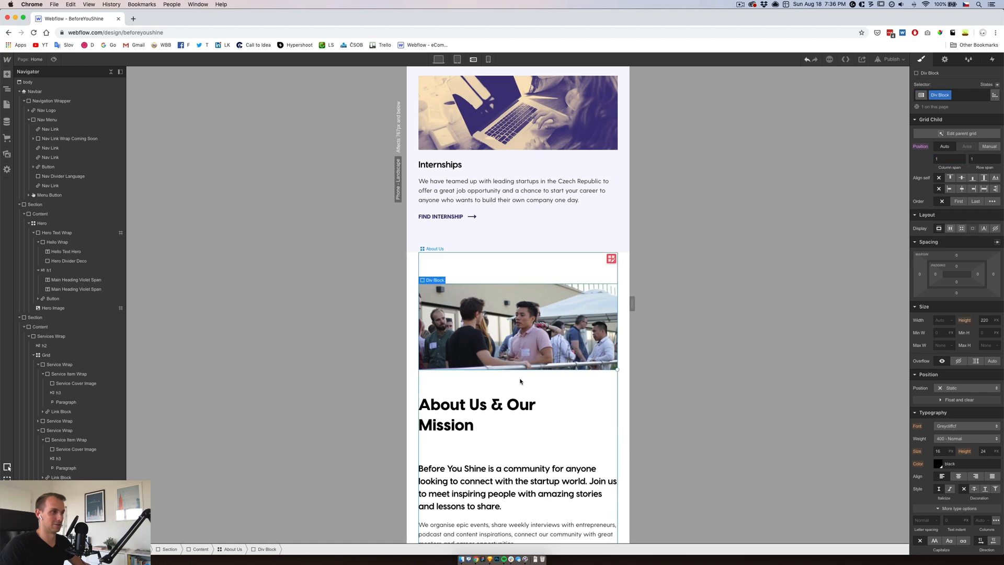
left_click(504, 396)
scroll(503, 396, "up", 10)
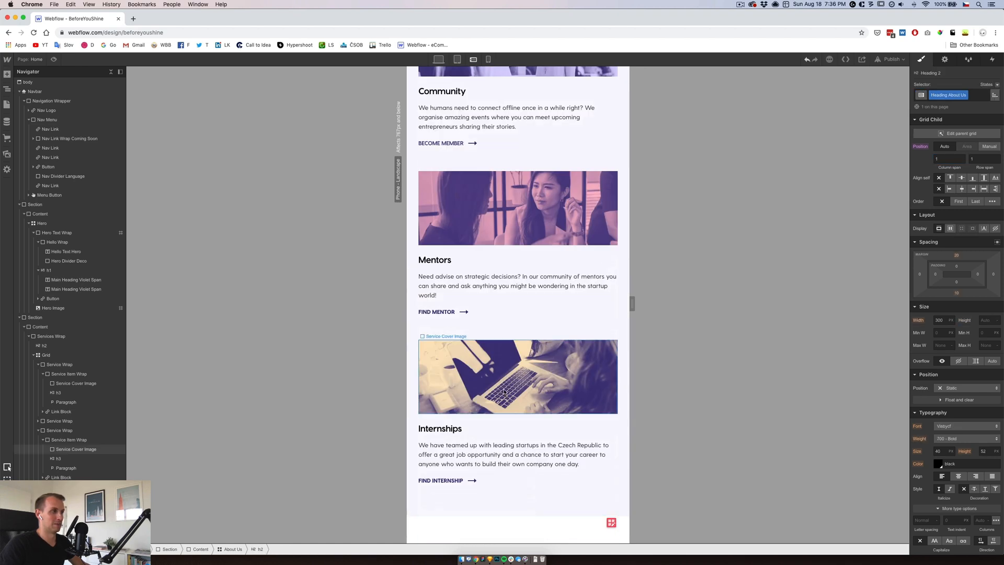
left_click(490, 234)
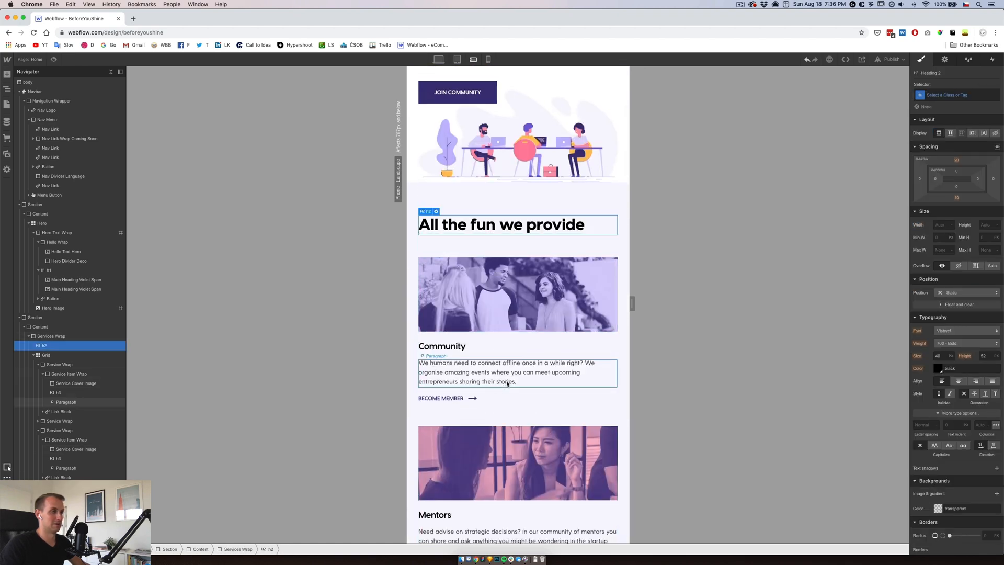
scroll(504, 381, "down", 10)
left_click(494, 378)
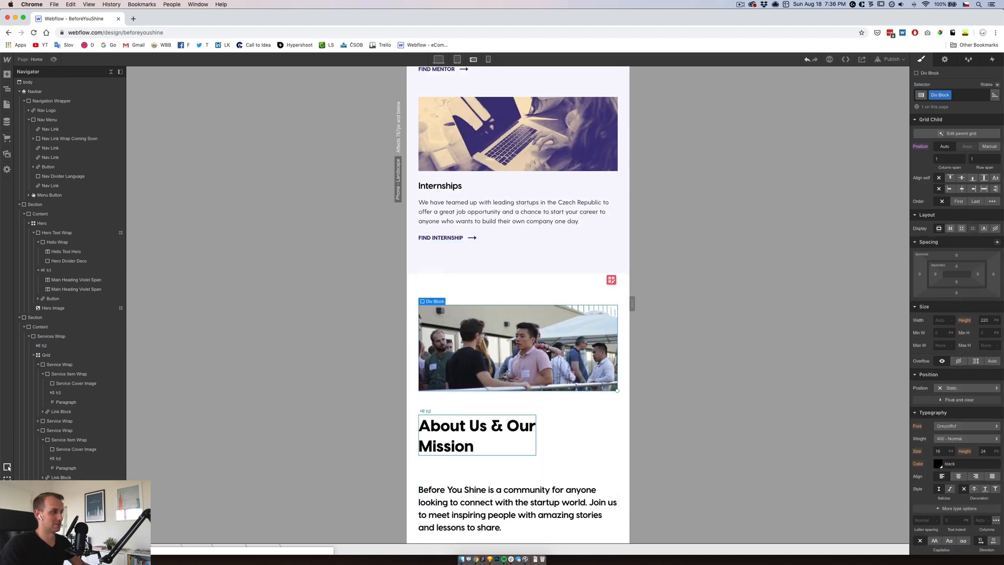
left_click(474, 434)
left_click(961, 134)
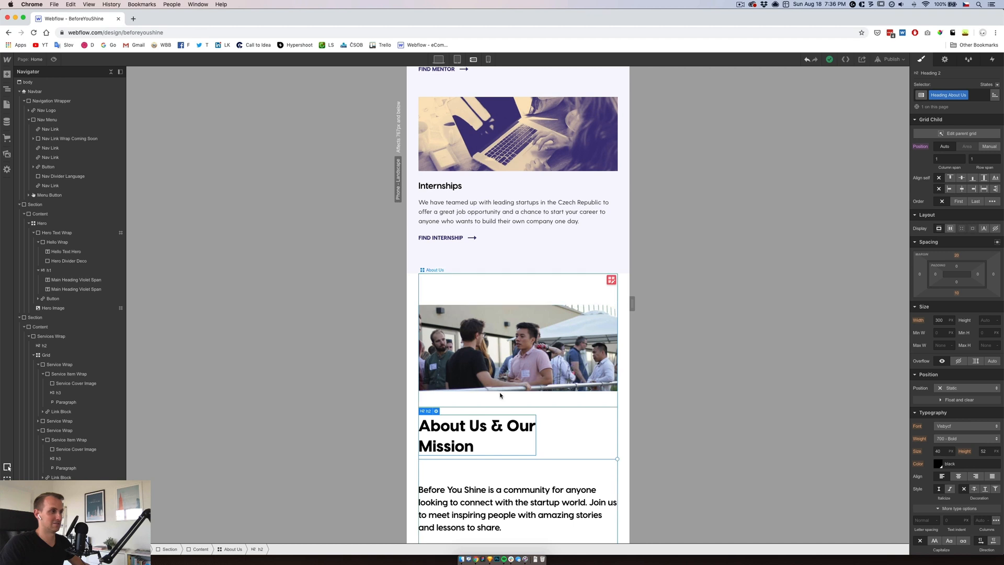
left_click(958, 147)
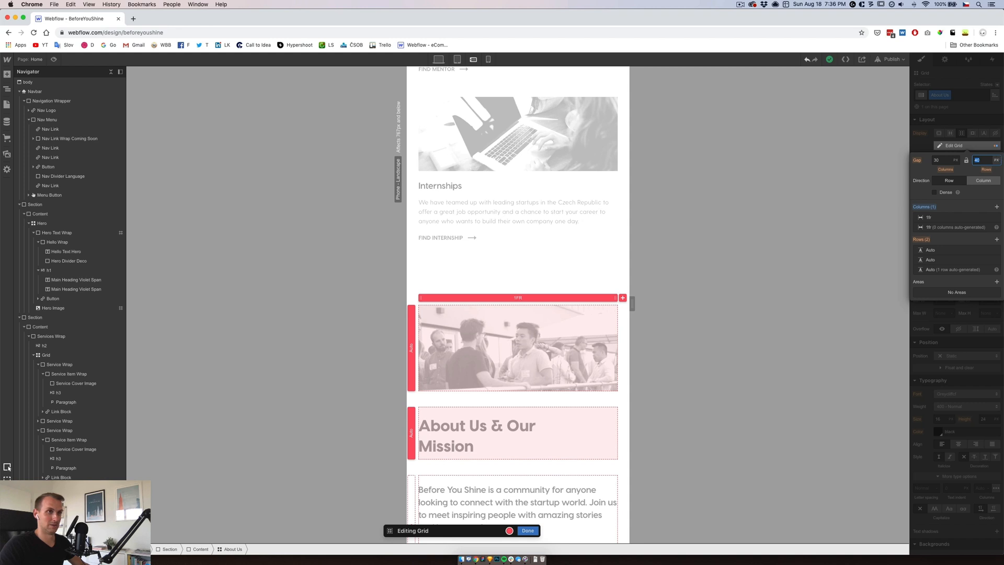
key("Return")
left_click(528, 531)
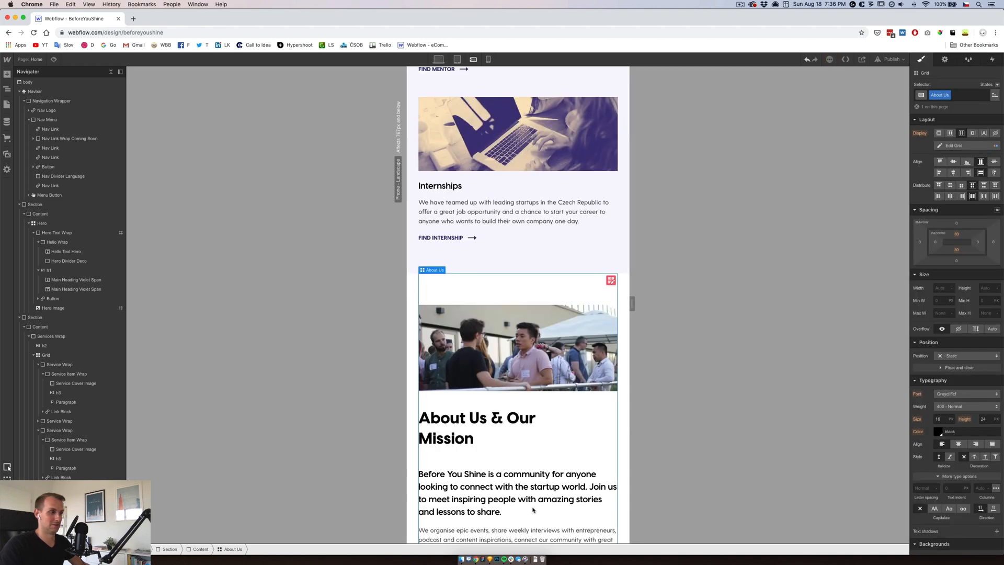
Reduce the top margin of the About Us main paragraph below the heading.
left_click(515, 429)
scroll(517, 366, "down", 4)
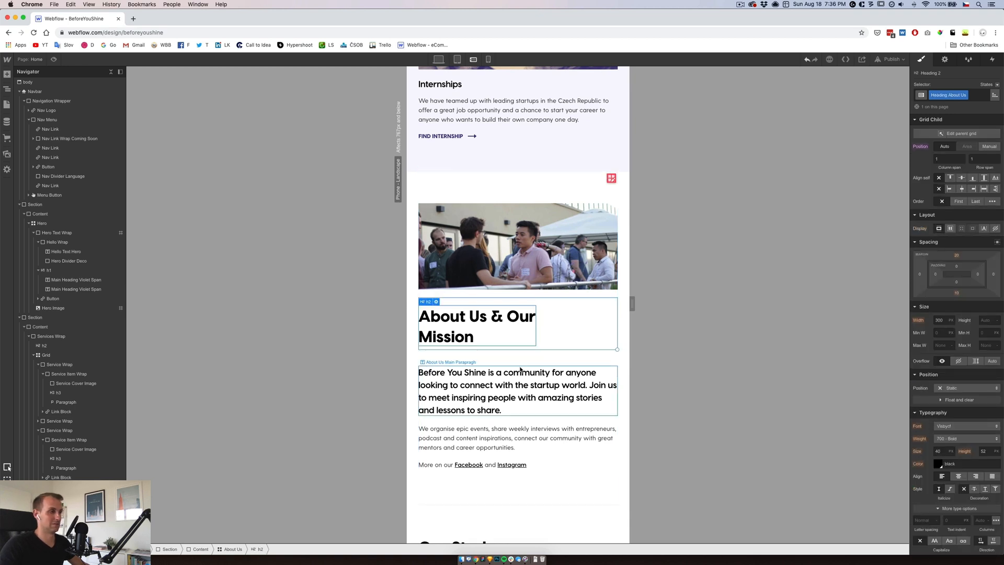
left_click(522, 363)
left_click(558, 386)
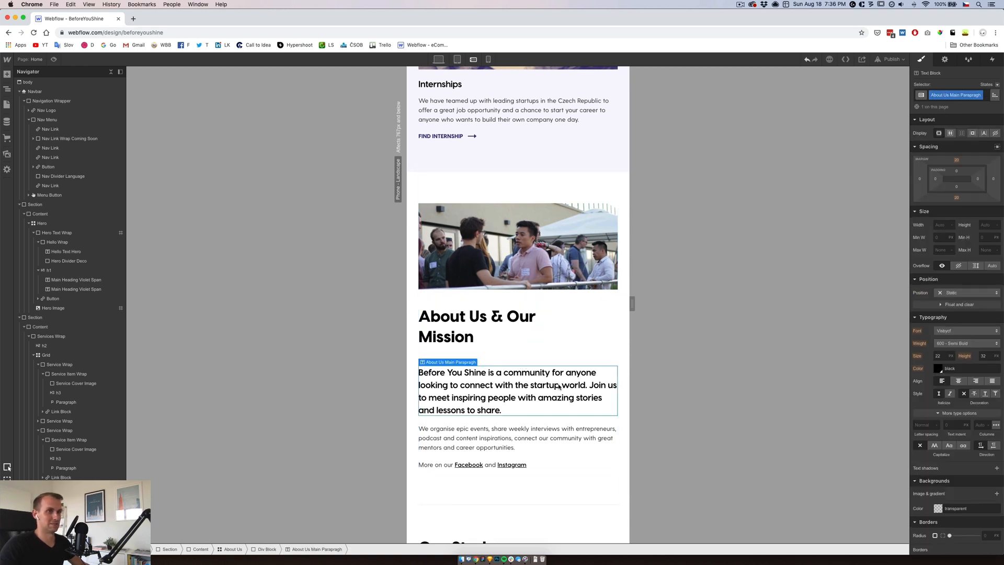
left_click(957, 161)
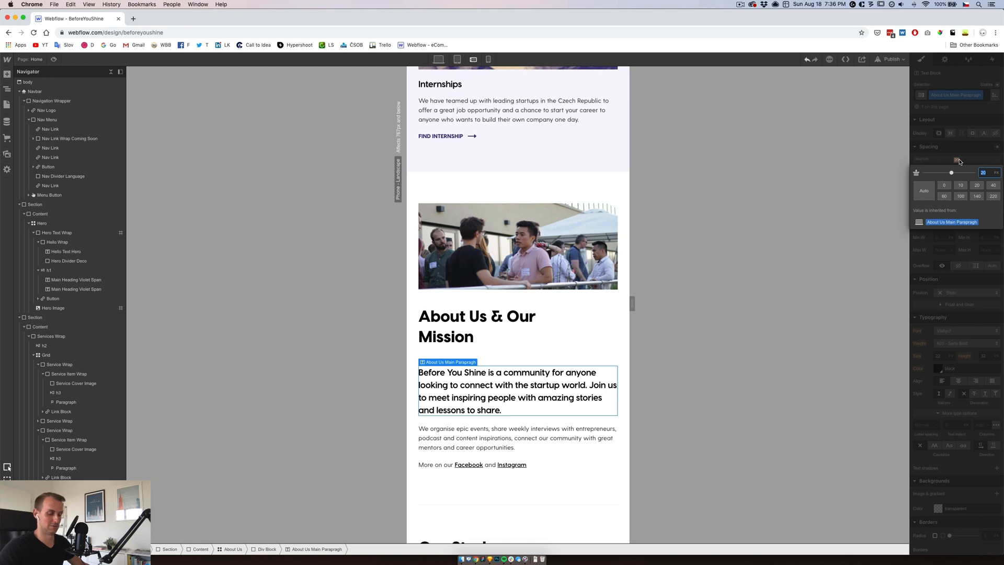
type("5")
key("Return")
Set the About Us heading's width to auto at phone landscape and widen the preview canvas.
left_click(548, 301)
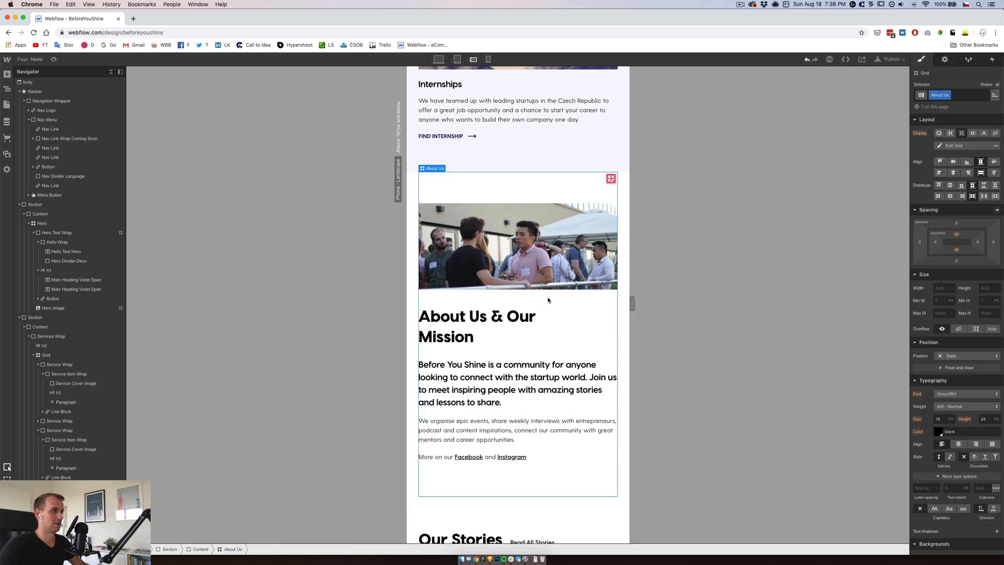
left_click(549, 311)
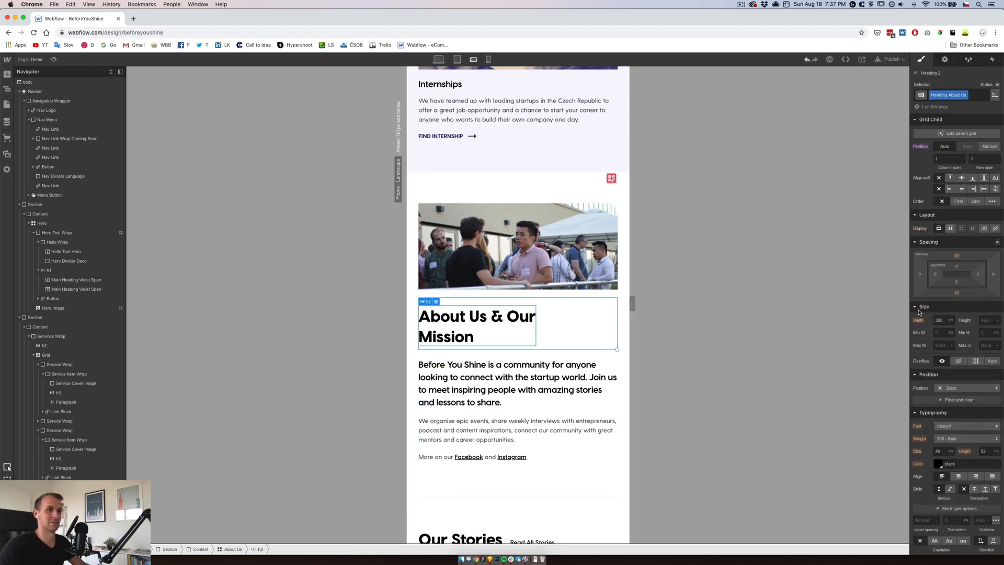
type("a")
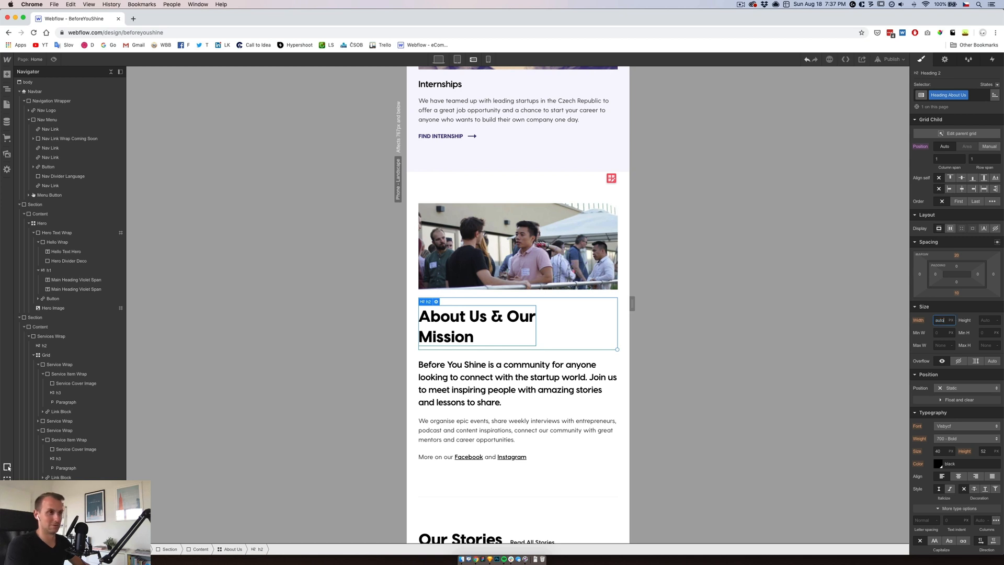
type("uto")
key("Return")
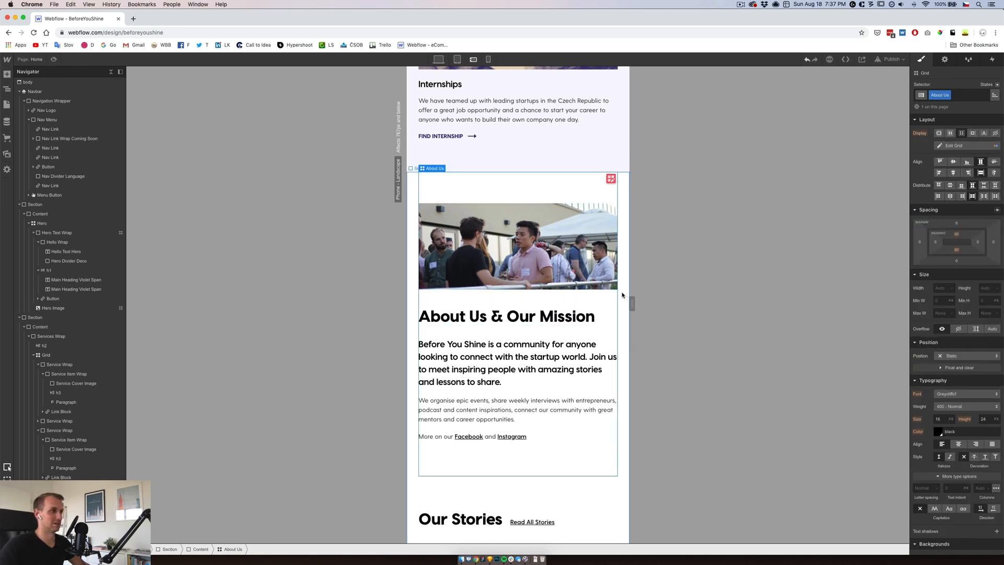
left_click_drag(632, 303, 671, 303)
Stretch the Our Stories collection item to a column span of 2 within the blog post grid.
scroll(544, 340, "down", 5)
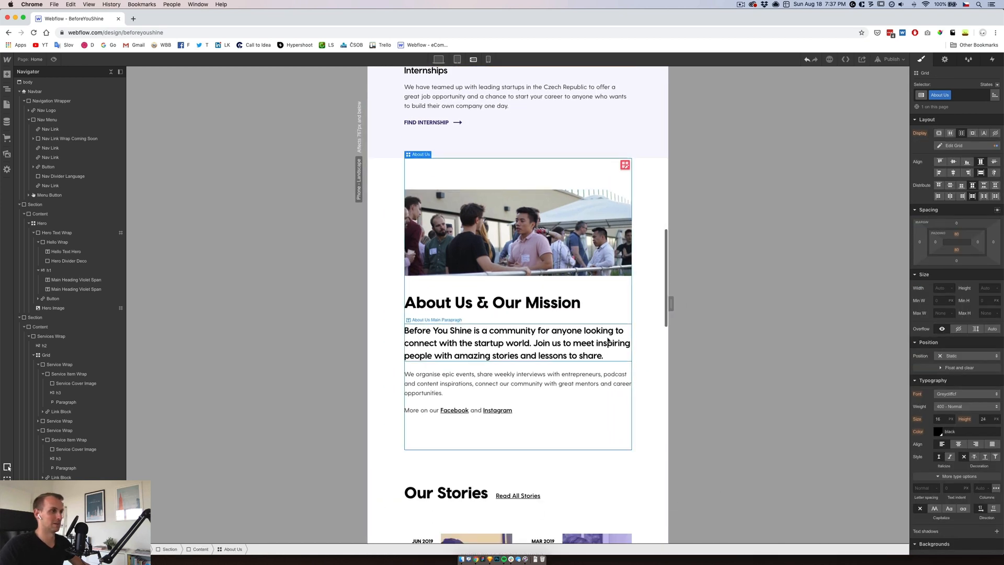
scroll(515, 407, "down", 3)
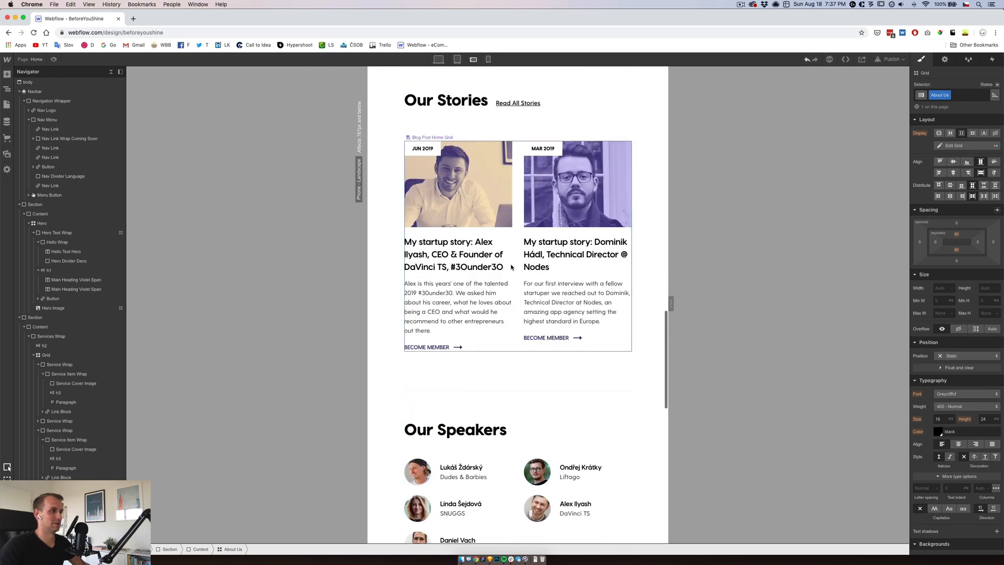
left_click(505, 236)
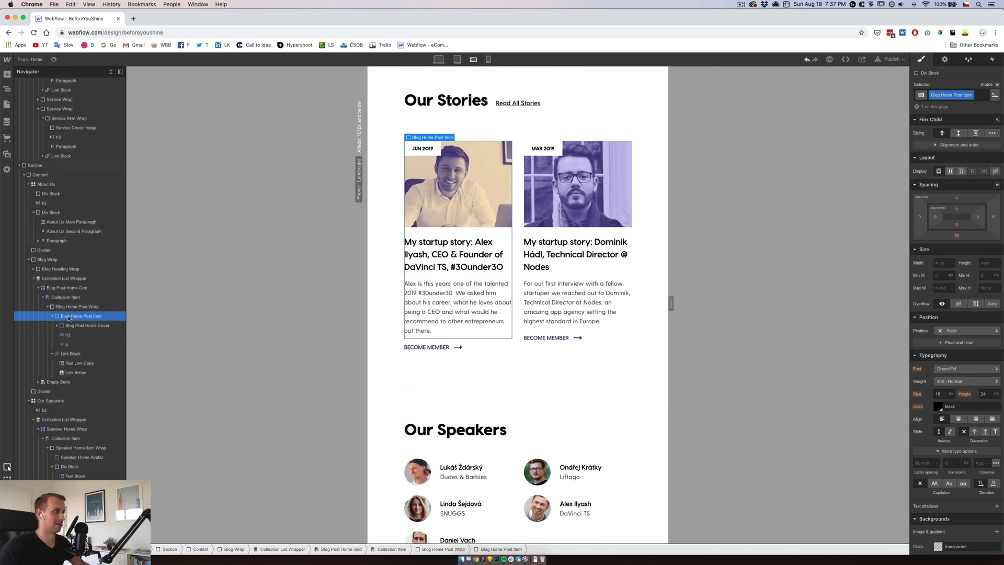
left_click(83, 306)
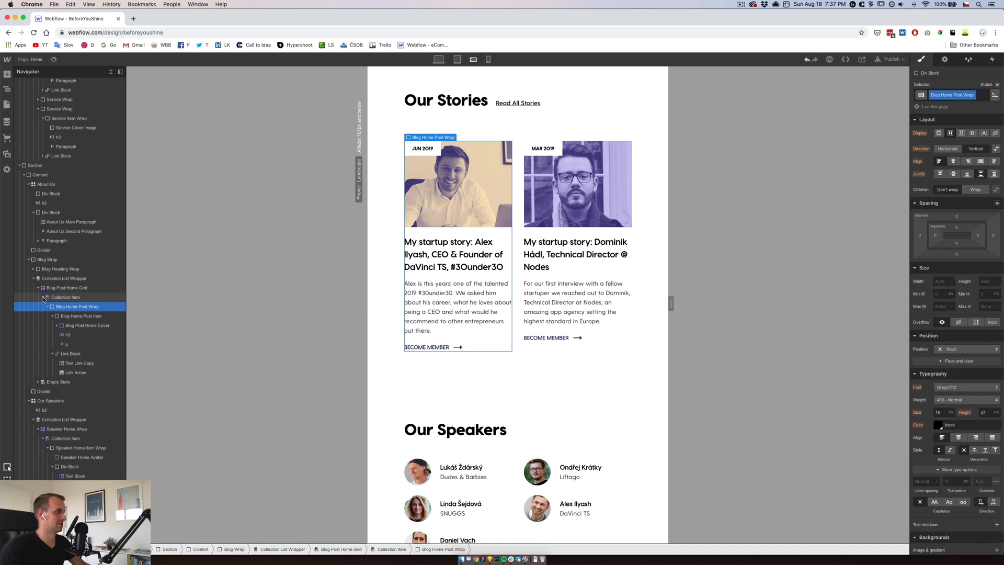
left_click(47, 306)
left_click(62, 297)
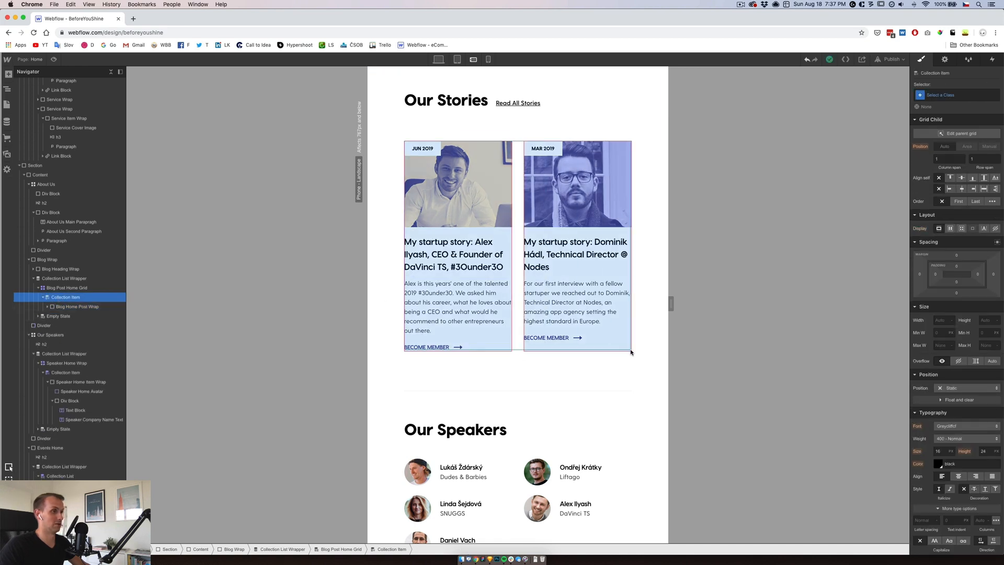
left_click_drag(631, 352, 630, 350)
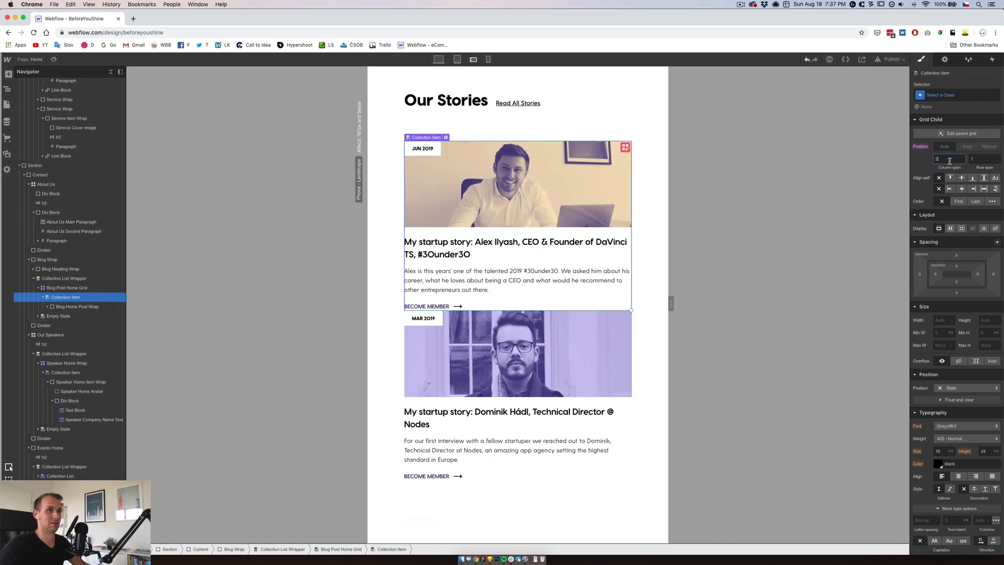
Delete the blog post grid's second column, leaving one 1fr column, and set the collection item's column span to 1.
left_click(957, 135)
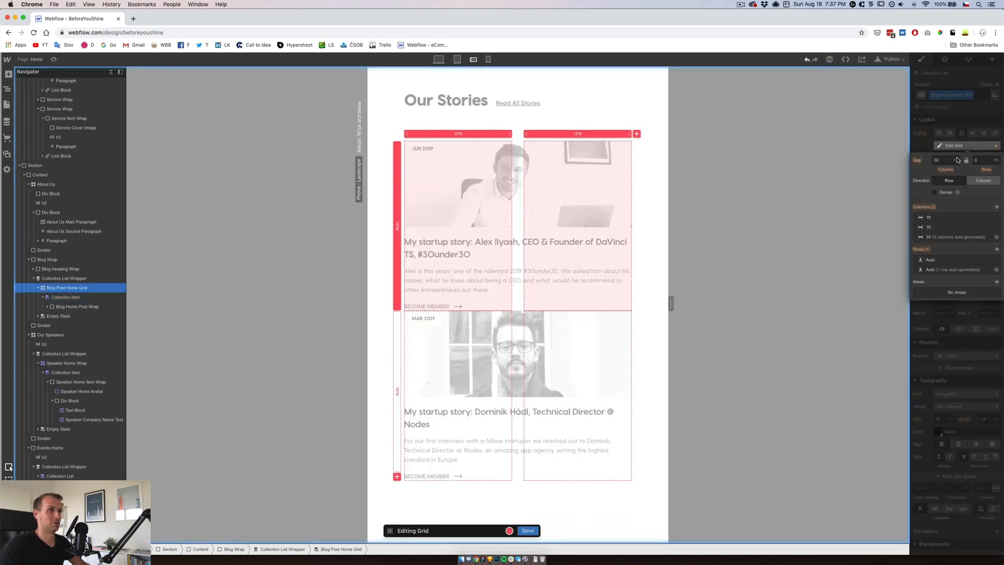
left_click(996, 227)
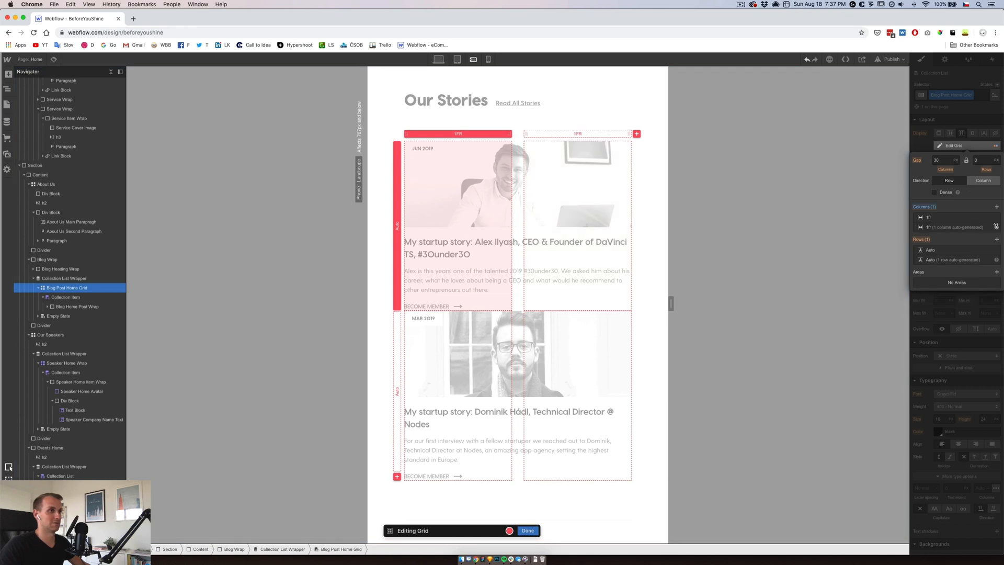
left_click(988, 148)
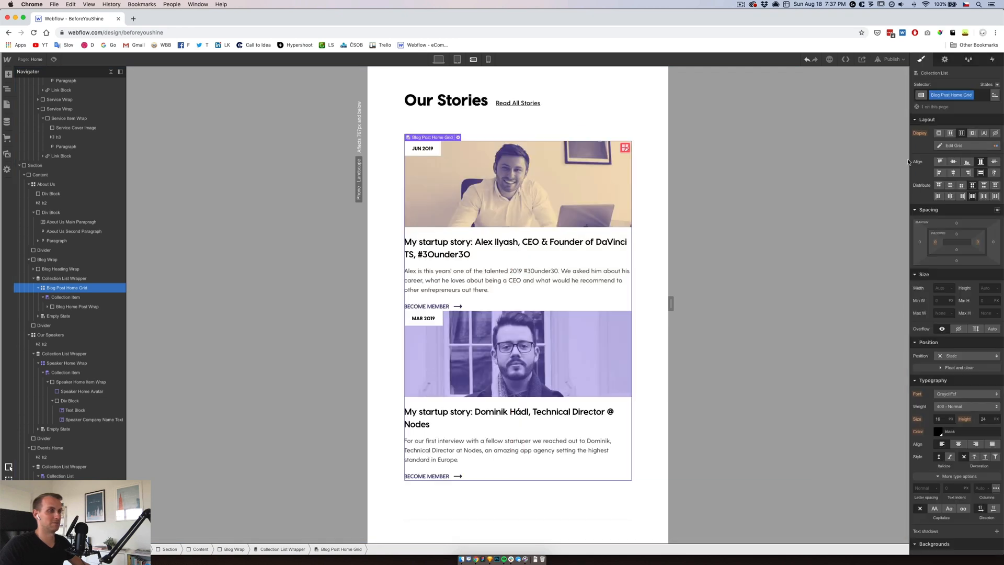
left_click(575, 230)
left_click(73, 309)
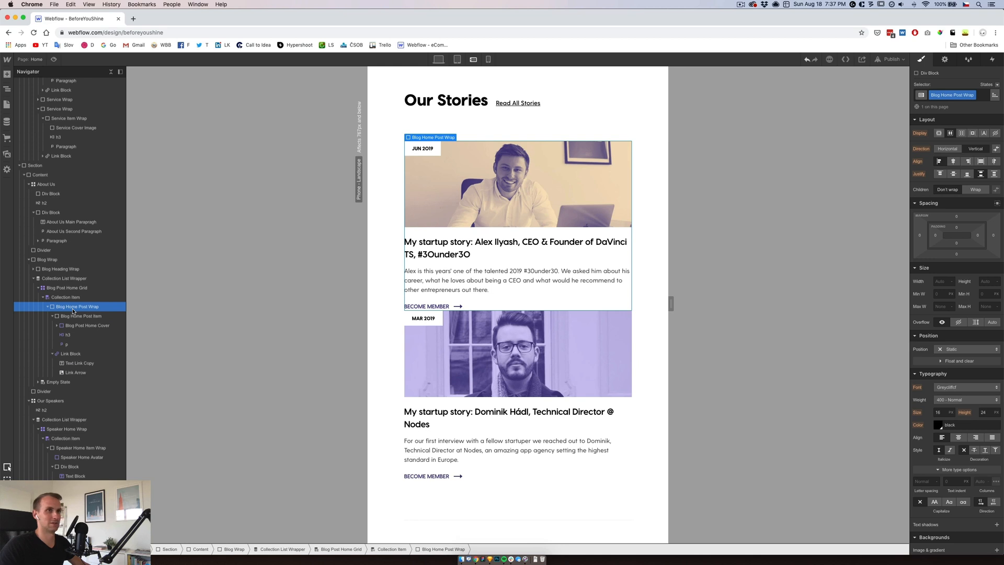
left_click(73, 297)
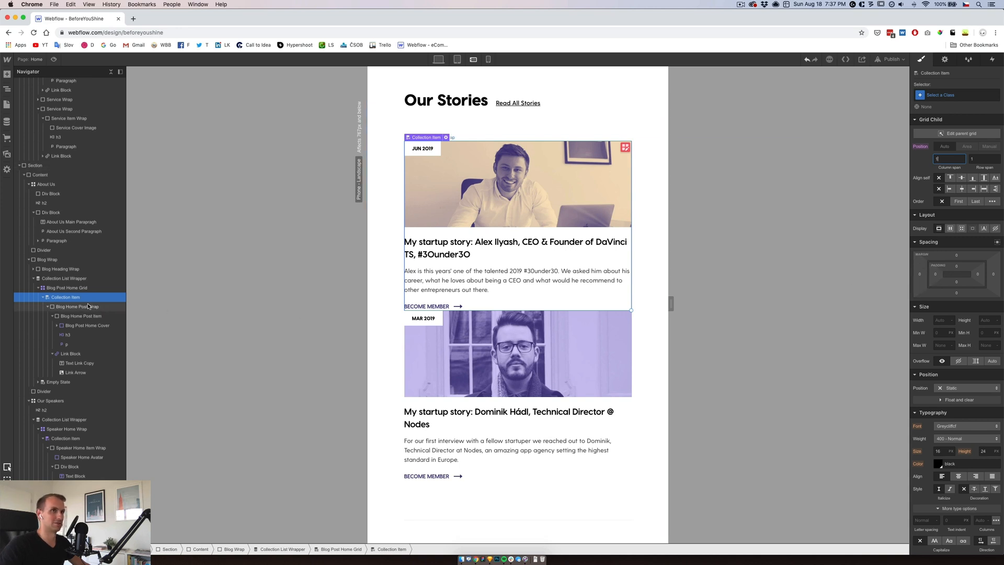
Set the row gap of the Blog Post Home Grid to 60 px at phone landscape.
left_click(78, 288)
left_click(960, 145)
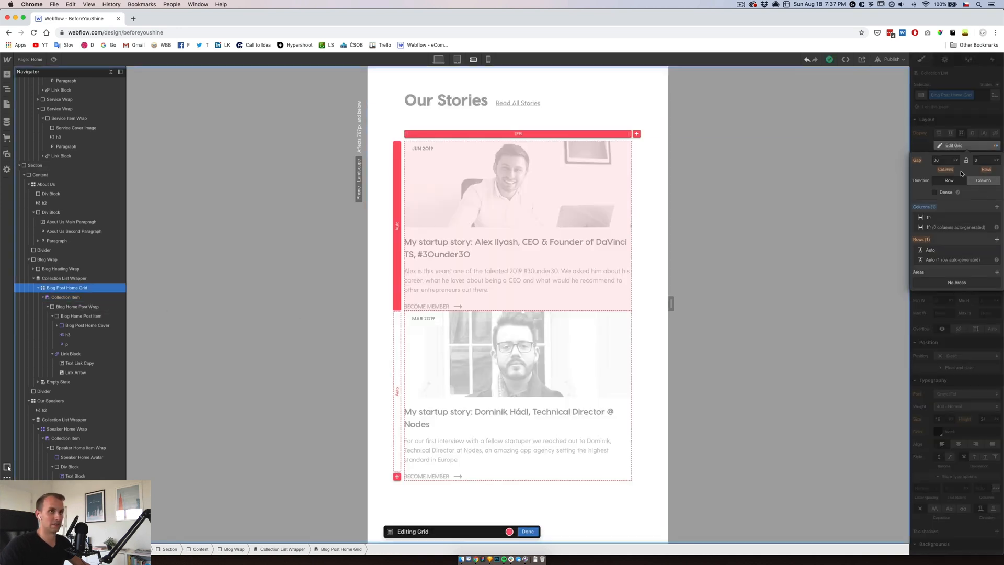
left_click(983, 160)
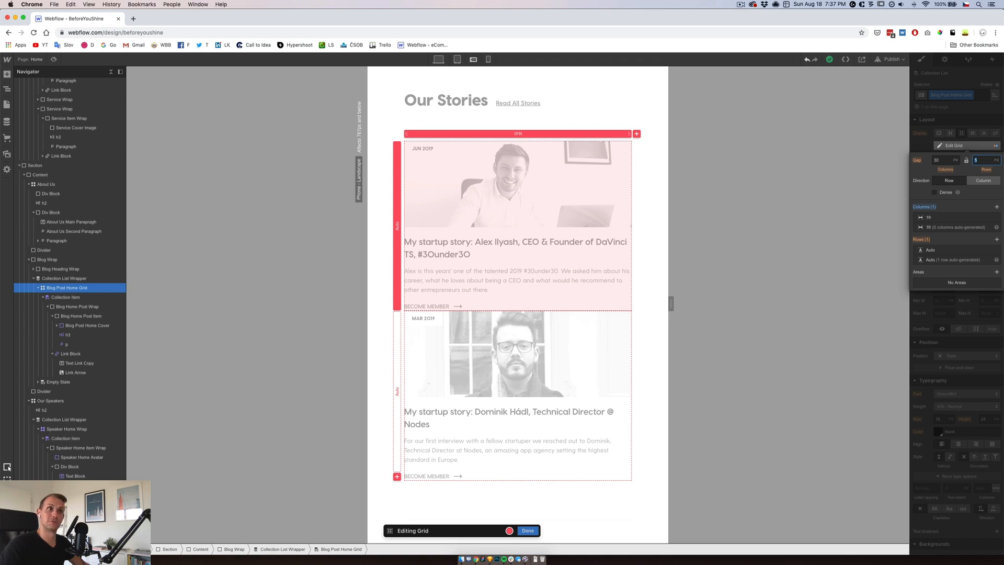
key("Return")
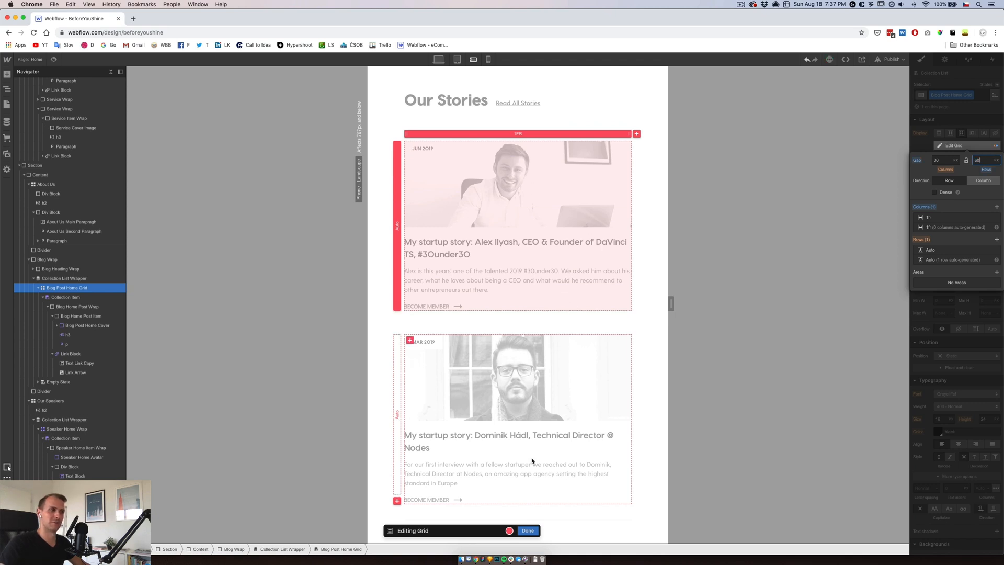
left_click(527, 530)
Compare the row gap settings of the services grid with those of the Our Stories blog post grid.
scroll(523, 287, "up", 10)
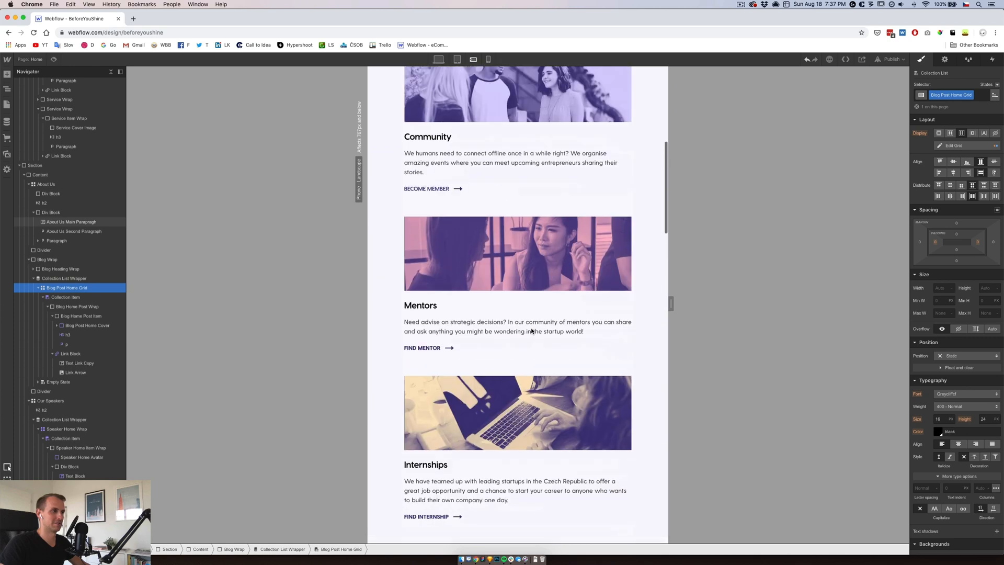
left_click(521, 197)
left_click(960, 146)
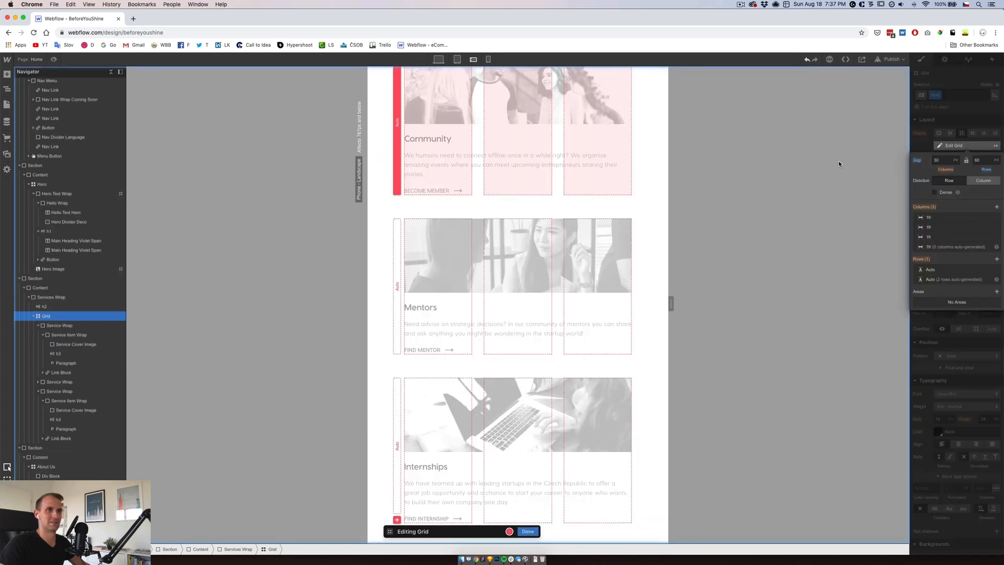
key("Escape")
scroll(541, 319, "down", 15)
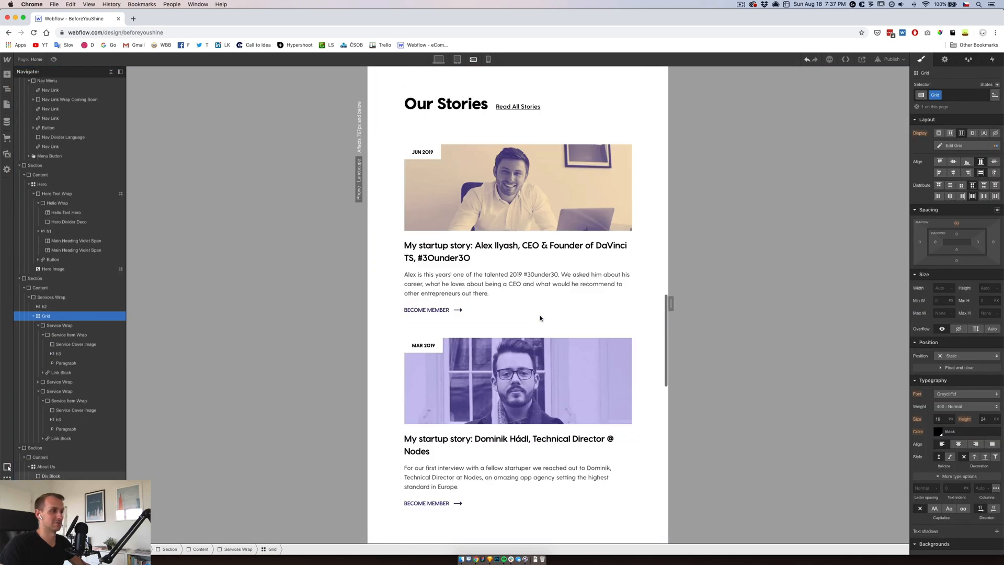
left_click(528, 308)
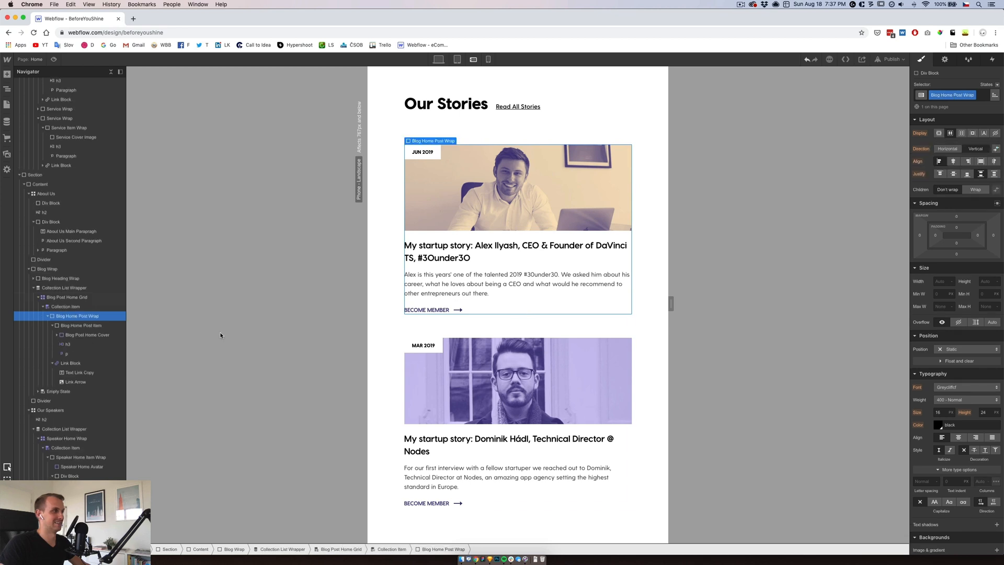
left_click(78, 298)
left_click(973, 144)
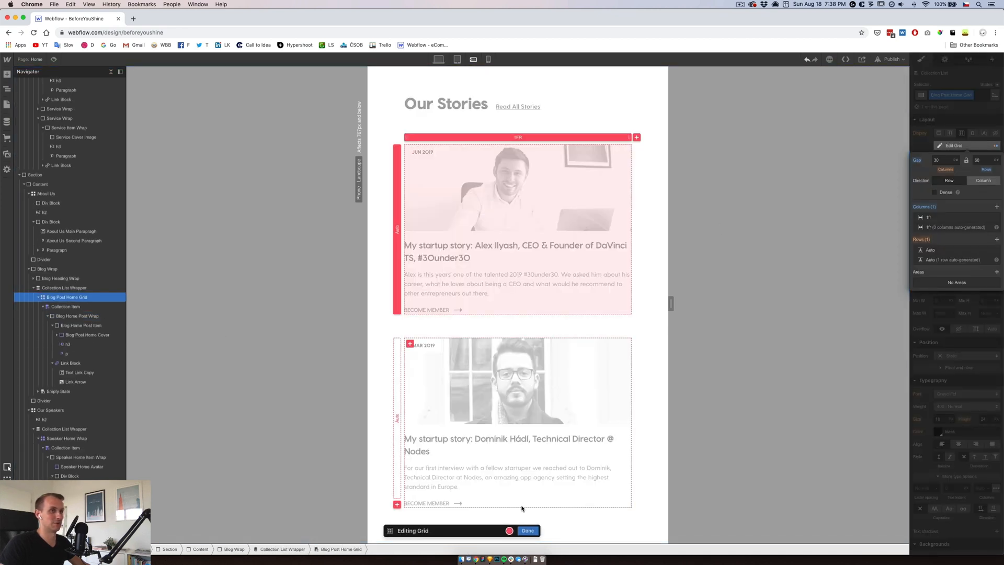
left_click(528, 531)
left_click(641, 408)
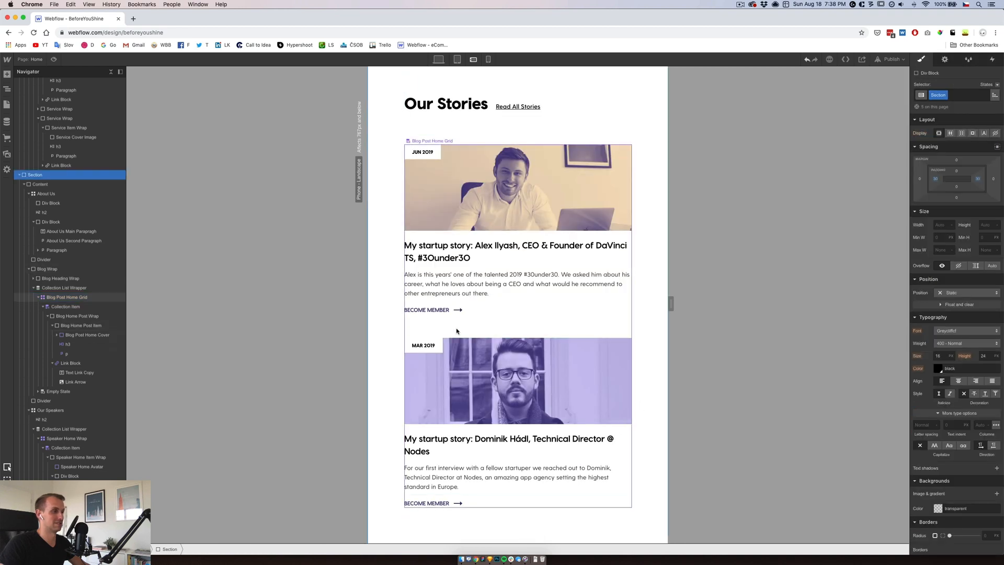
Change the link text under the Our Stories posts to "Read article" at the desktop breakpoint.
left_click(453, 310)
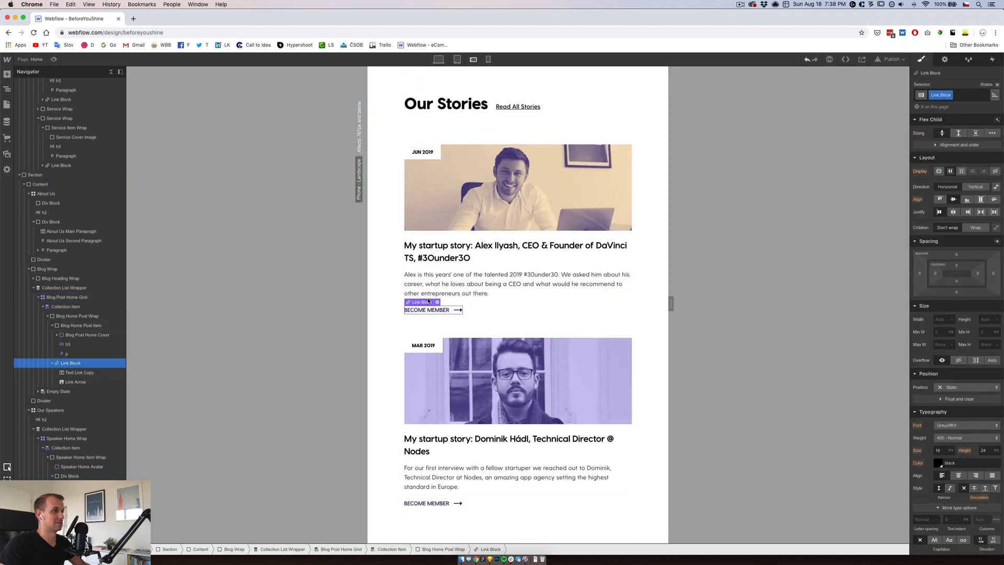
left_click(438, 60)
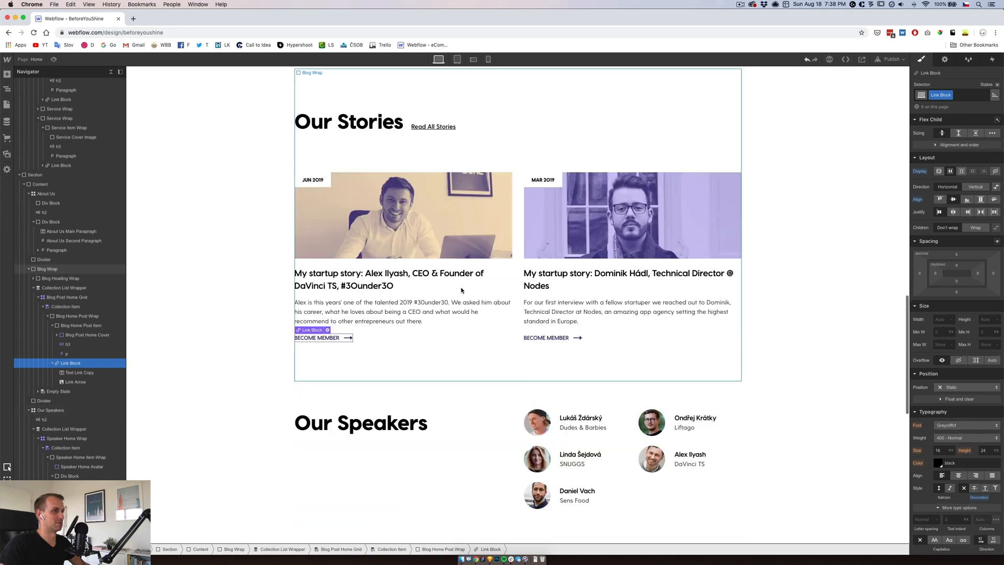
left_click(333, 339)
double_click(333, 339)
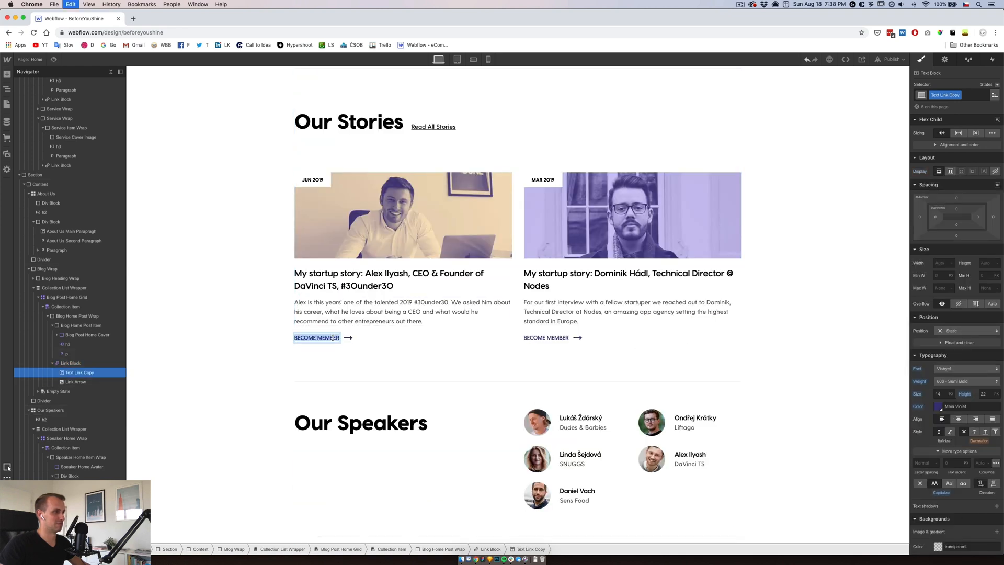
type("v")
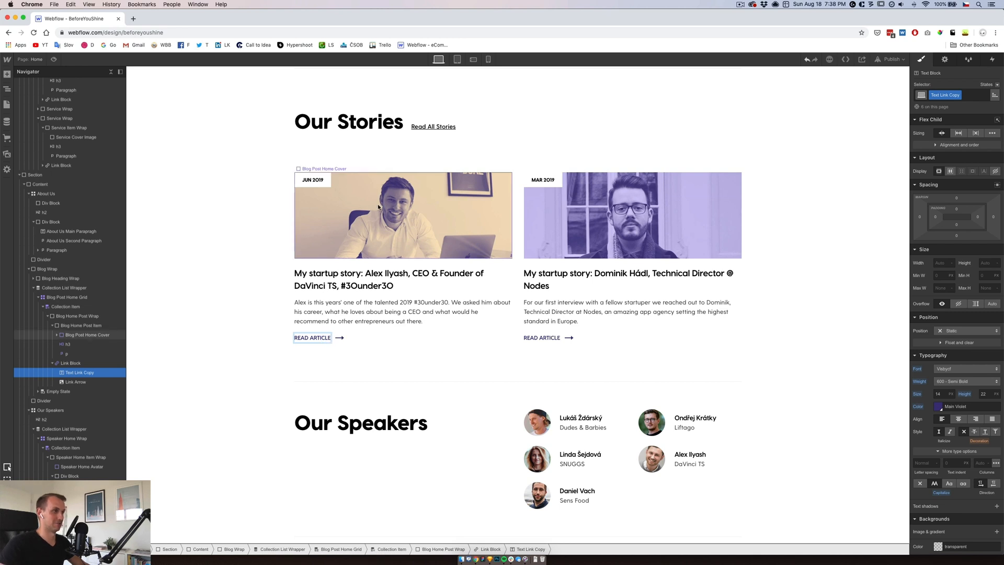
Resize the first Our Stories collection item to span one column and one row at the tablet breakpoint.
left_click(457, 60)
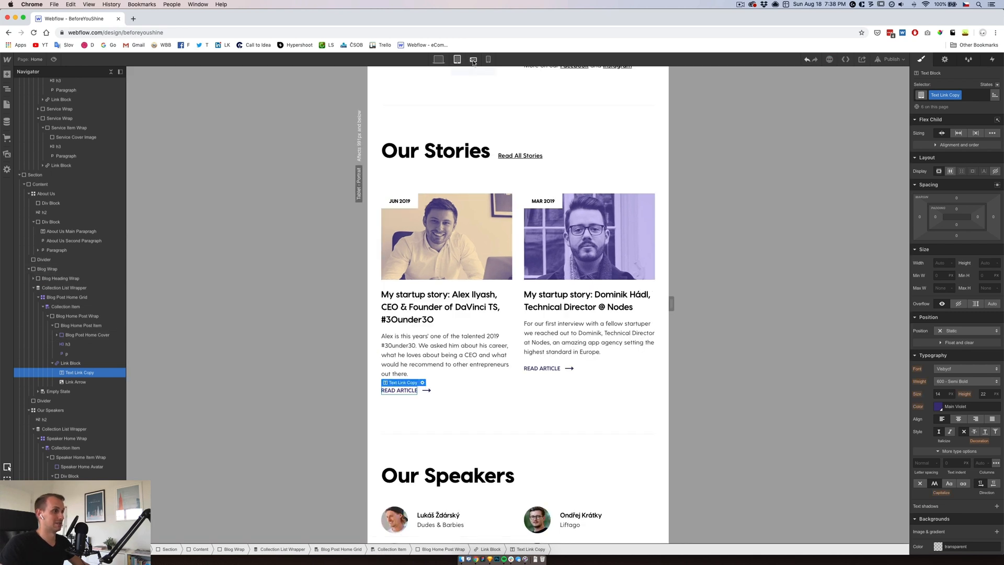
left_click(473, 60)
left_click(458, 60)
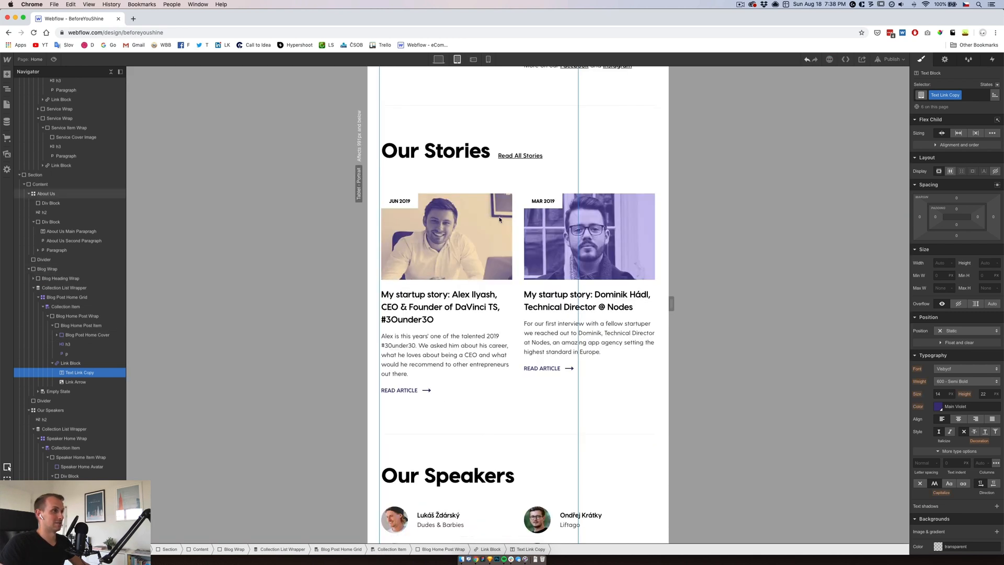
left_click(492, 285)
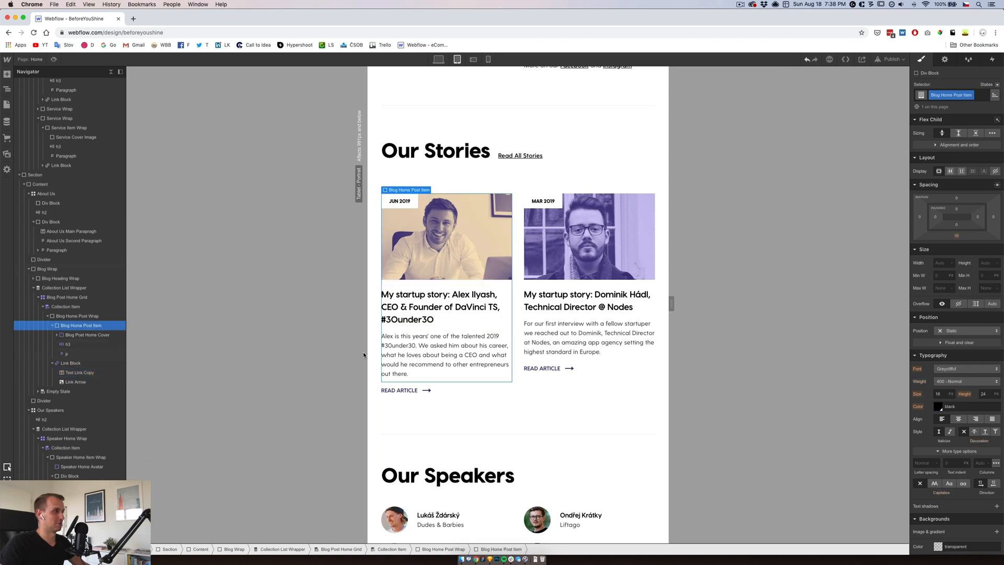
left_click(66, 299)
left_click(61, 308)
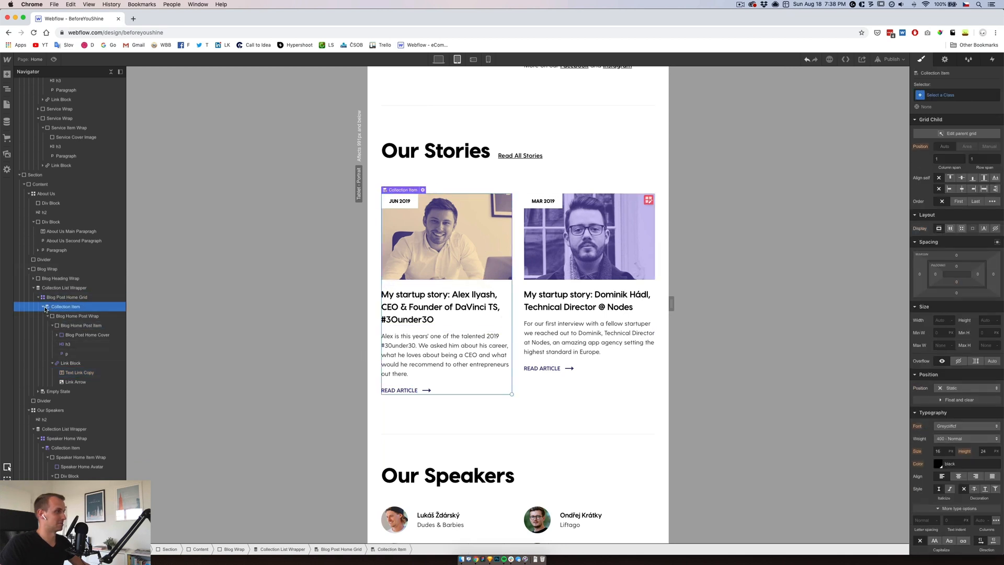
left_click(43, 307)
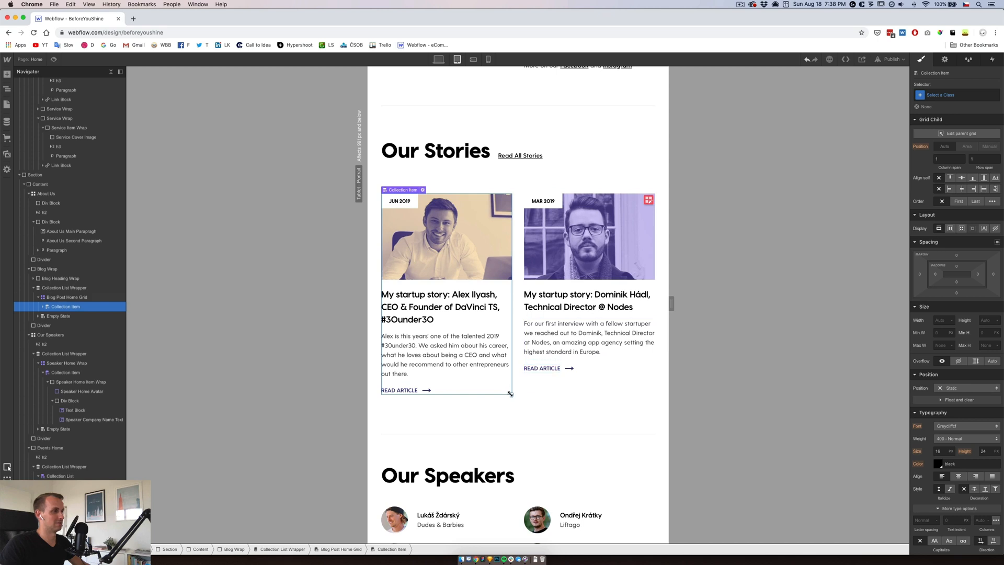
mouse_move(511, 394)
left_mouse_down()
mouse_move(652, 396)
mouse_move(515, 396)
left_mouse_up()
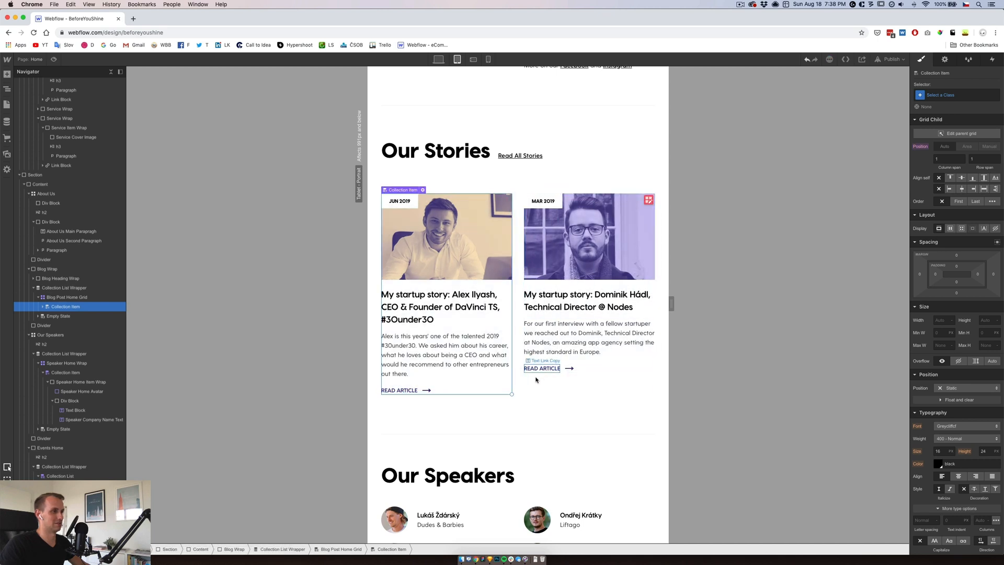
Reduce the Blog Post Home Grid to a single 1fr column with a 60 px row gap at the tablet breakpoint.
left_click(67, 298)
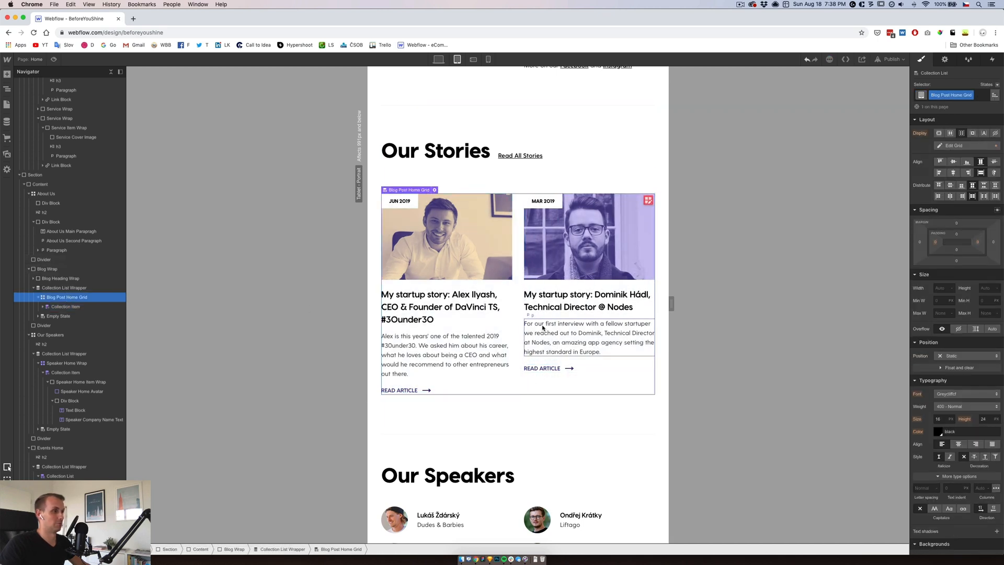
left_click(985, 146)
left_click(996, 228)
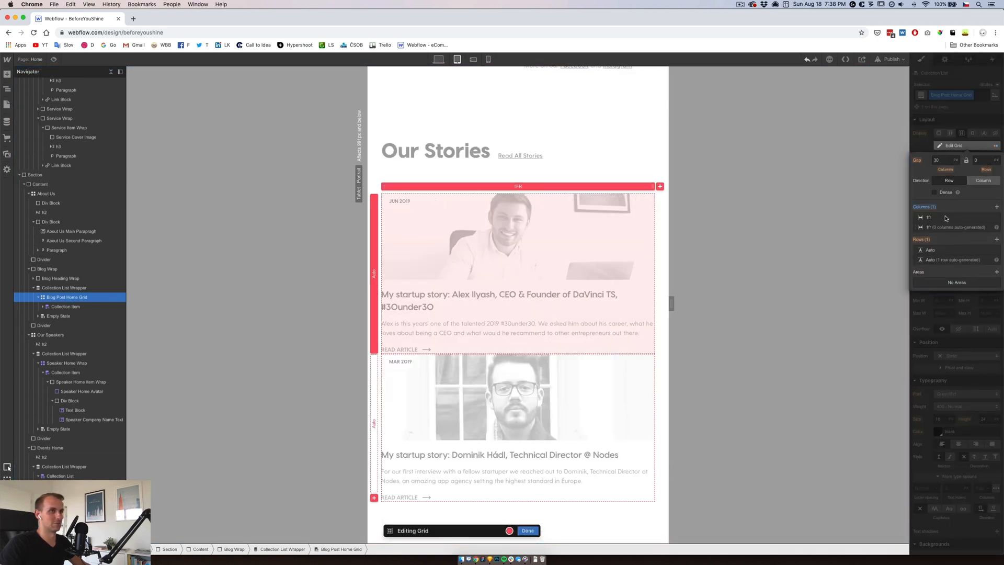
key("Return")
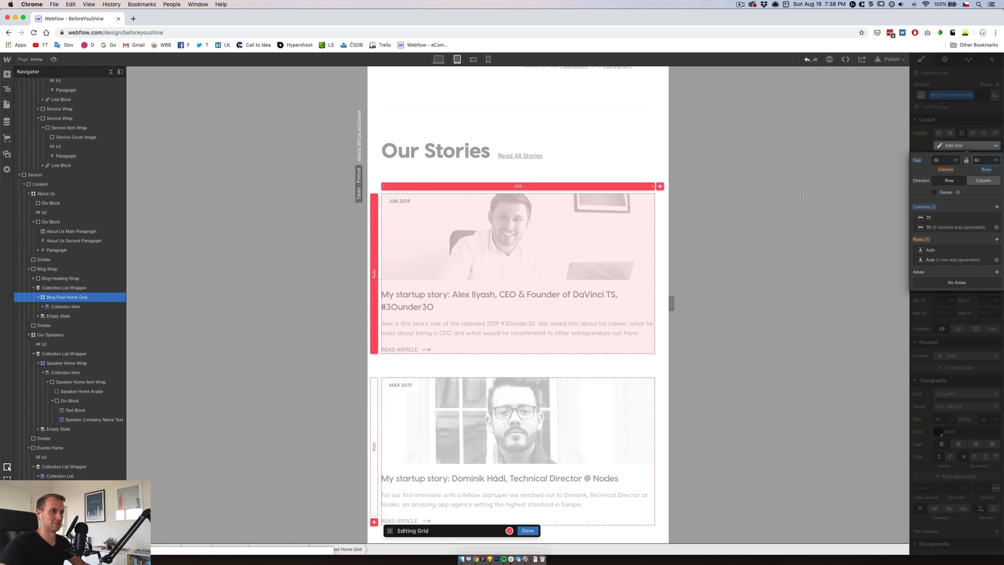
left_click(474, 60)
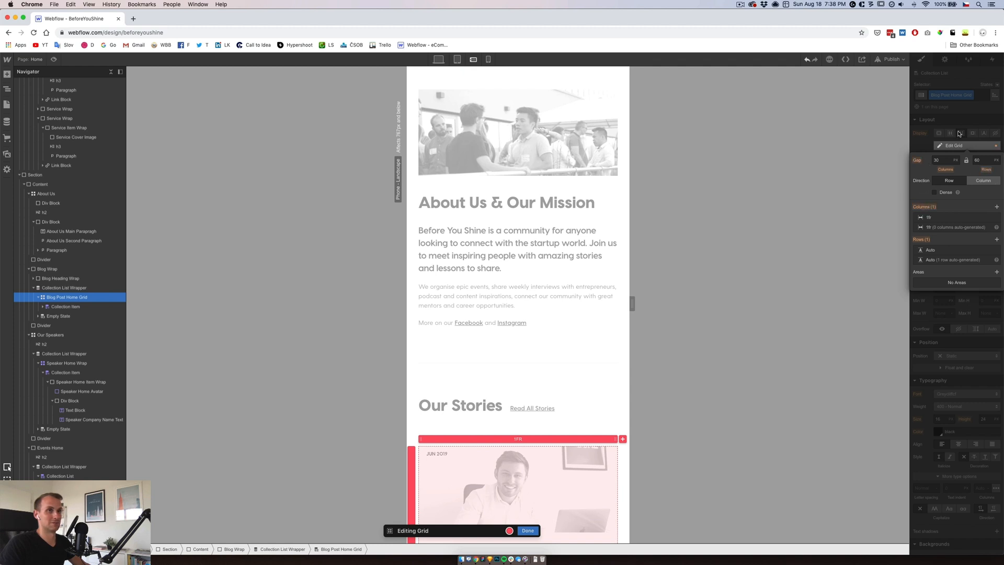
key("Escape")
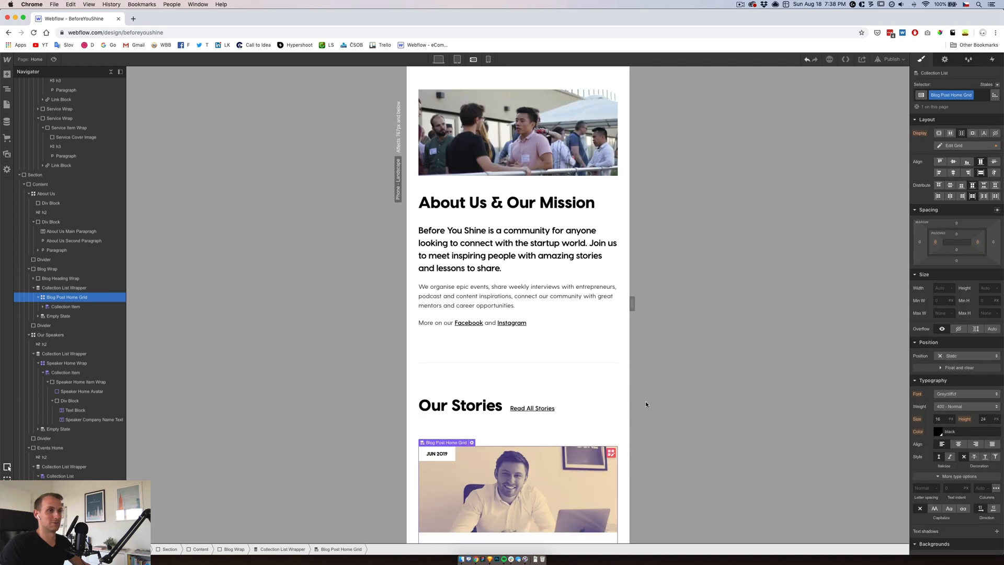
left_click(461, 60)
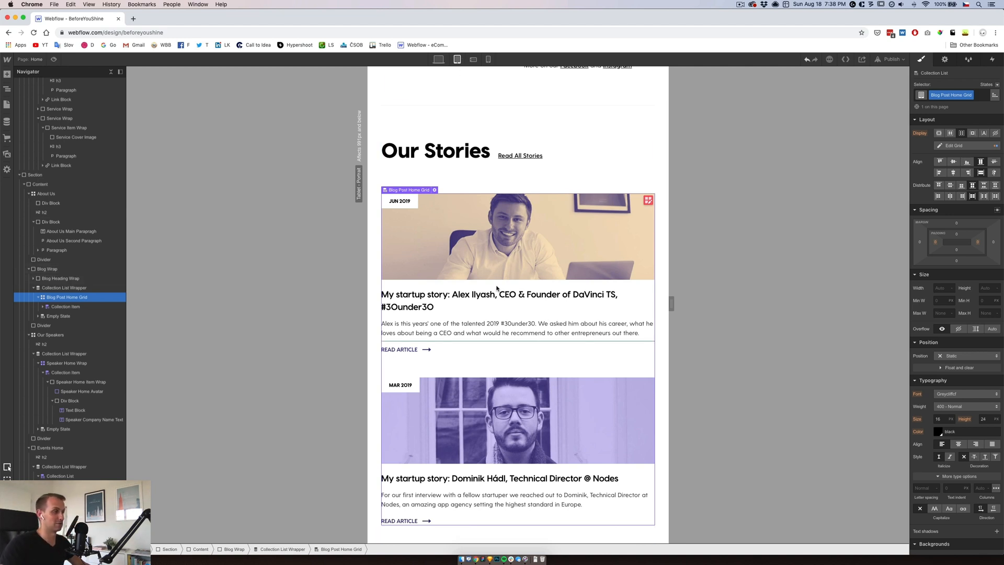
left_click(474, 348)
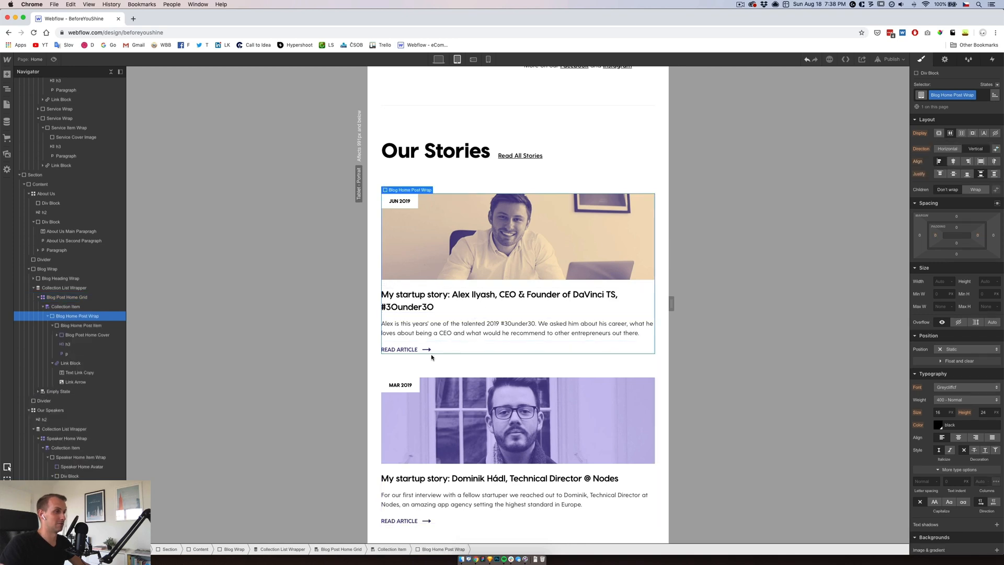
left_click(377, 358)
Assign the class name "Services Grid" to the grid under the "All the fun we provide" heading.
scroll(382, 358, "up", 1)
scroll(381, 358, "up", 15)
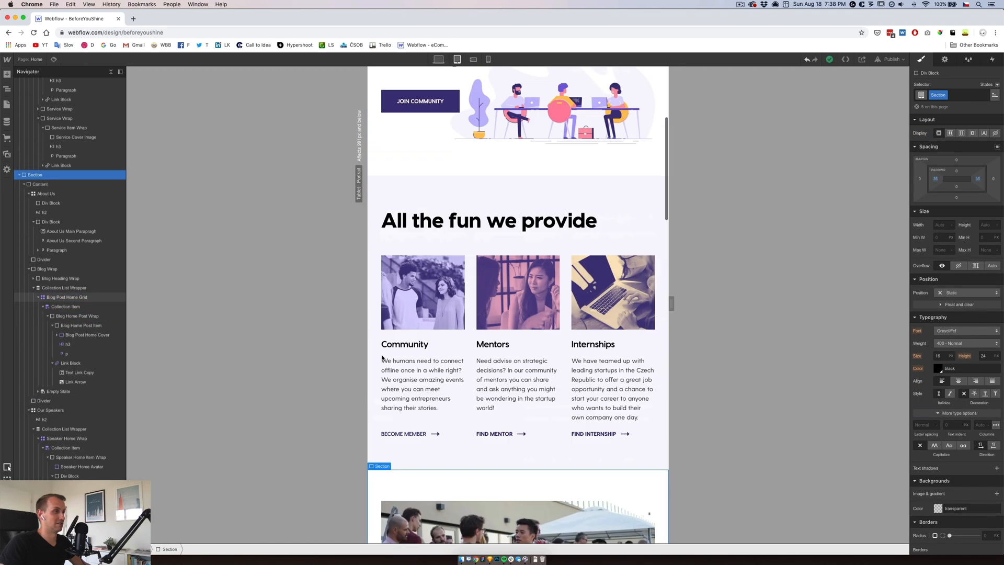
left_click(470, 342)
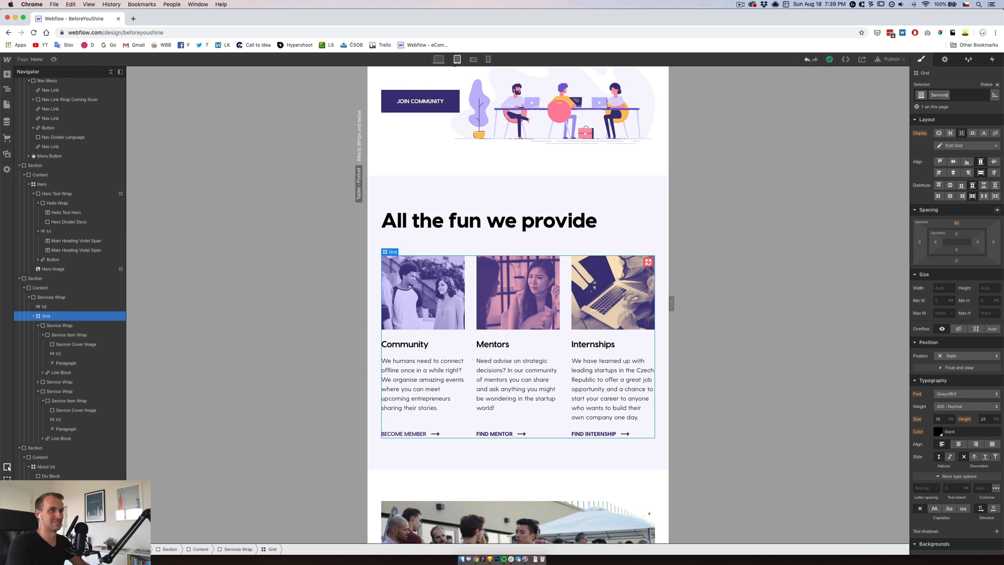
key("Return")
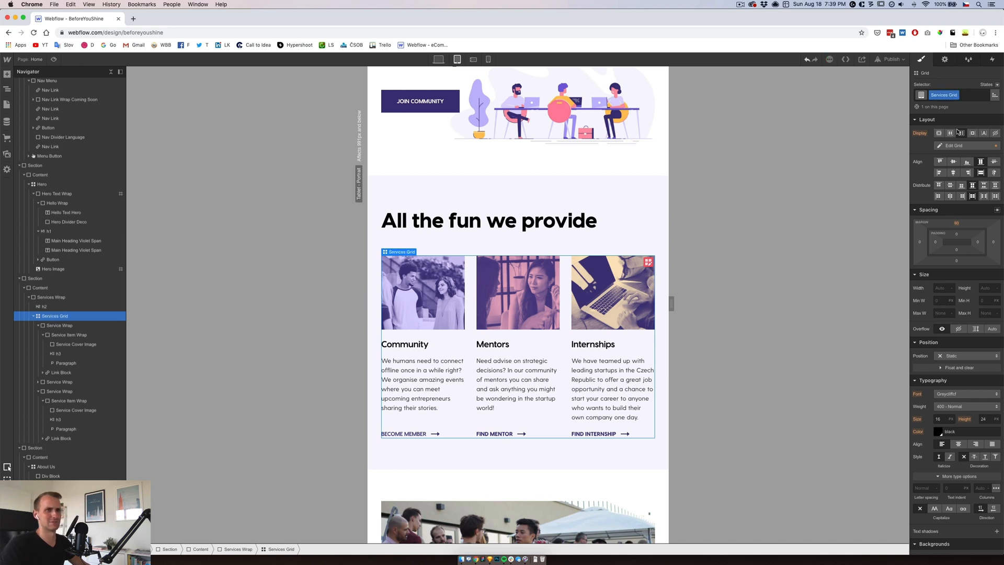
Reduce the Services Grid to a single 1fr column and set its row gap to 60 px at tablet.
left_click(962, 146)
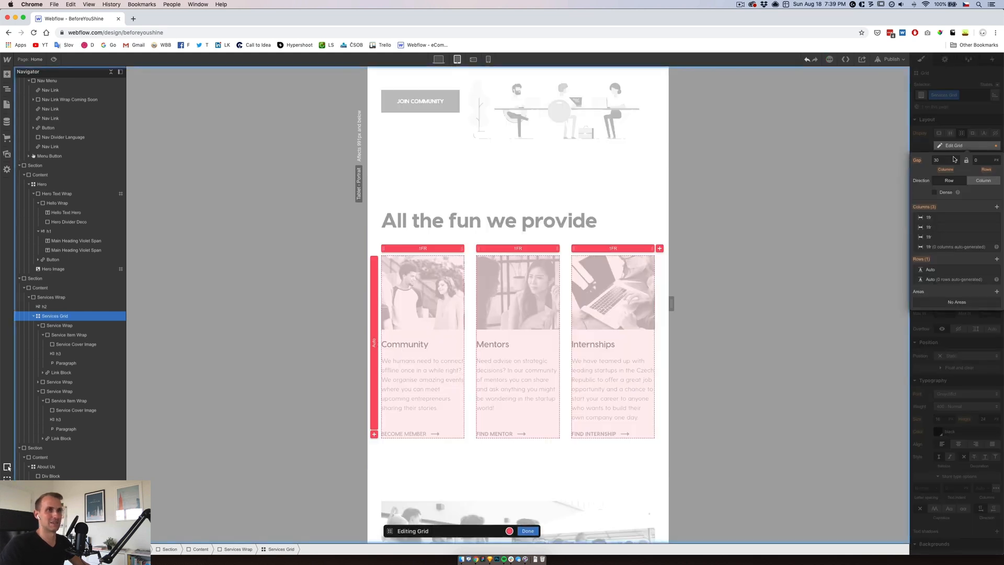
left_click(996, 237)
left_click(997, 218)
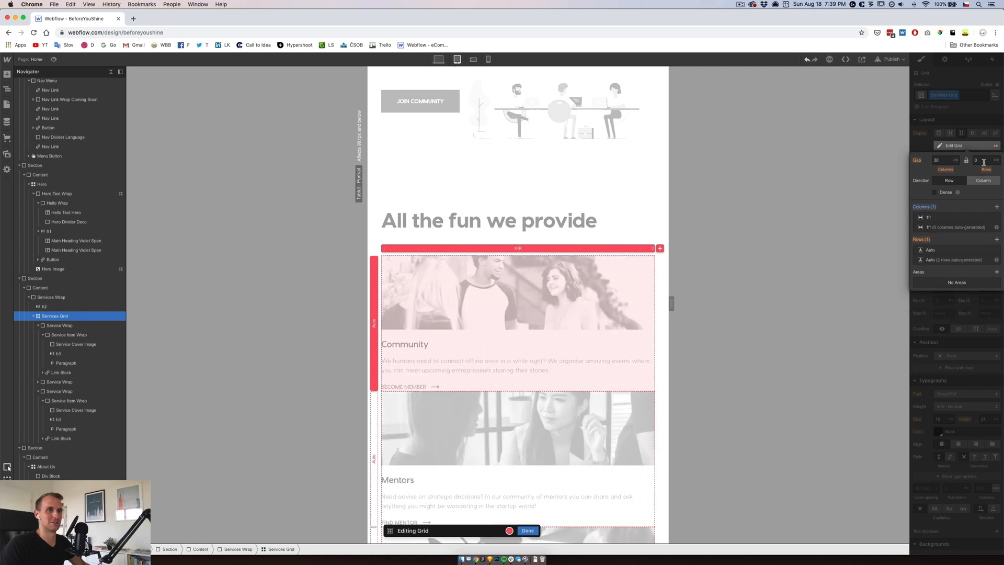
key("Return")
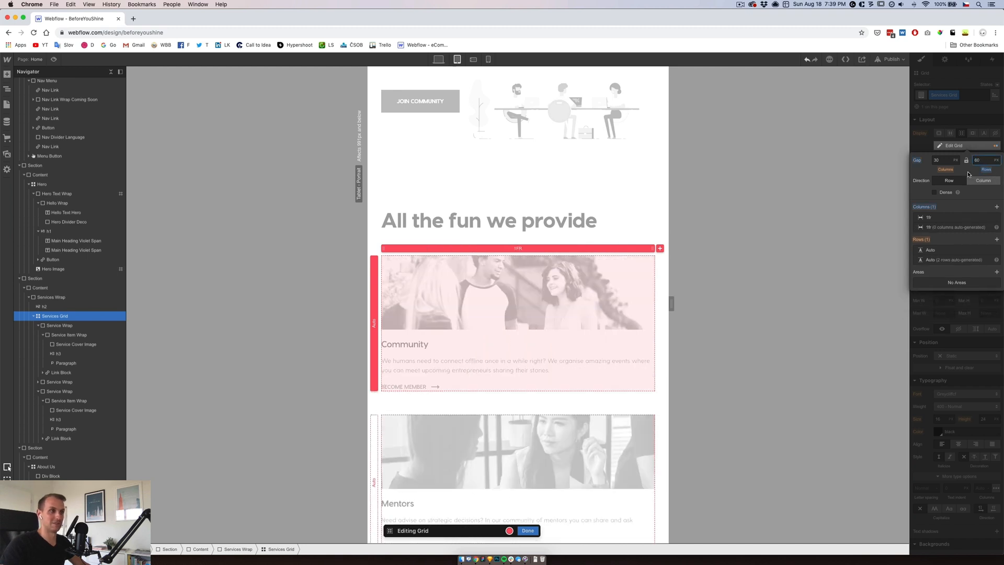
left_click(527, 534)
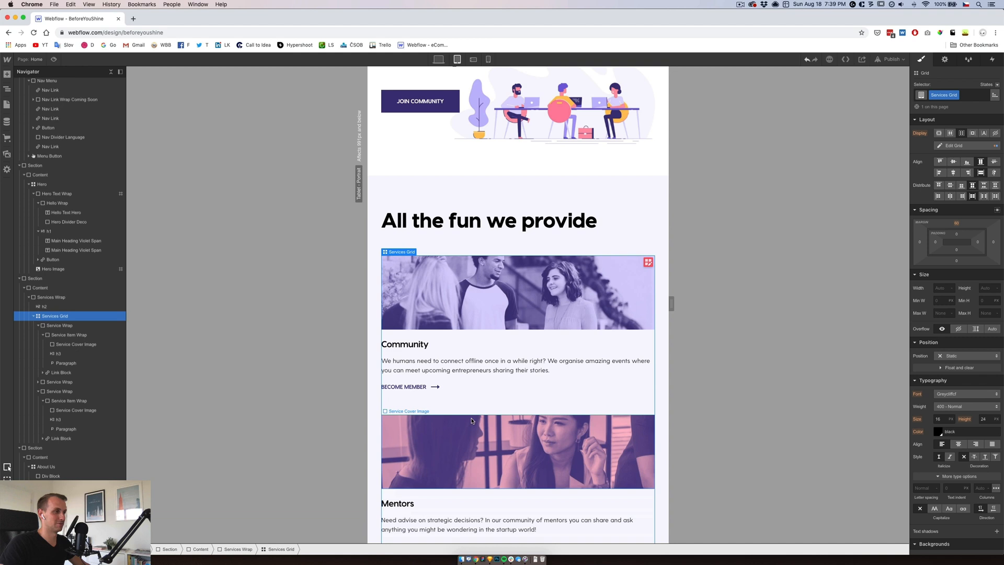
Collapse the expanded Service Wrap elements inside the Services Grid in the element tree.
left_click(454, 337)
left_click(62, 316)
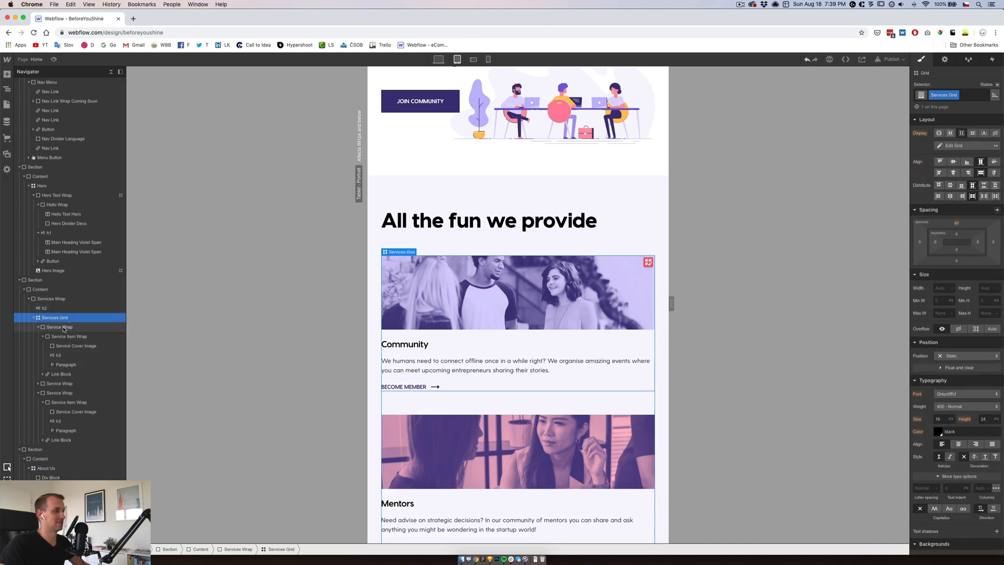
left_click(58, 327)
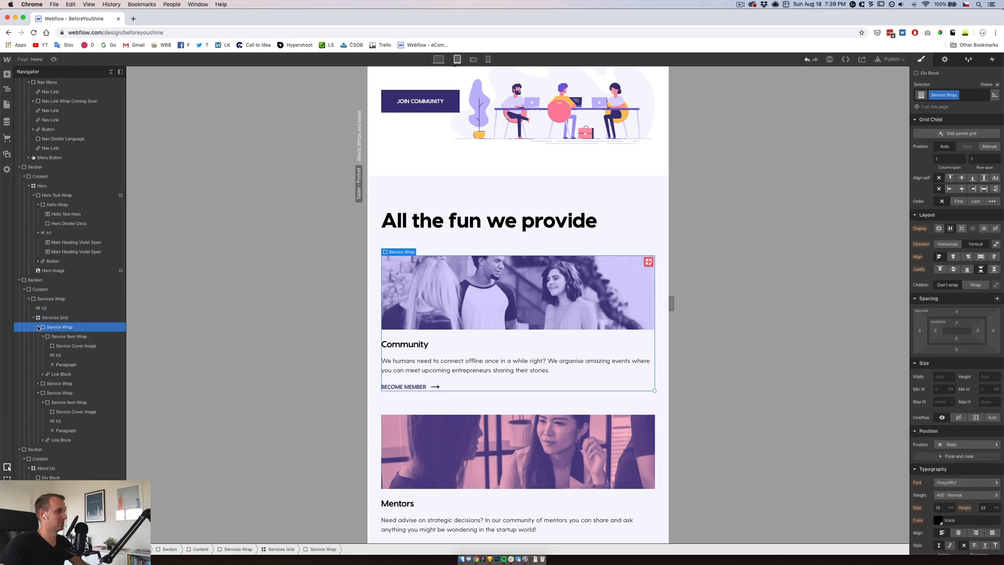
left_click(38, 327)
left_click(38, 347)
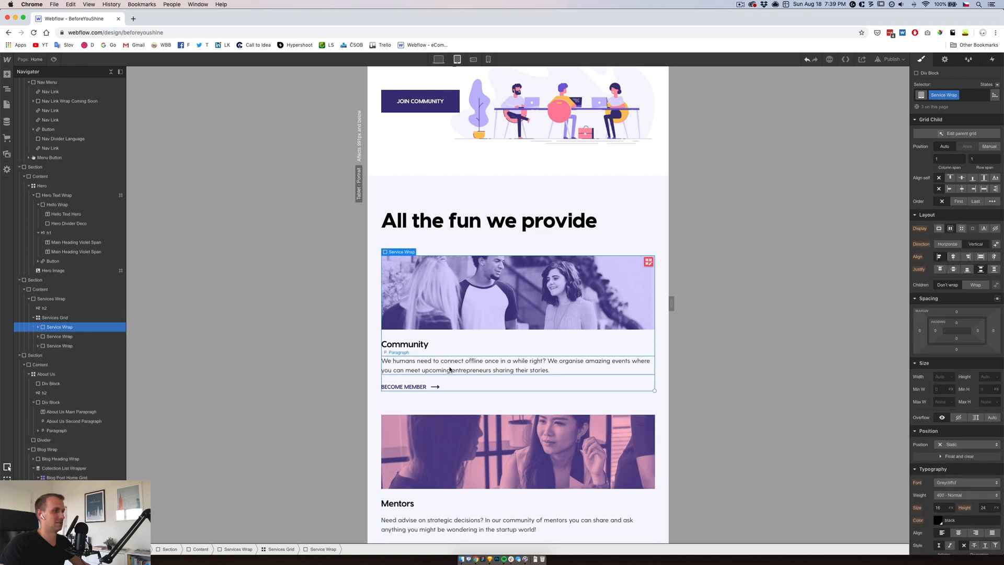
Widen the tablet preview and set the Service Cover Image height to 220 px.
scroll(497, 410, "down", 6)
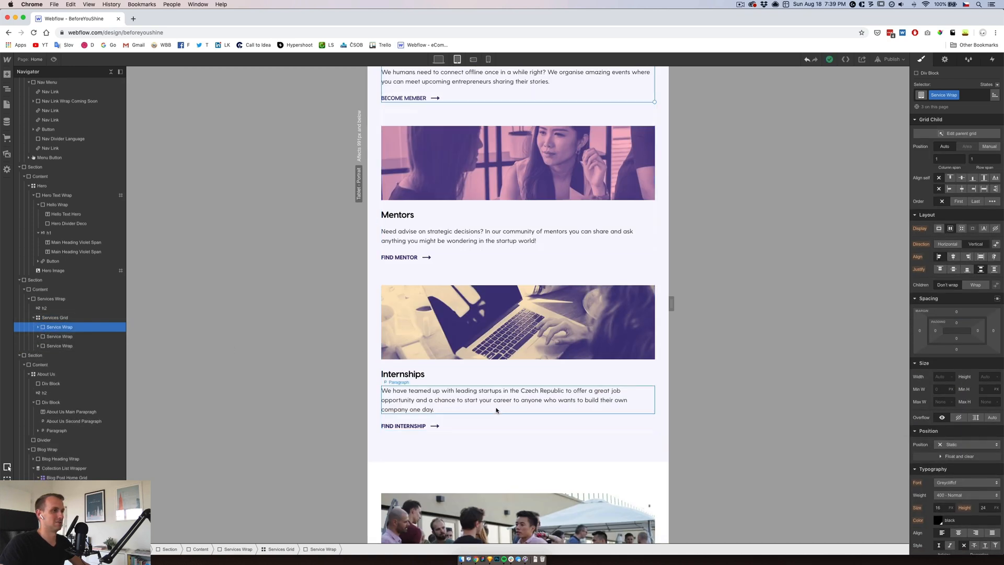
left_click_drag(672, 304, 715, 303)
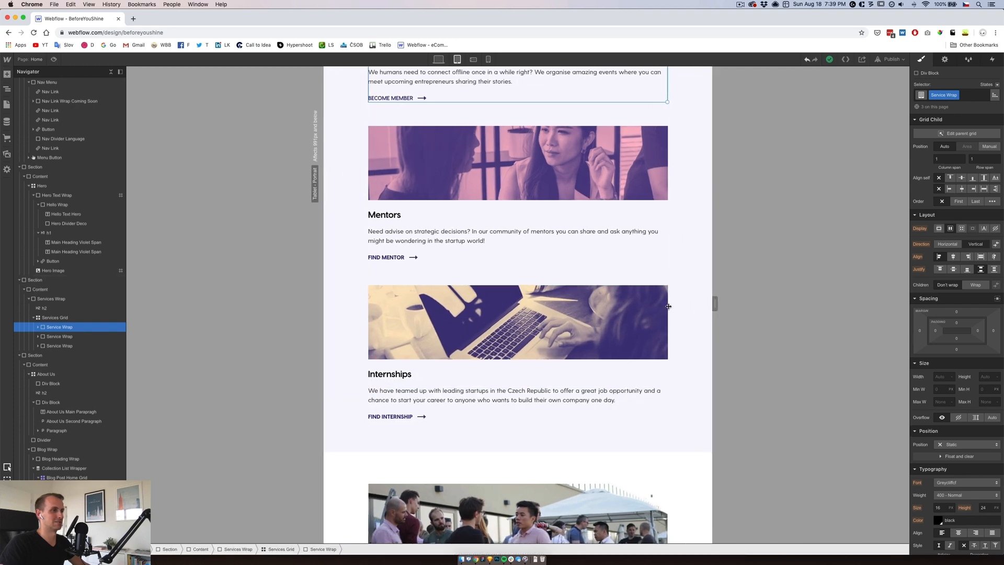
scroll(601, 314, "up", 5)
left_click(538, 262)
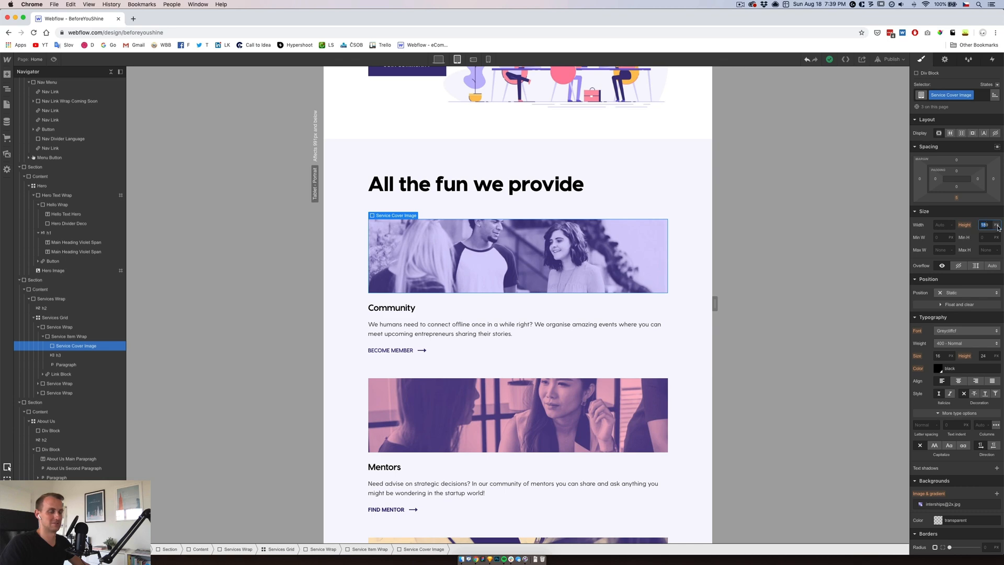
key("Return")
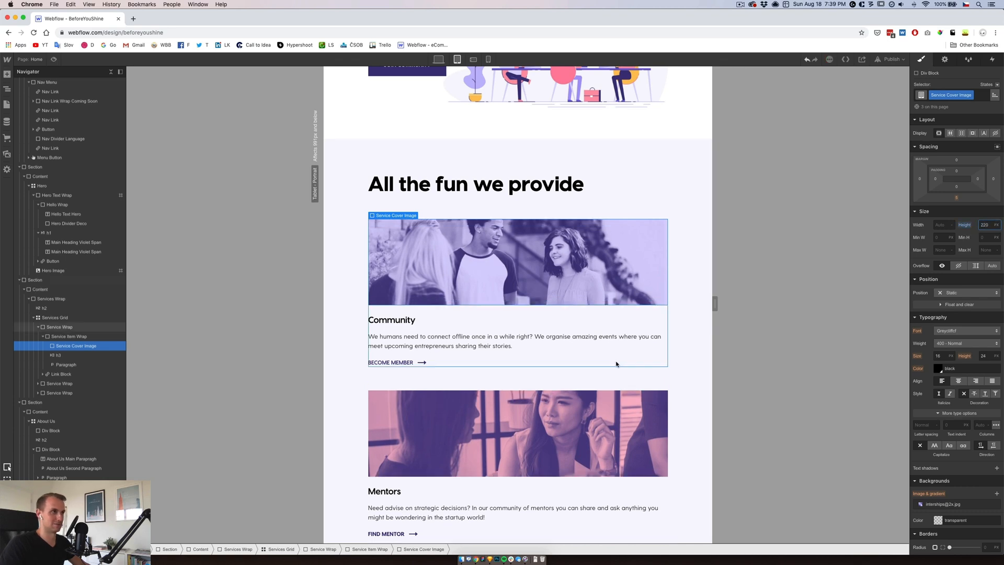
Set the Hero grid's bottom padding to 380 px at the phone landscape breakpoint.
scroll(617, 363, "down", 5)
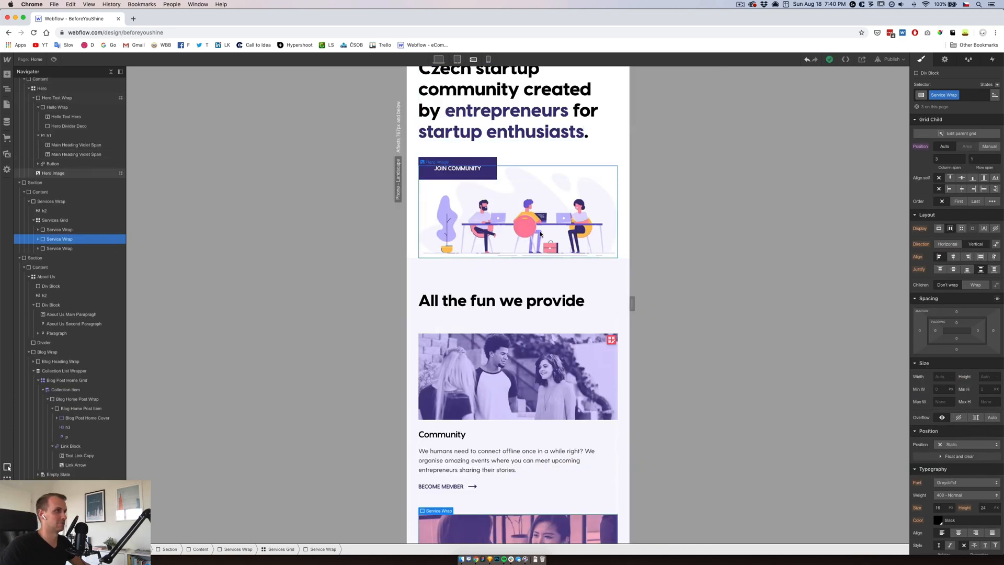
left_click(541, 233)
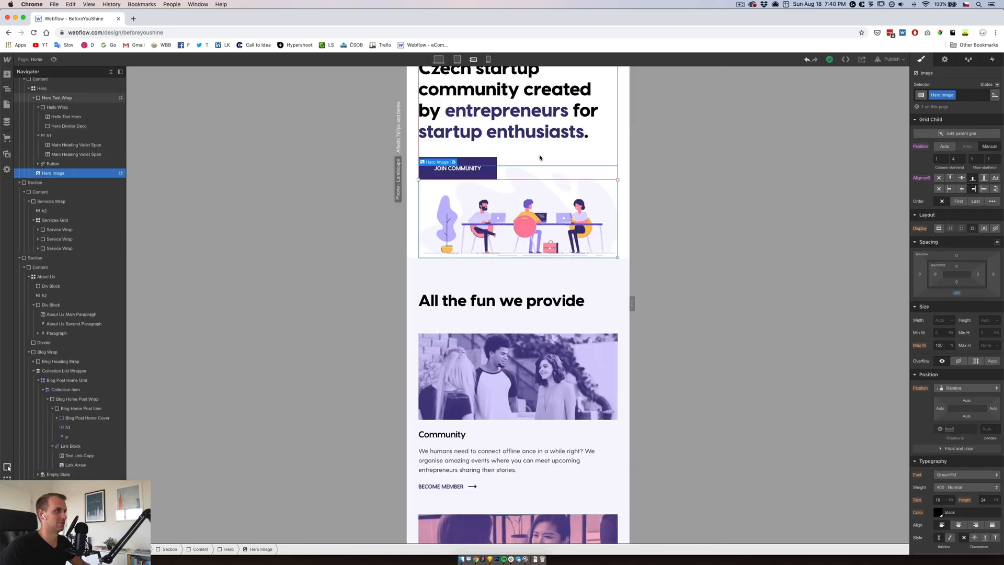
left_click(539, 157)
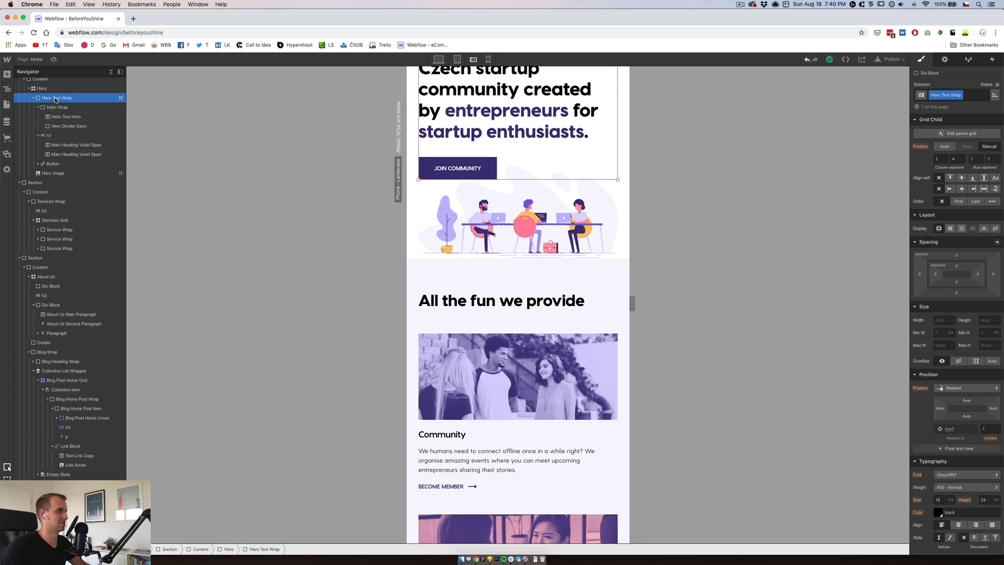
left_click(43, 88)
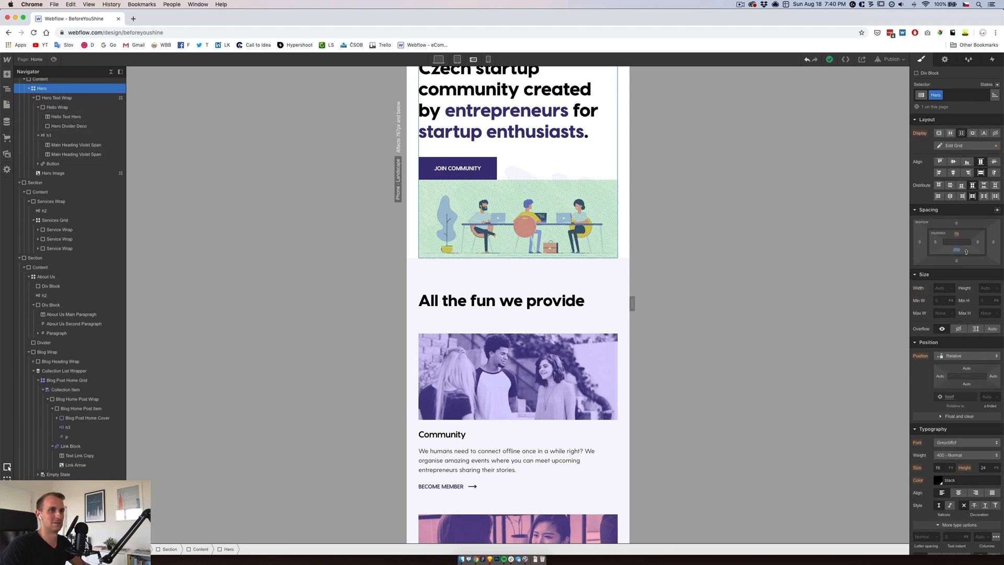
left_click(959, 251)
type("380")
key("Return")
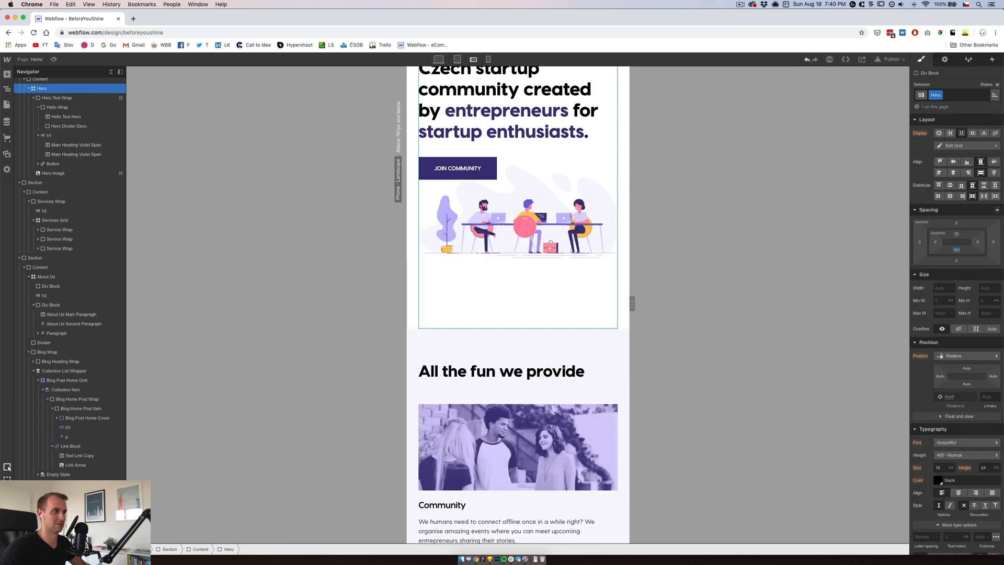
Set the Hero grid's bottom padding to 280 px and widen the phone landscape preview to 767 px.
left_click(959, 251)
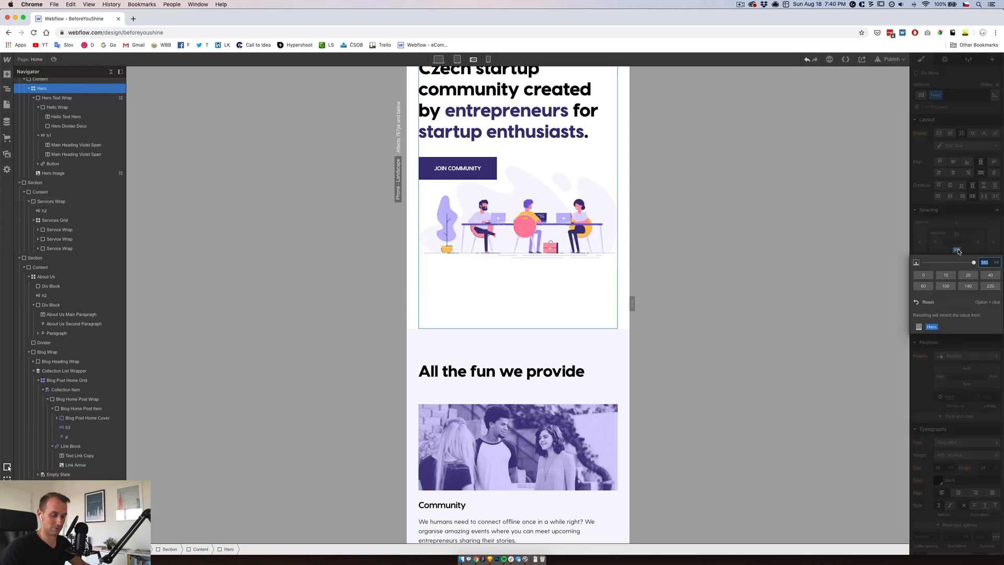
type("280")
key("Return")
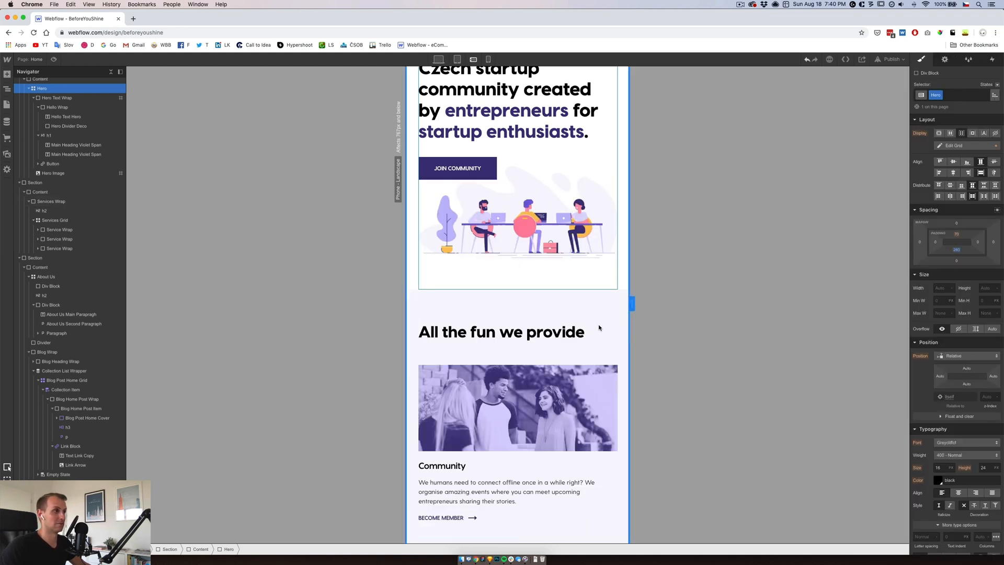
left_click(631, 301)
left_click_drag(631, 301, 759, 304)
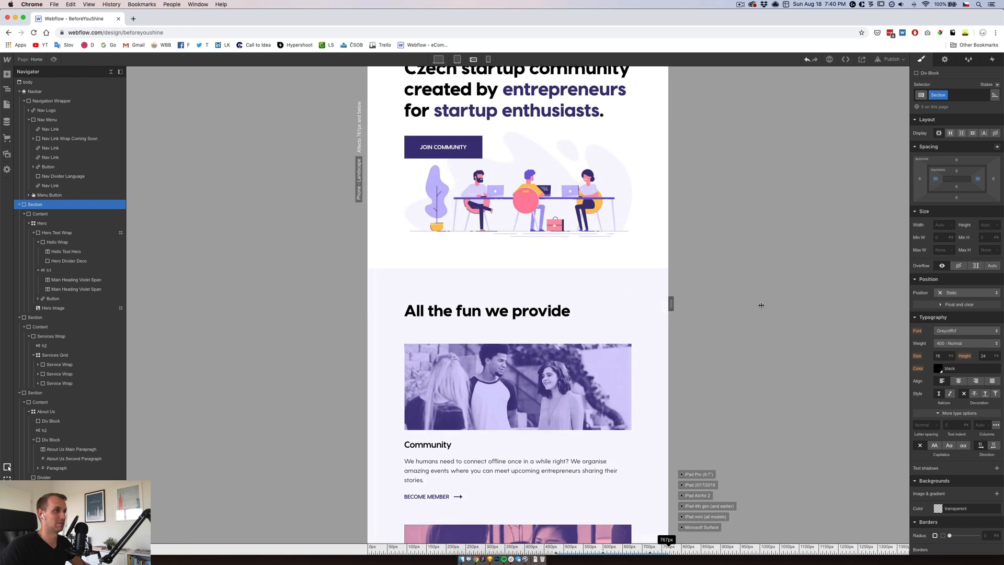
Review the page down to Our Speakers and narrow the phone landscape preview.
scroll(659, 253, "up", 5)
scroll(644, 283, "down", 20)
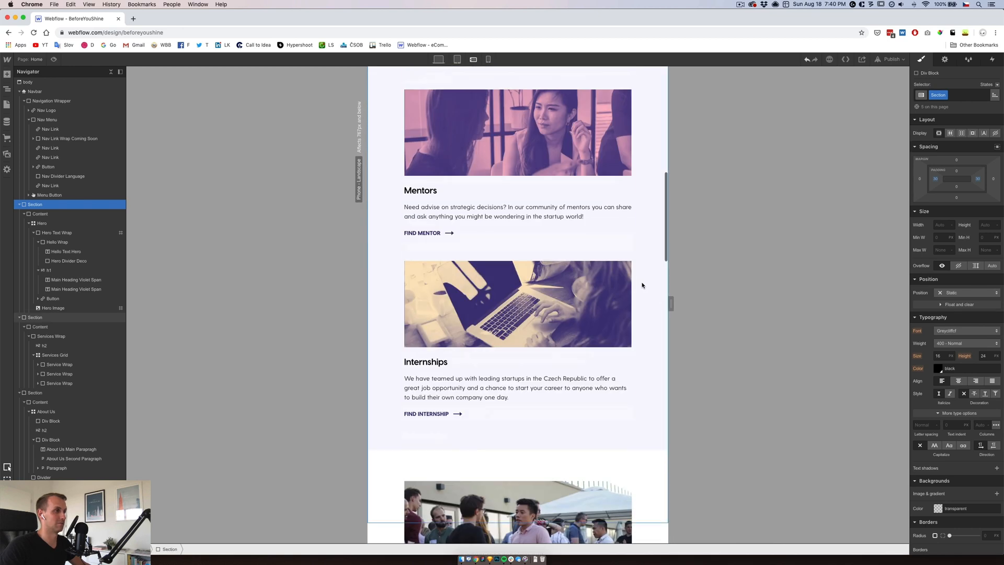
scroll(643, 285, "down", 5)
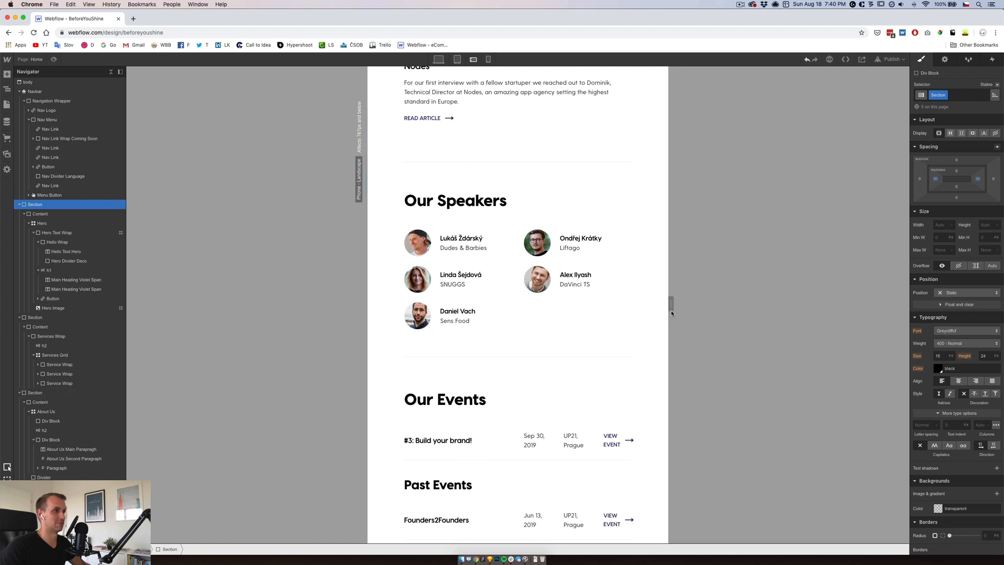
left_click_drag(672, 304, 610, 302)
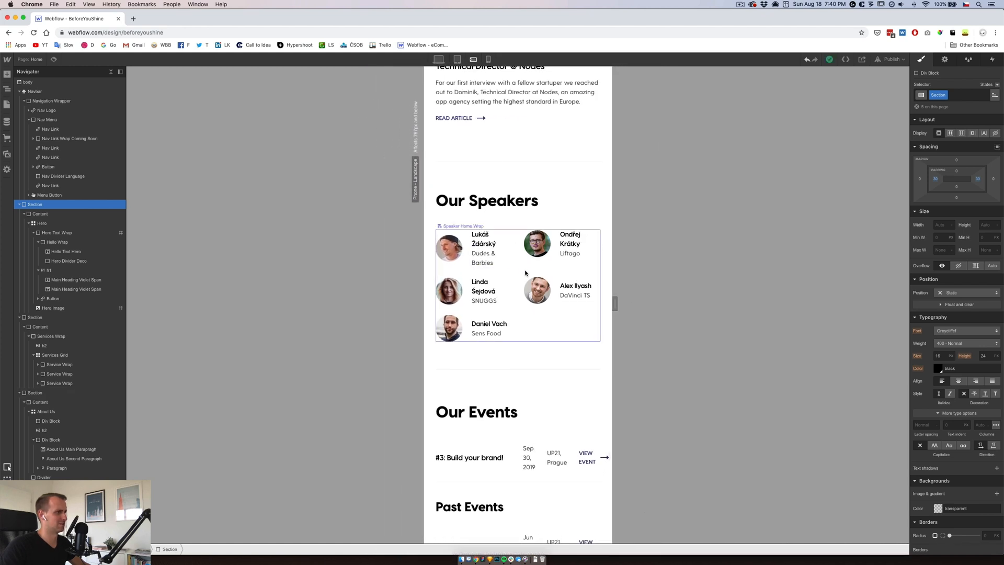
Reduce the Speaker Home Wrap grid to a single column at the phone landscape breakpoint.
left_click(526, 272)
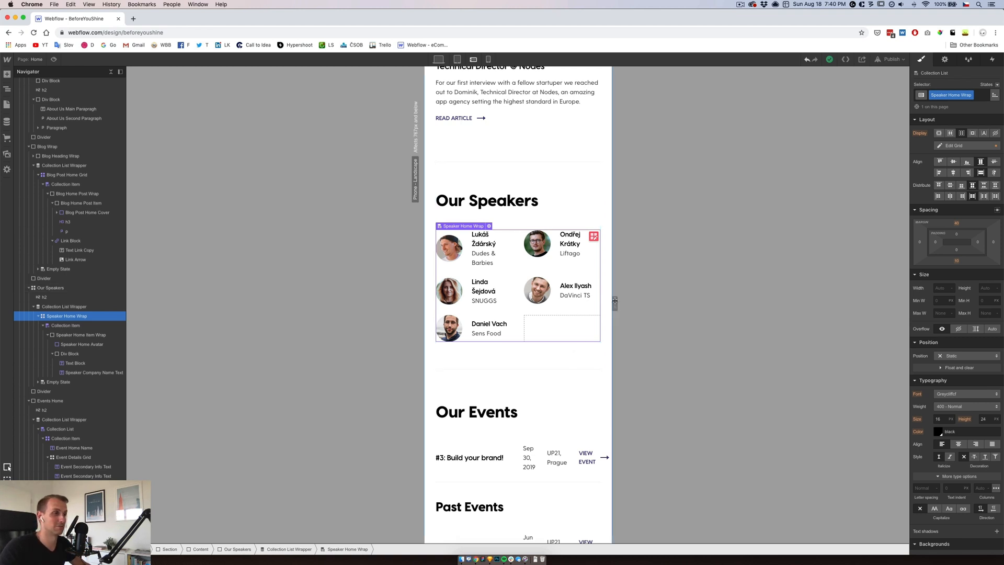
mouse_move(614, 303)
left_mouse_down()
mouse_move(681, 311)
mouse_move(615, 305)
left_mouse_up()
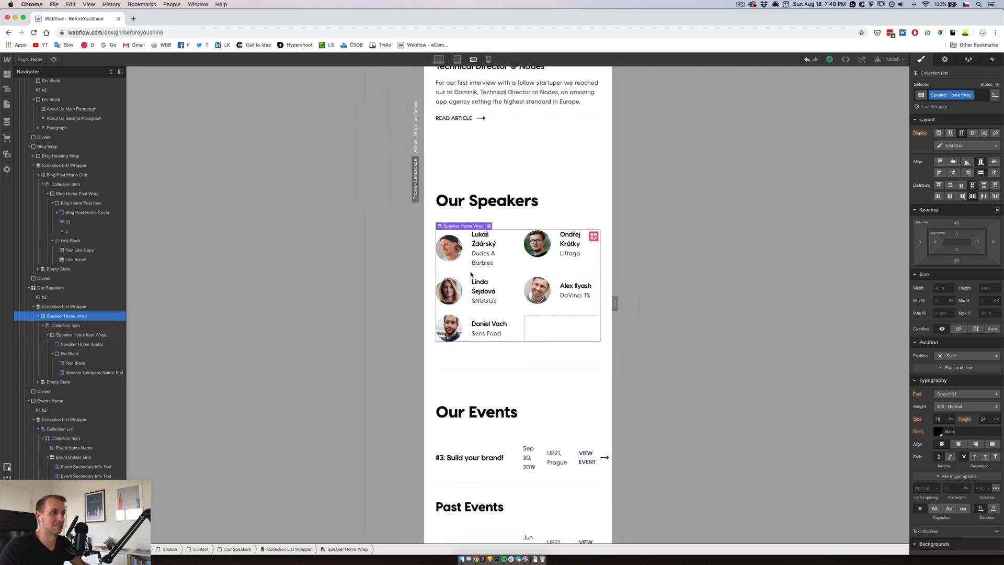
left_click(42, 326)
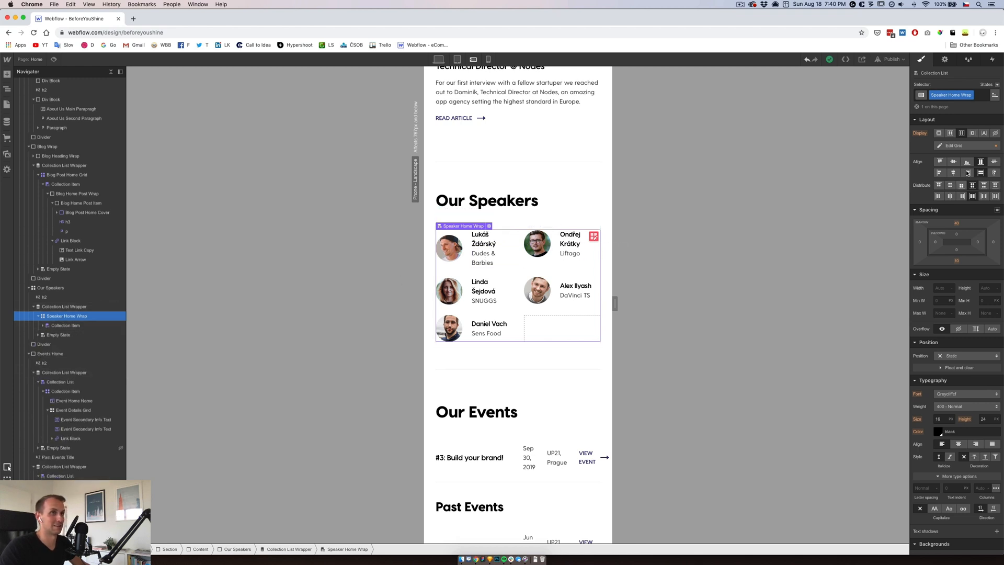
left_click(967, 147)
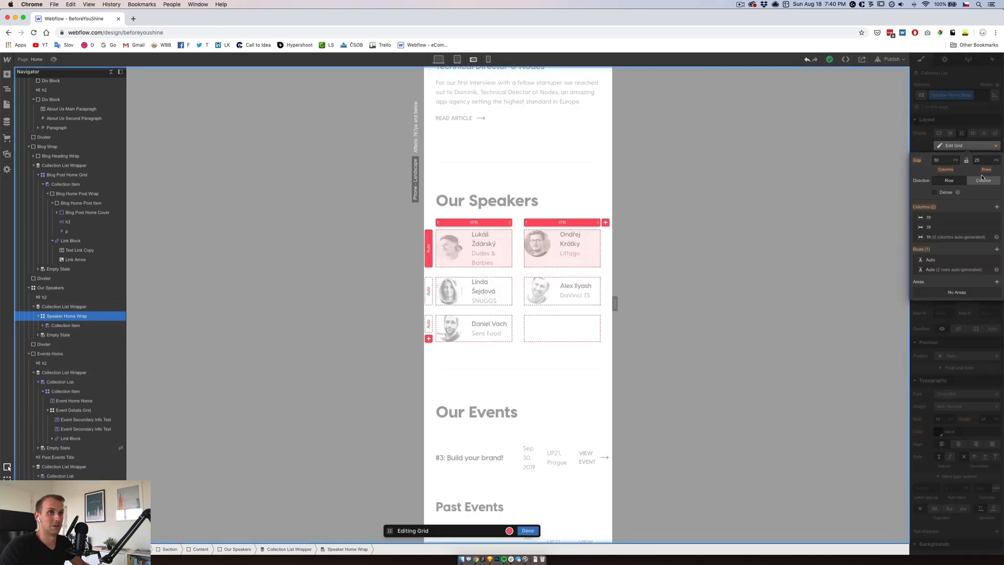
left_click(997, 228)
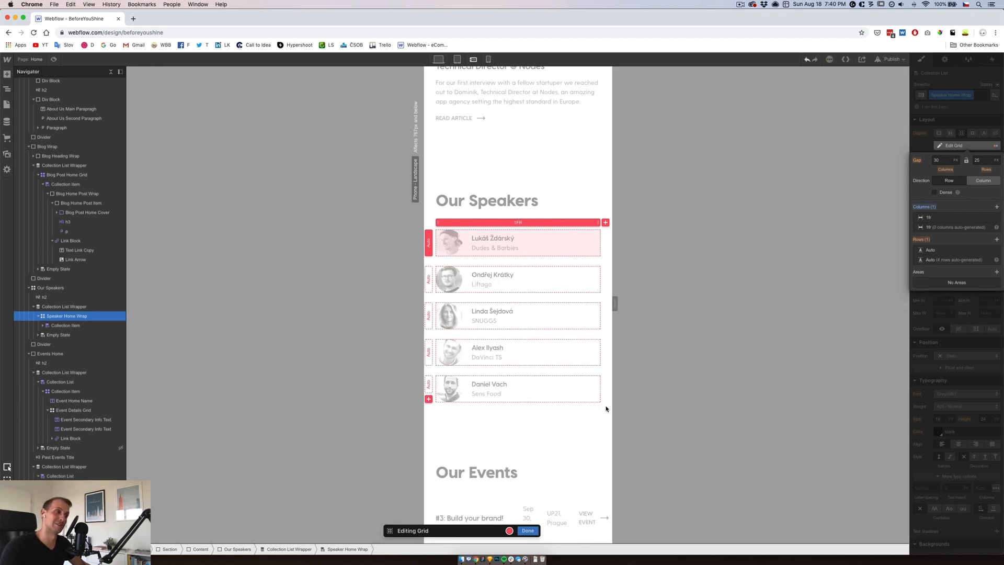
left_click(527, 530)
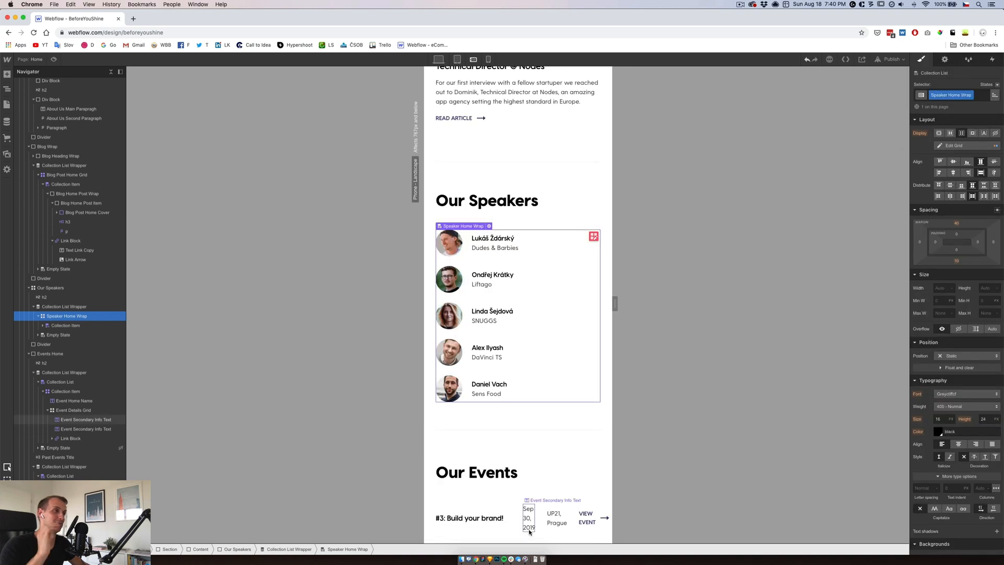
Reduce the Collection Item grid in Our Events to one column so each event's details stack below its name.
scroll(536, 420, "down", 2)
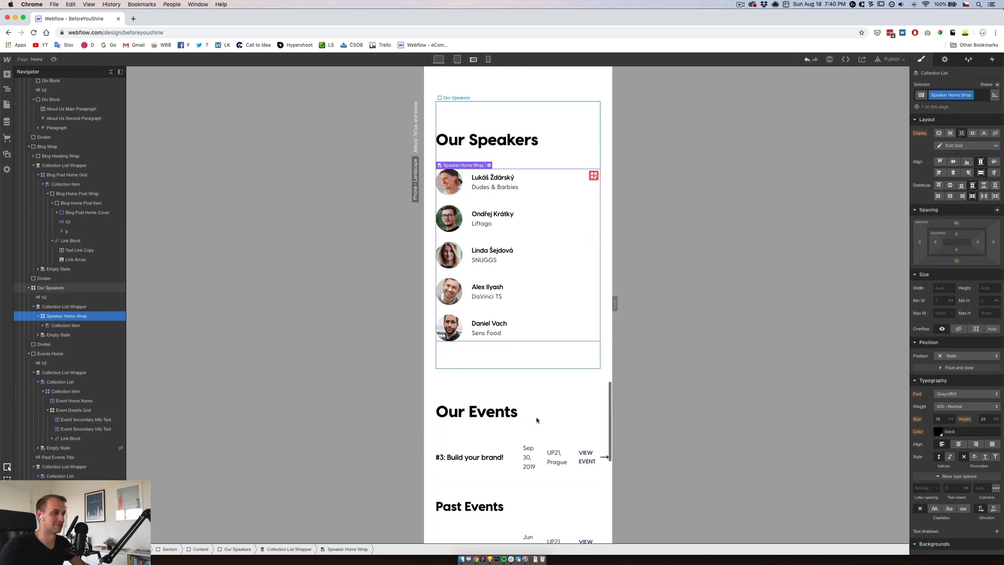
left_click(514, 449)
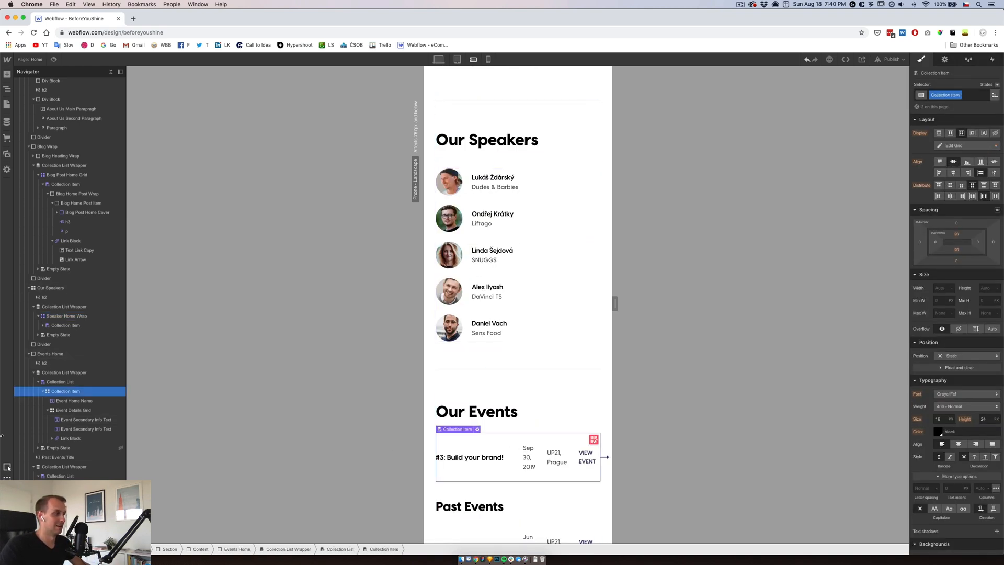
left_click(47, 410)
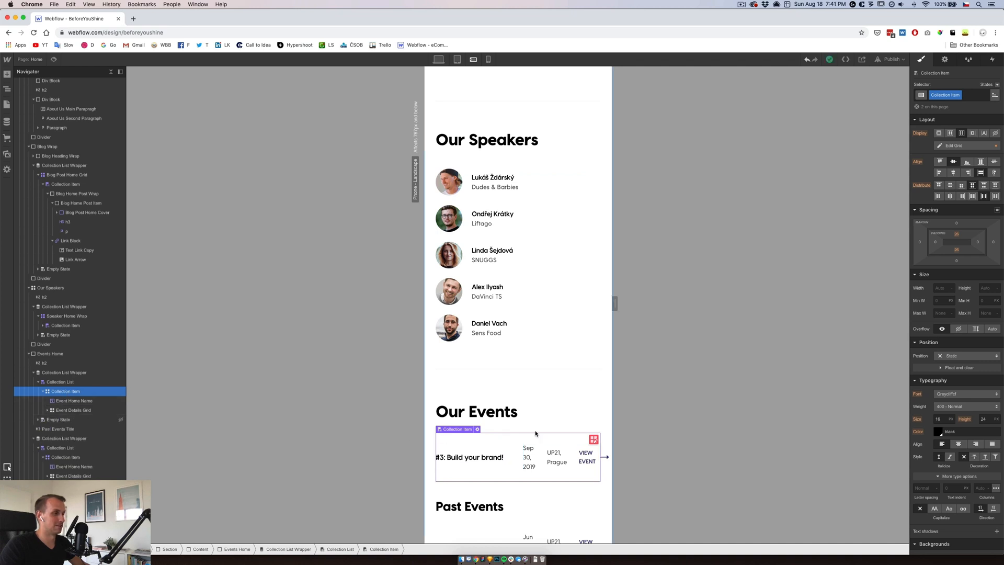
scroll(518, 453, "down", 1)
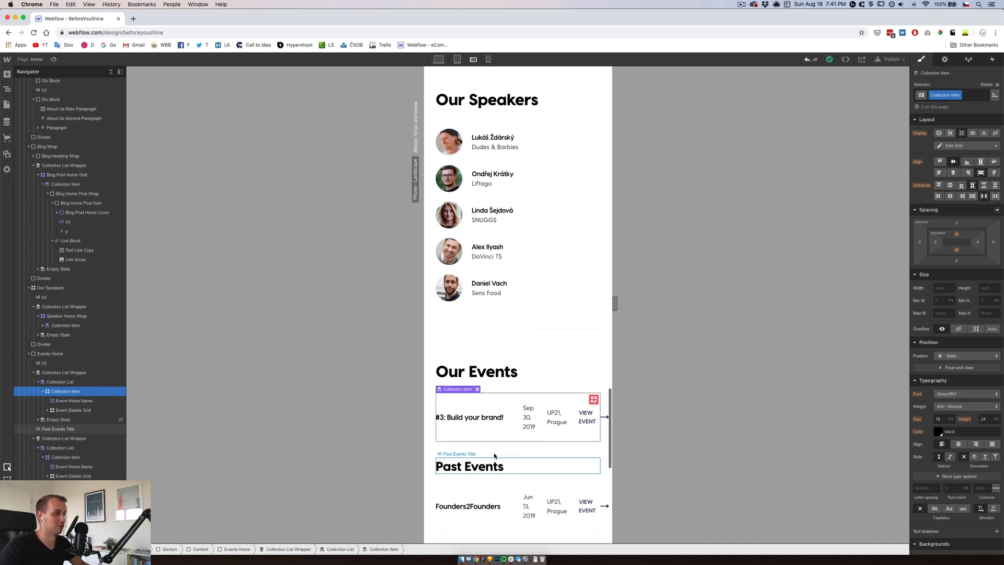
left_click(742, 4)
left_click(741, 4)
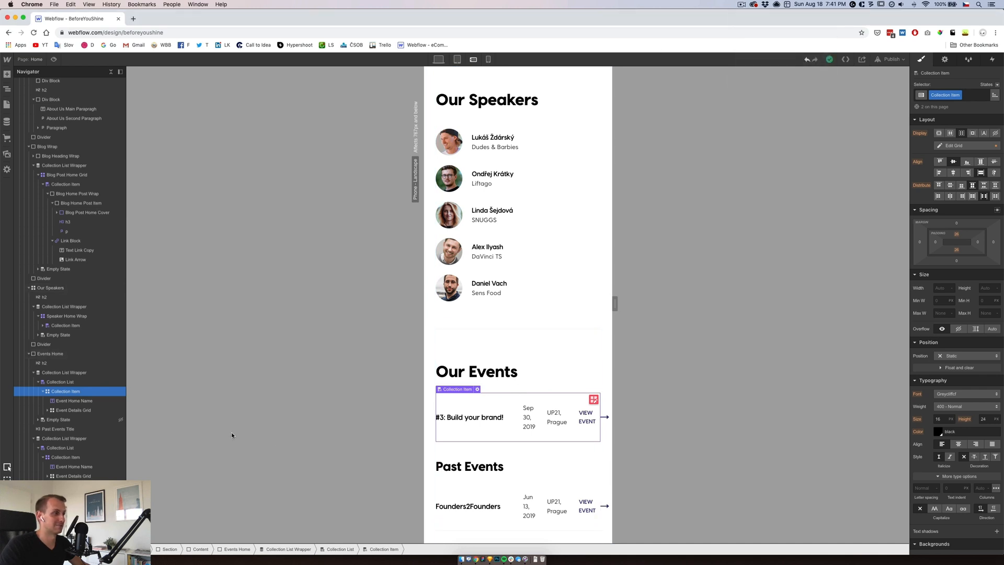
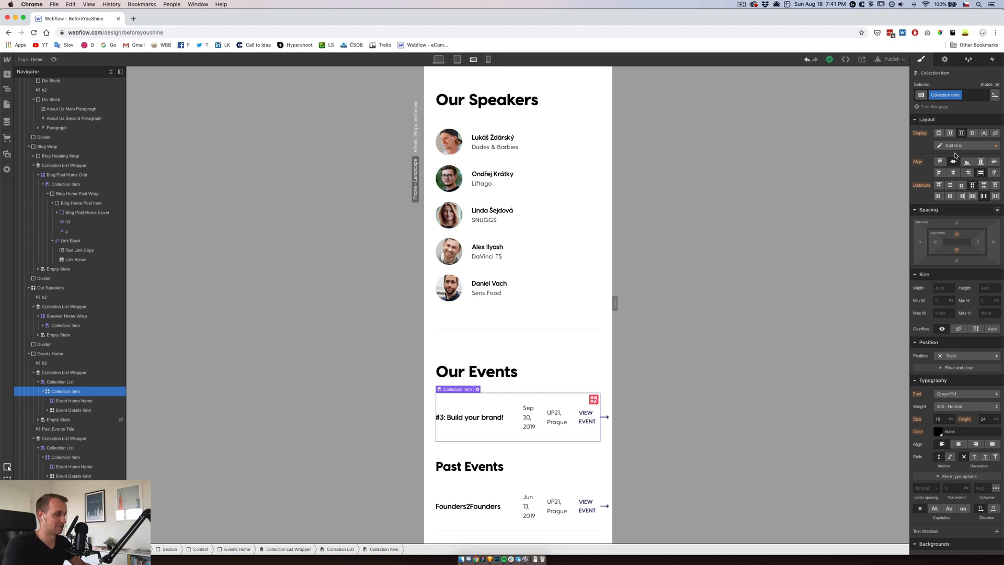
left_click(496, 426)
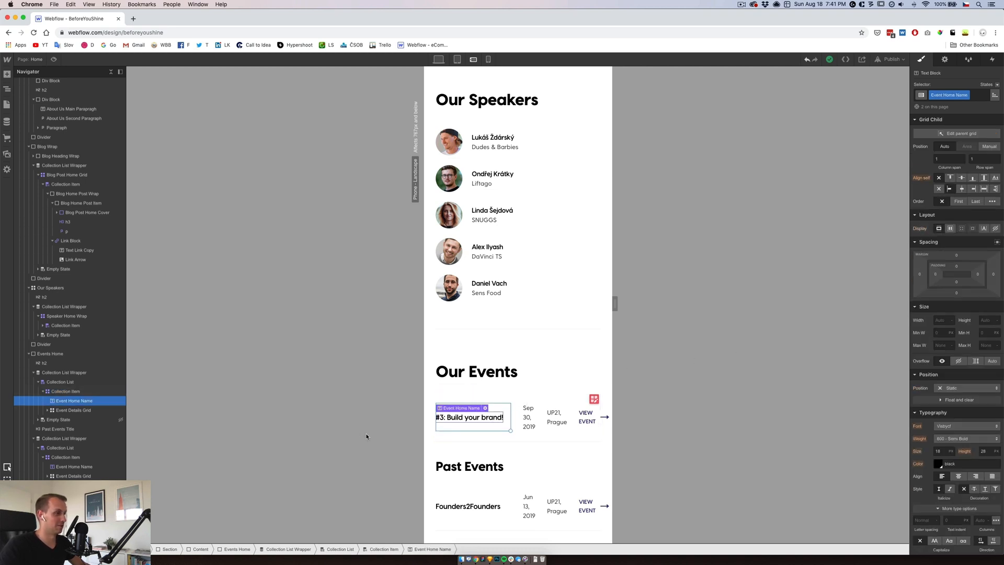
left_click(78, 392)
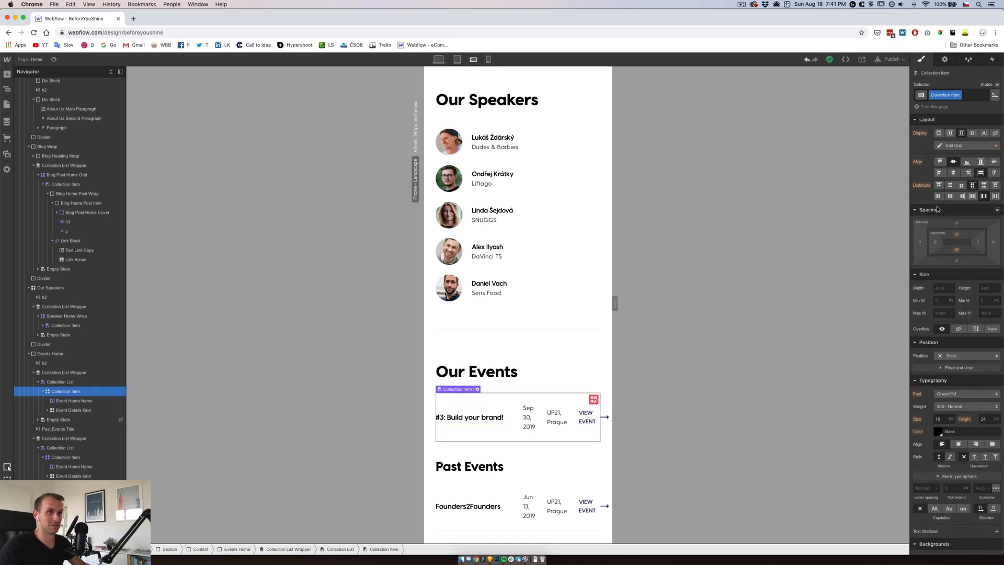
left_click(953, 146)
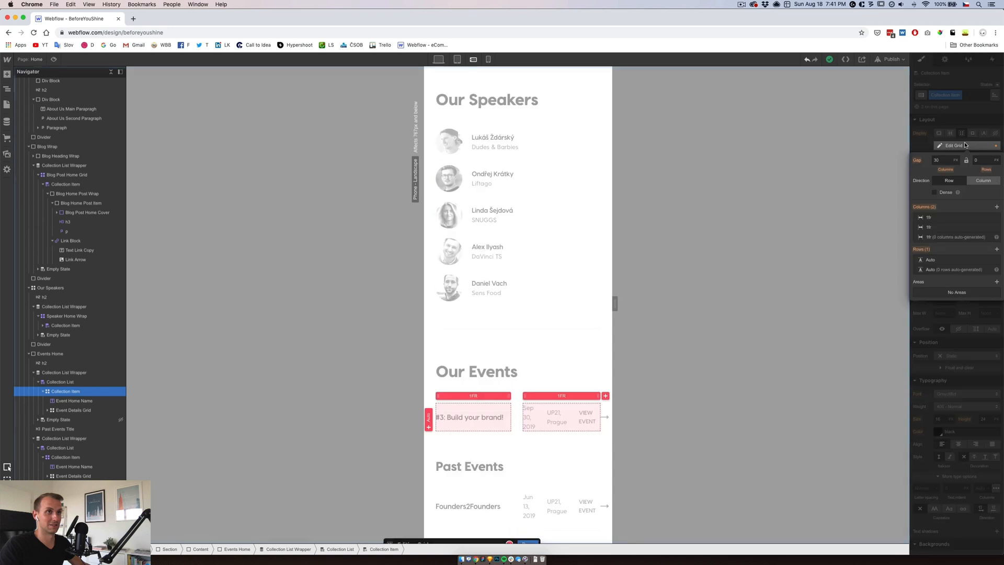
left_click(998, 228)
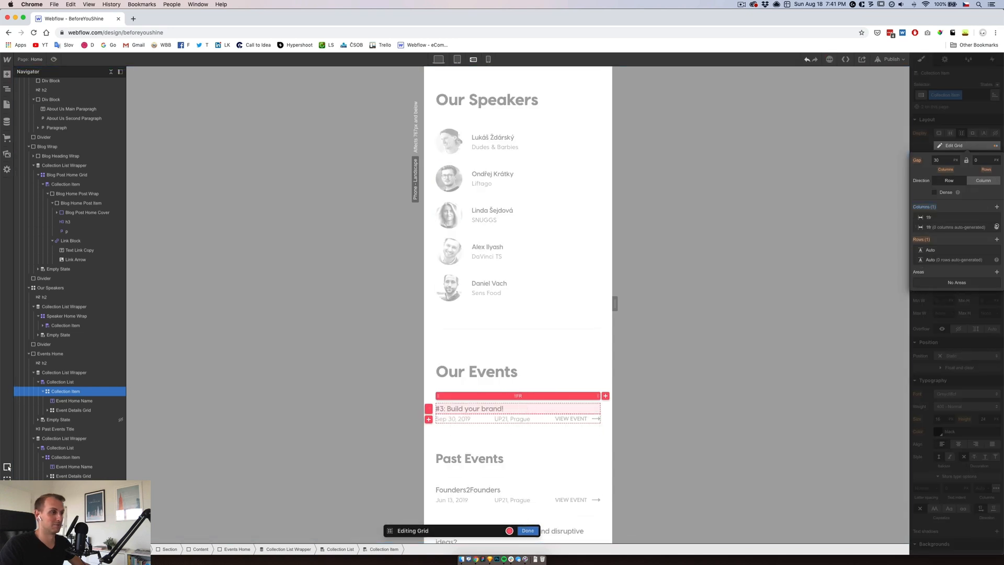
left_click(527, 532)
Set the bottom margin of the Event Home Name text to 5 px.
scroll(510, 484, "down", 5)
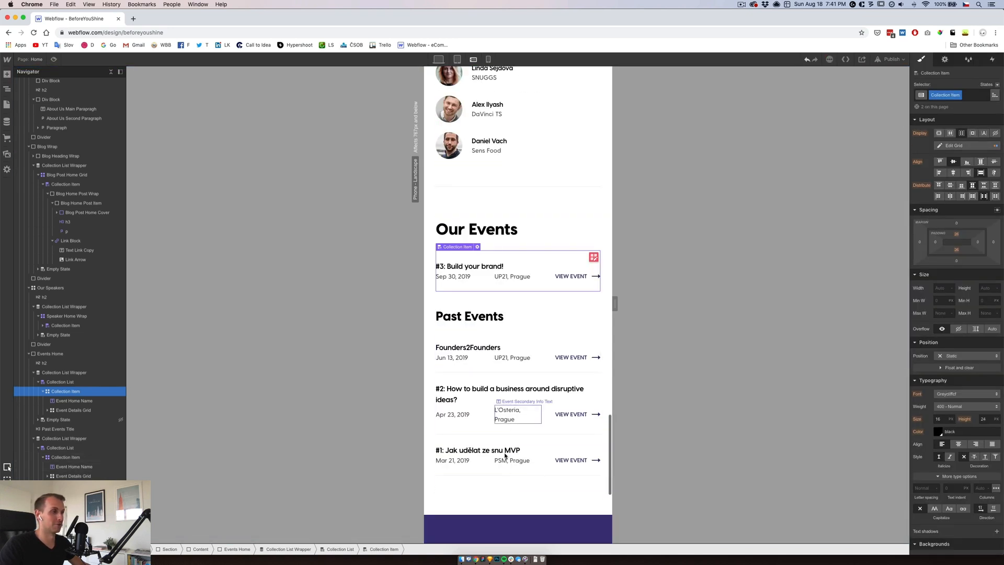
left_click(473, 269)
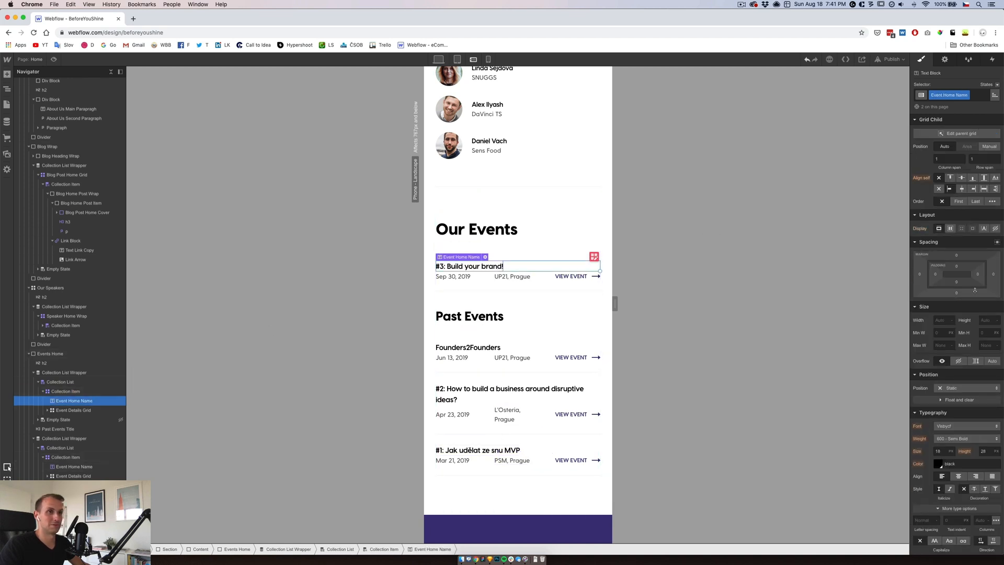
left_click(958, 294)
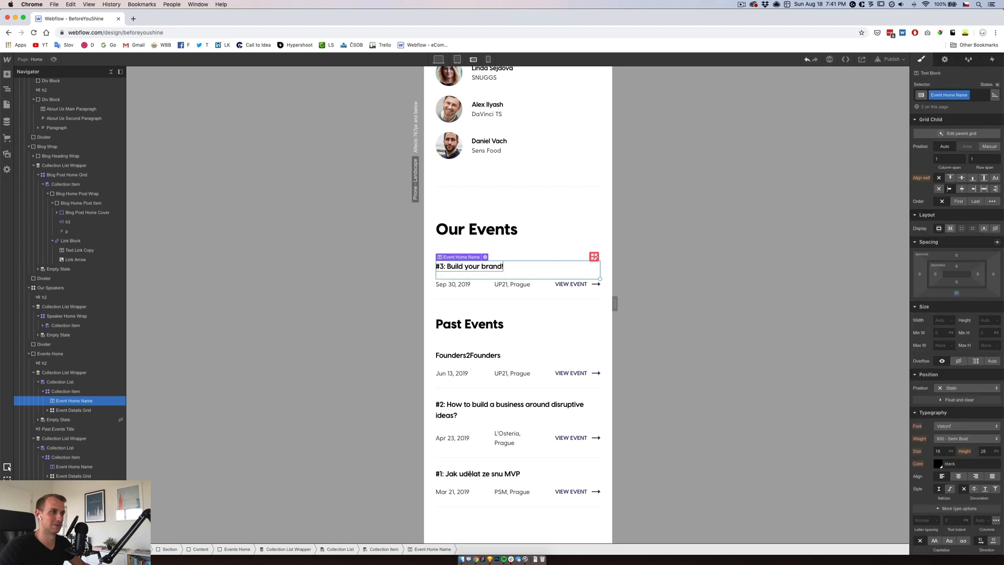
key("Return")
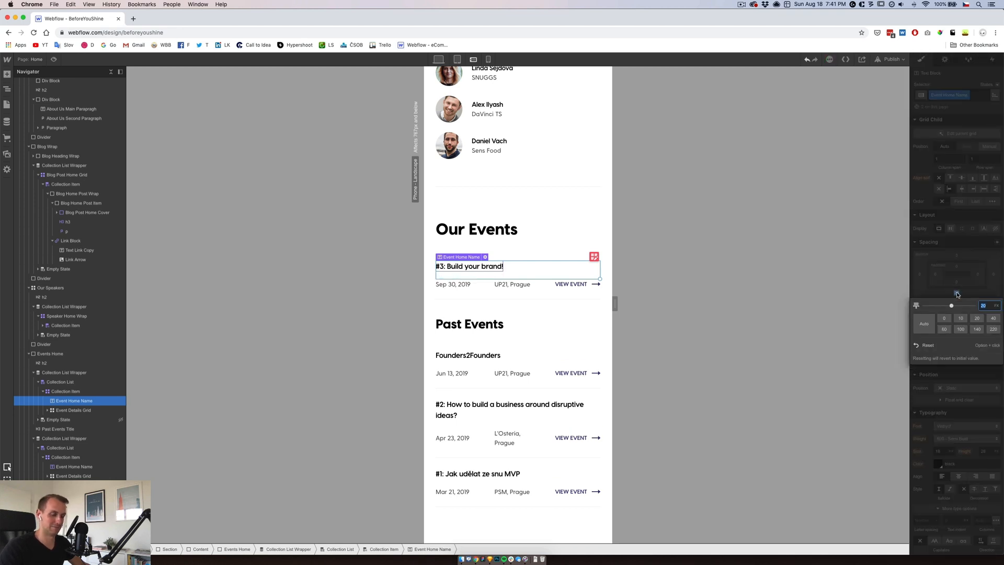
key("Return")
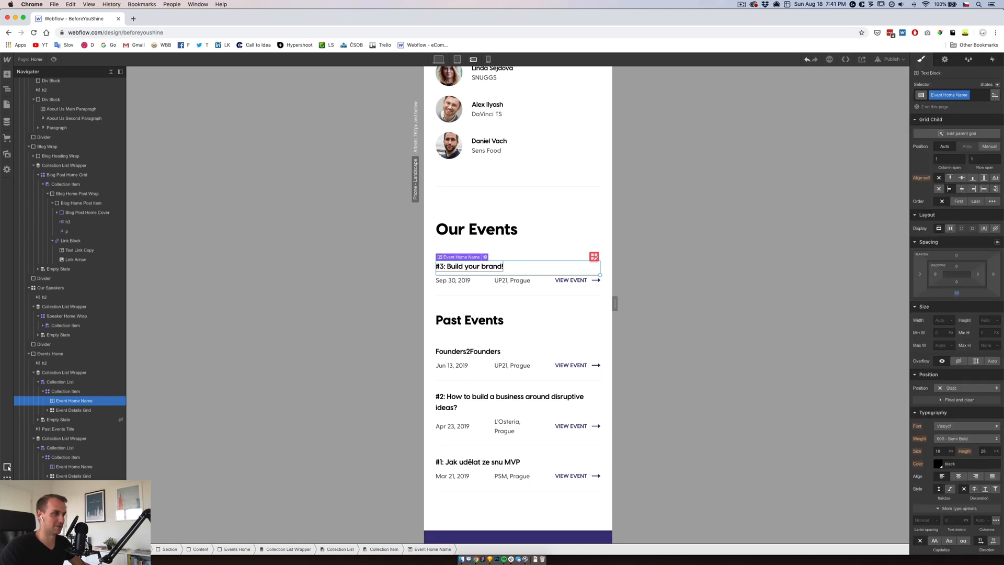
key("Return")
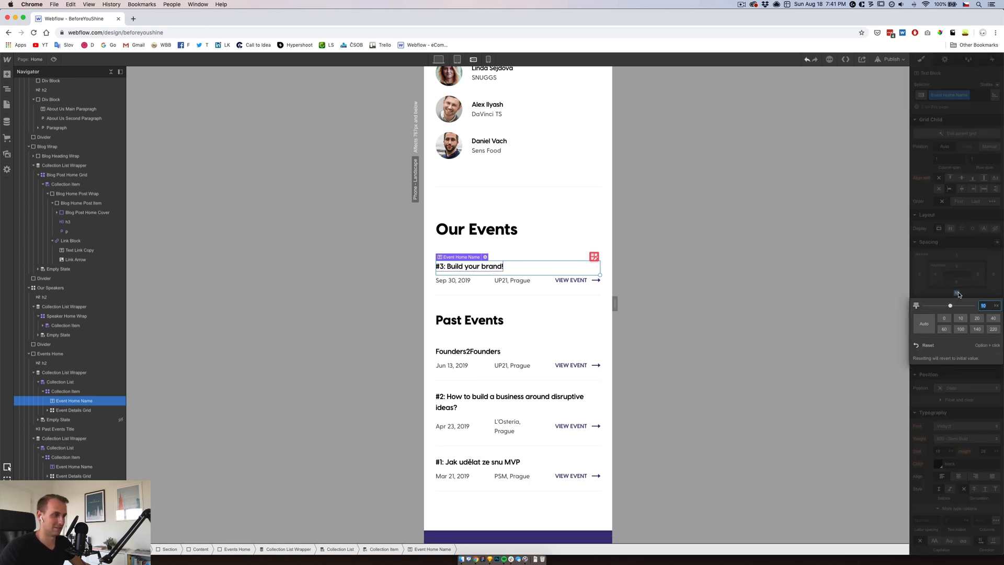
type("5")
key("Return")
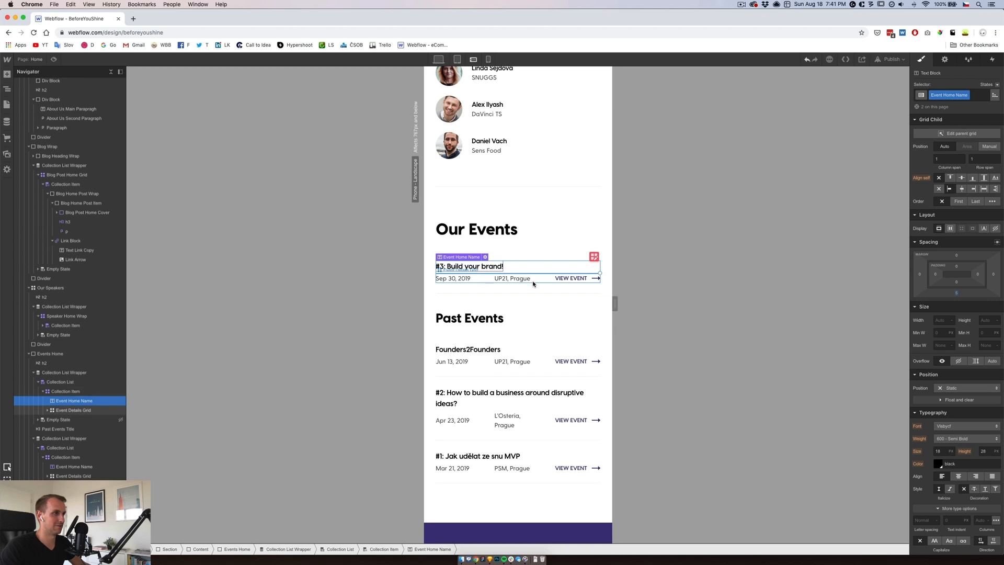
Try to reduce the Event Details Grid in the past events list to a single column.
left_click(529, 295)
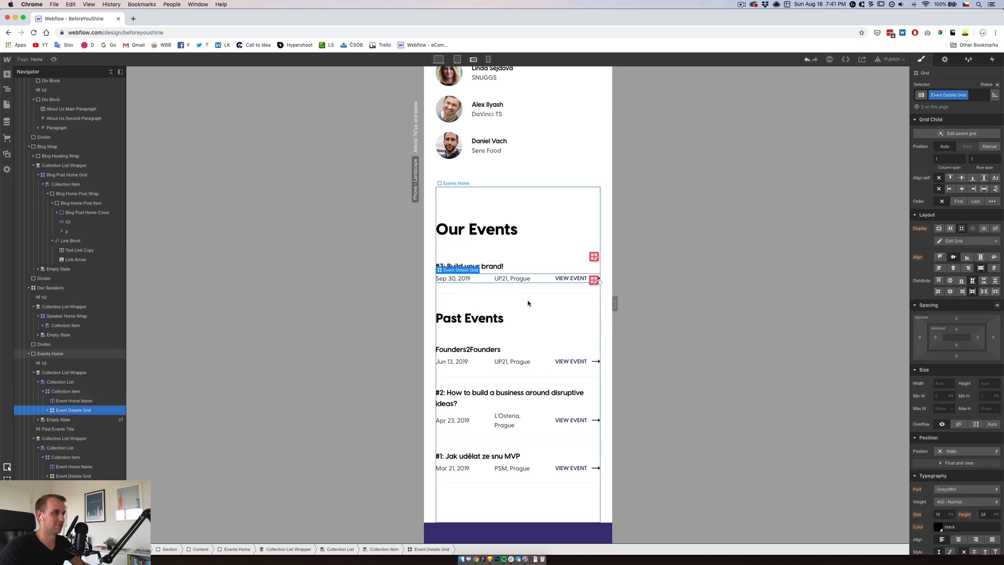
left_click(516, 393)
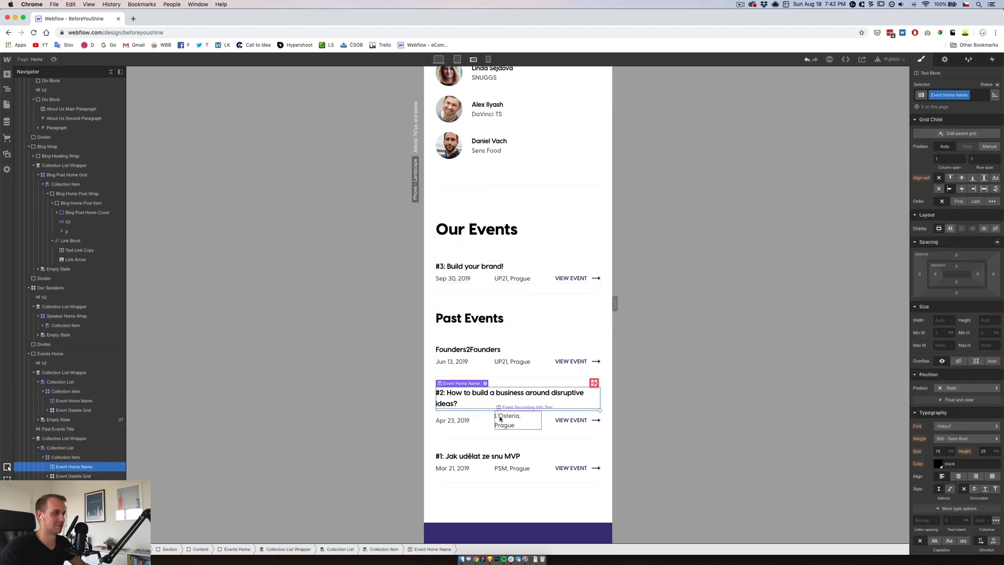
left_click(500, 418)
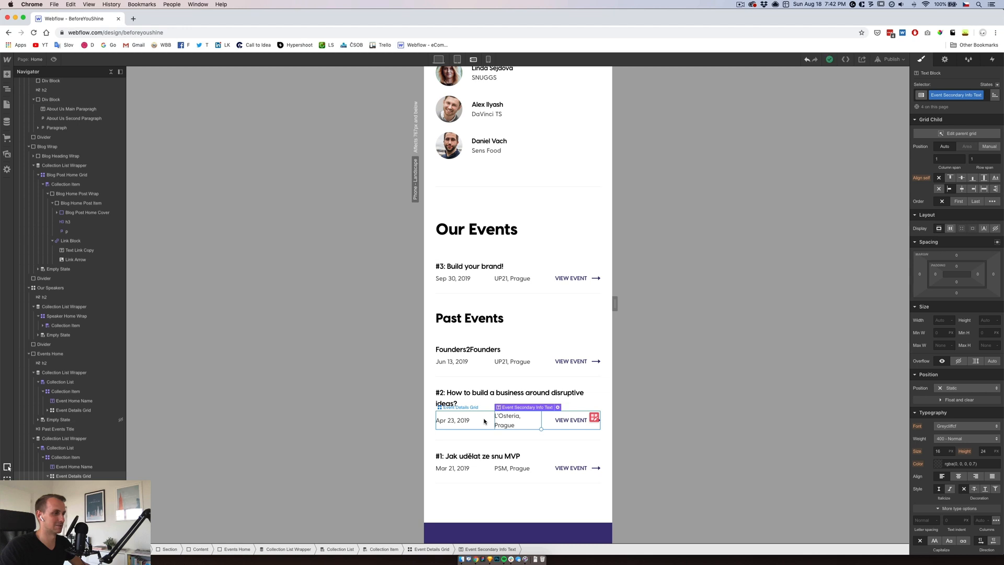
left_click(484, 421)
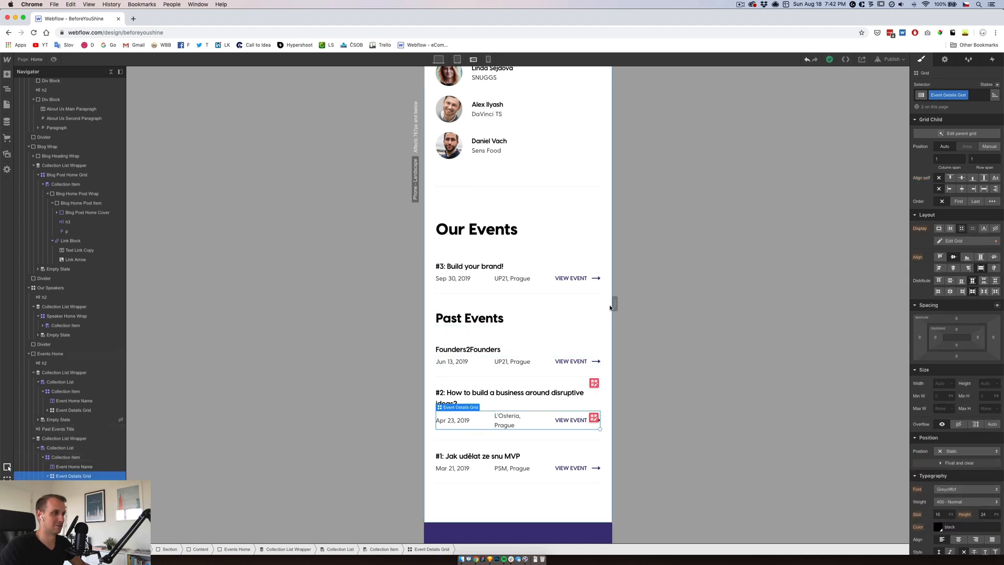
mouse_move(615, 302)
left_mouse_down()
mouse_move(690, 302)
mouse_move(596, 300)
left_mouse_up()
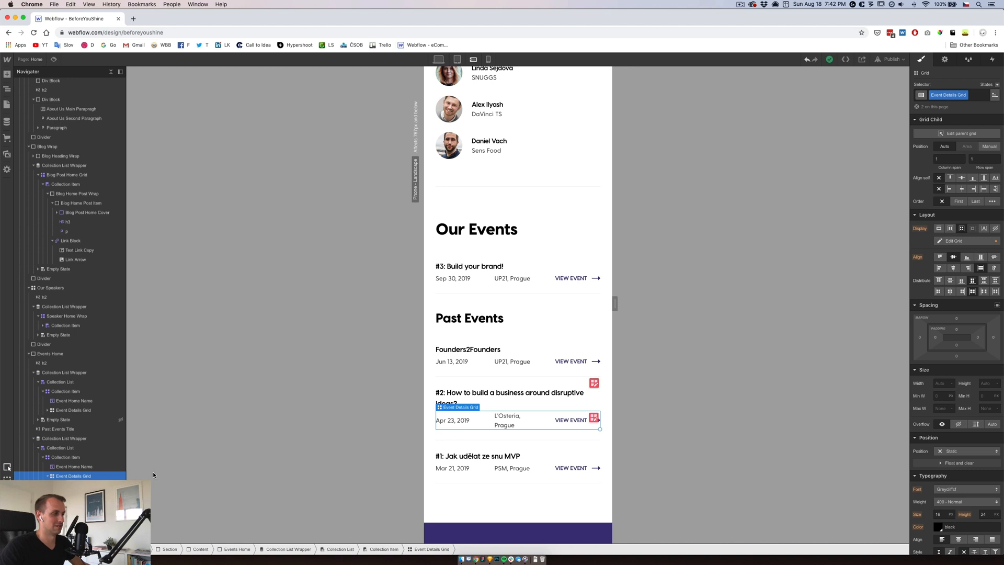
left_click(954, 241)
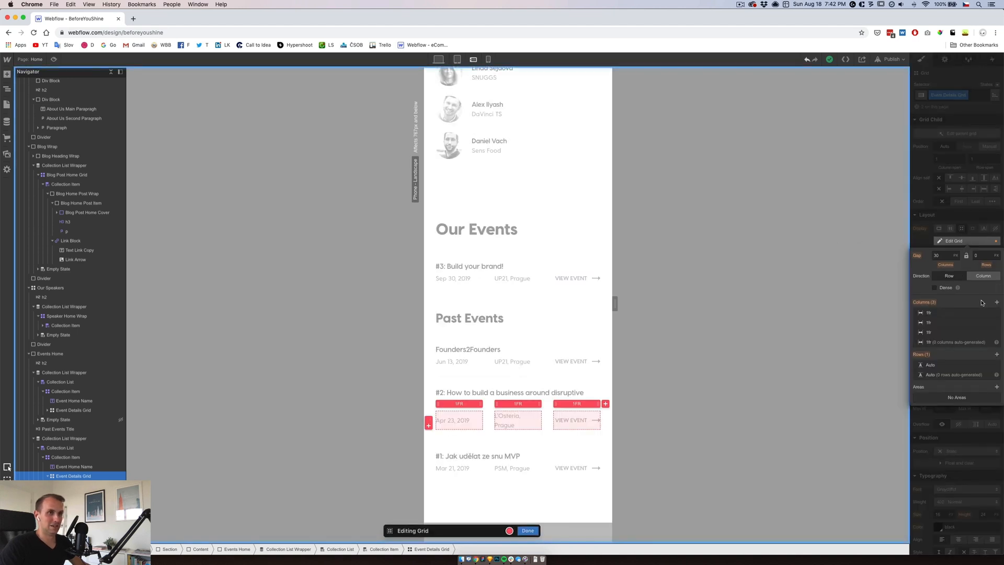
left_click(996, 330)
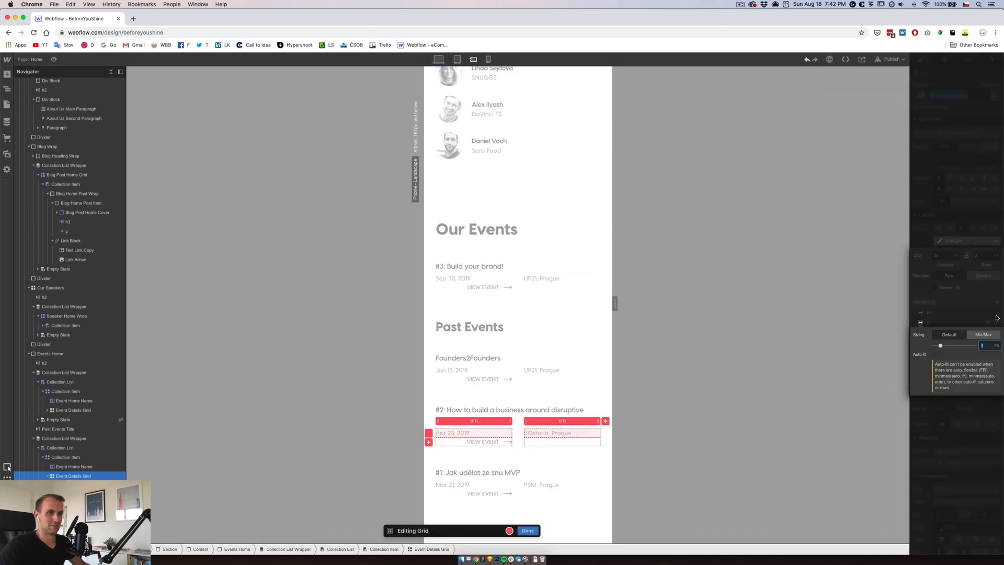
left_click(996, 318)
left_click(996, 323)
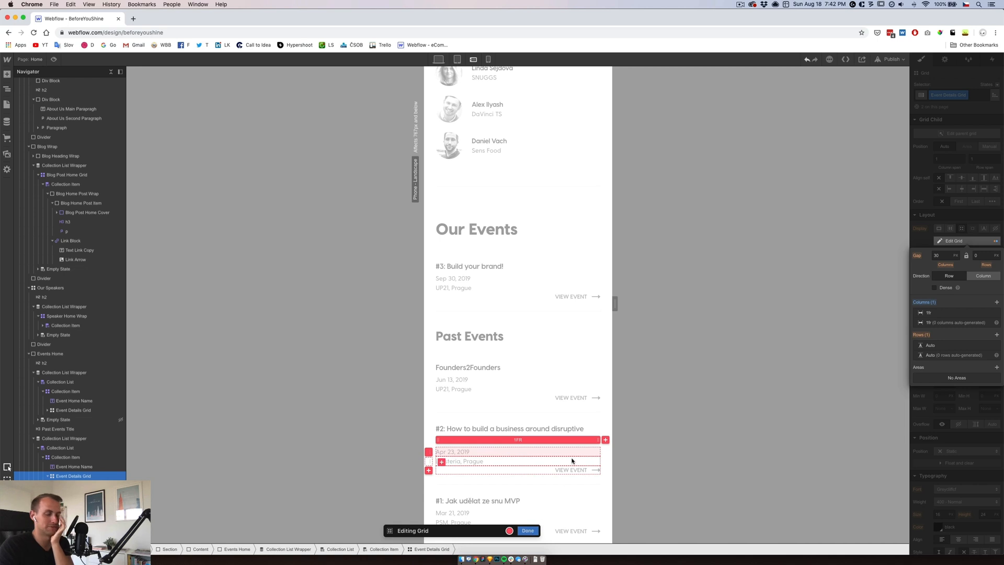
left_click(528, 531)
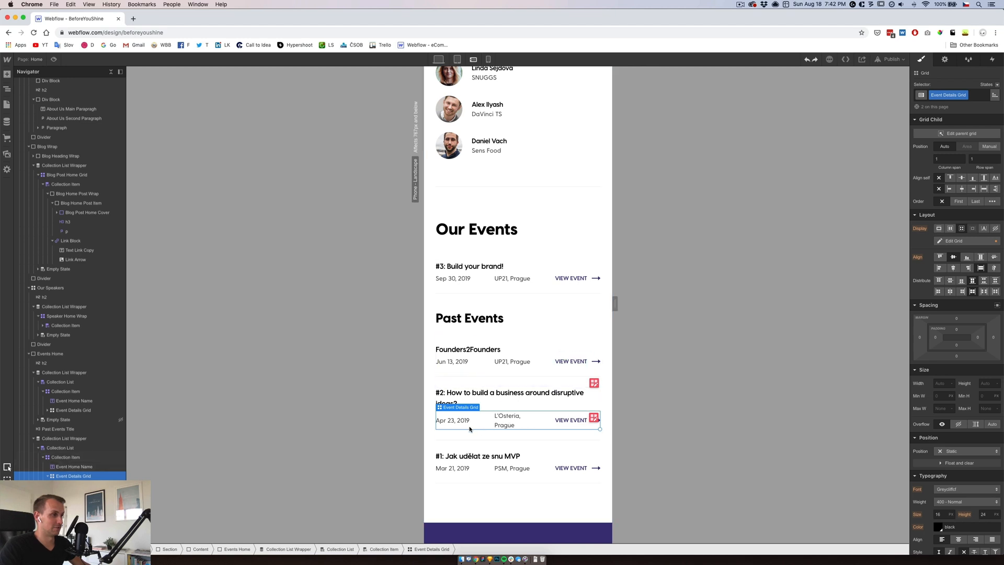
Align the Event Details Grid items to the top of their row and slightly increase the space below the Event Home Name text.
left_click(941, 258)
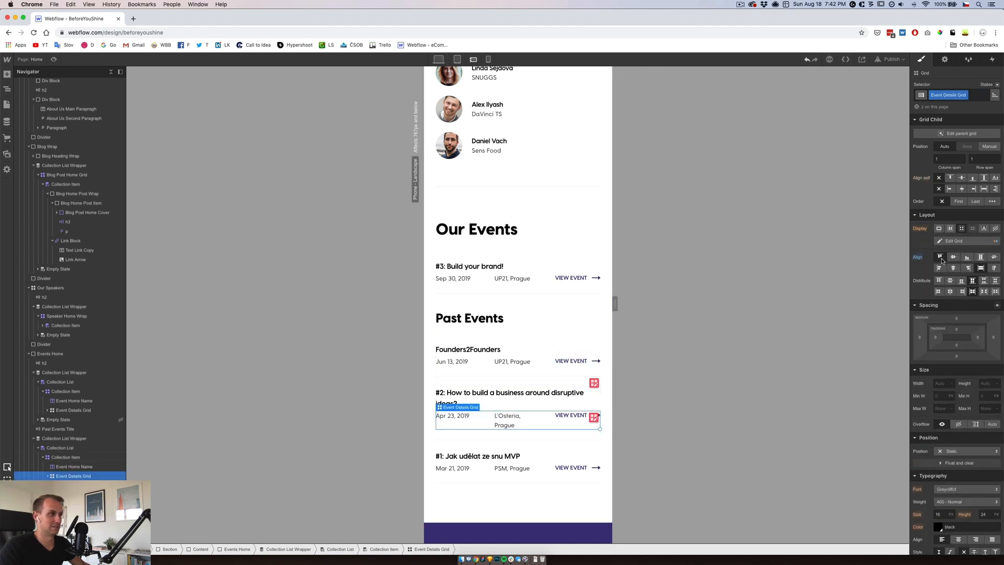
left_click(546, 445)
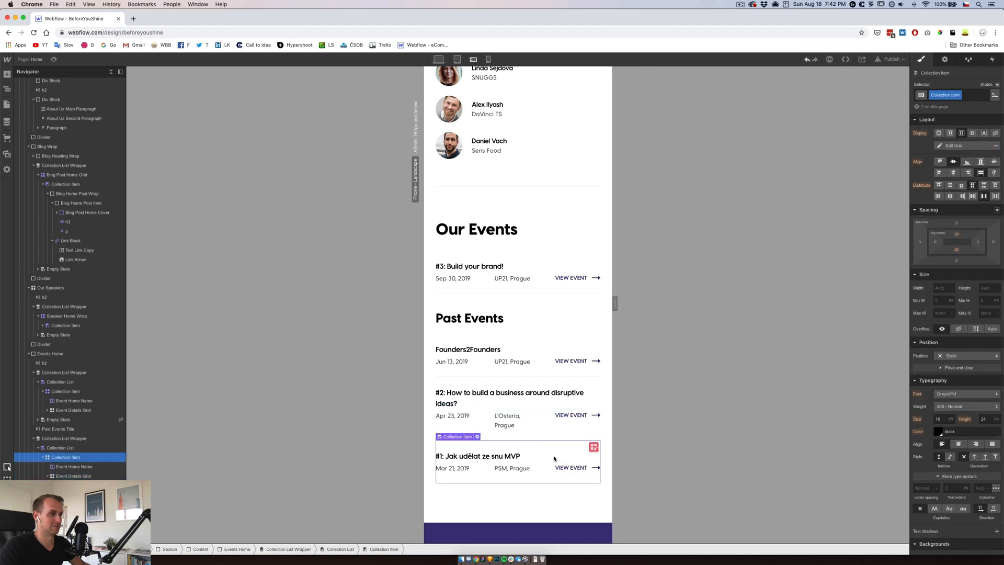
left_click(542, 491)
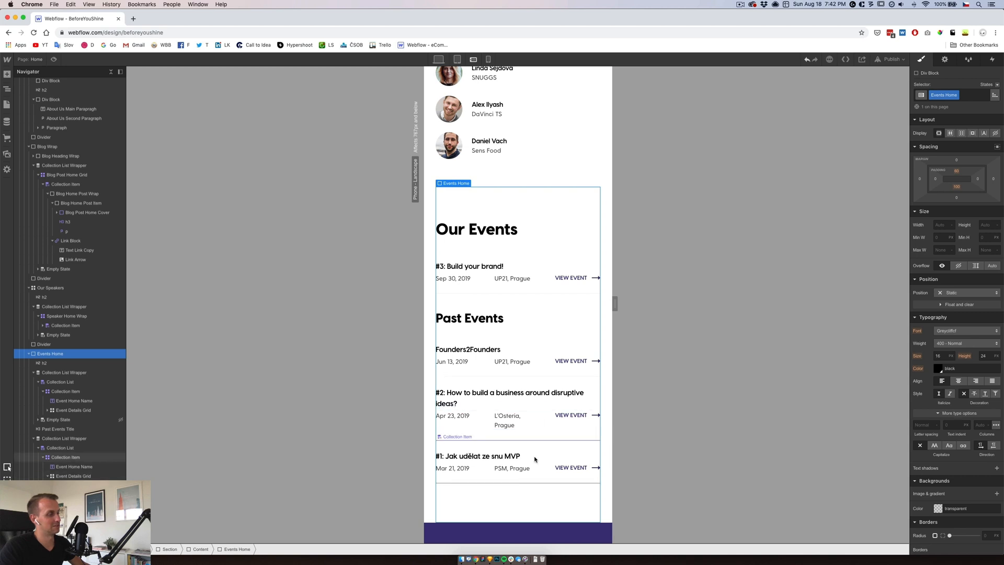
scroll(535, 459, "down", 5)
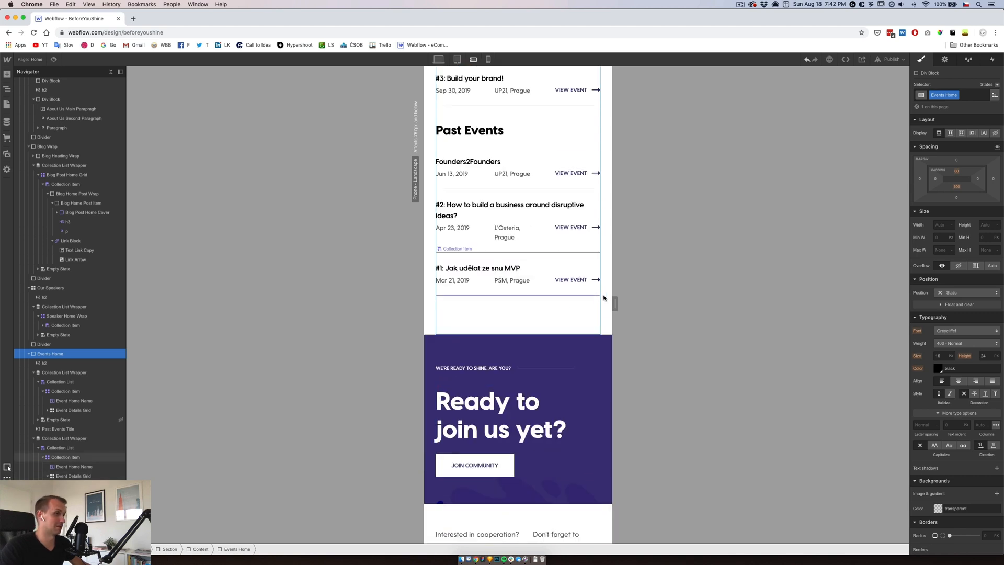
key("super+z")
Reduce the Footer Grid to a single column so the cooperation and follow-us texts stack.
scroll(552, 374, "down", 2)
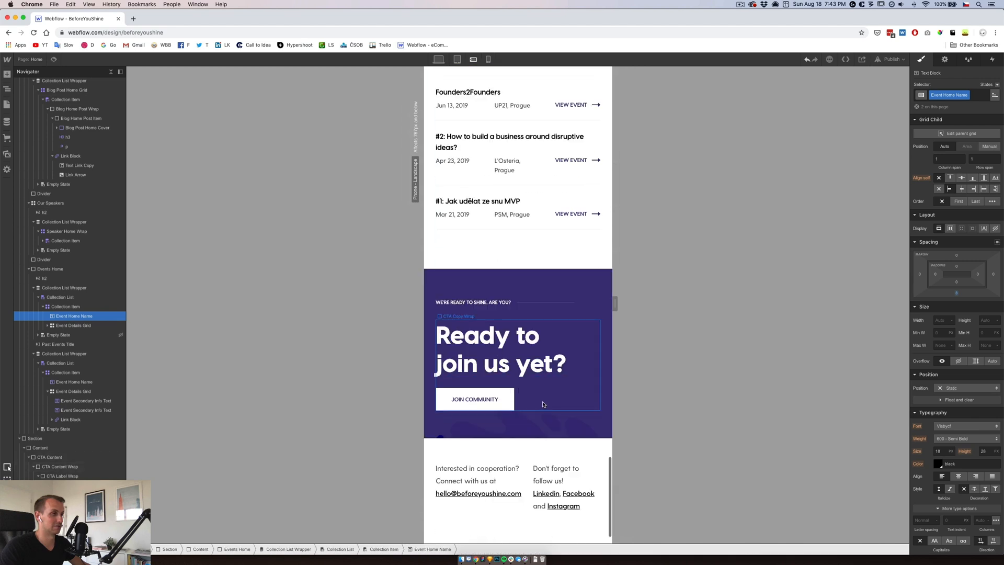
scroll(543, 405, "down", 1)
left_click(532, 438)
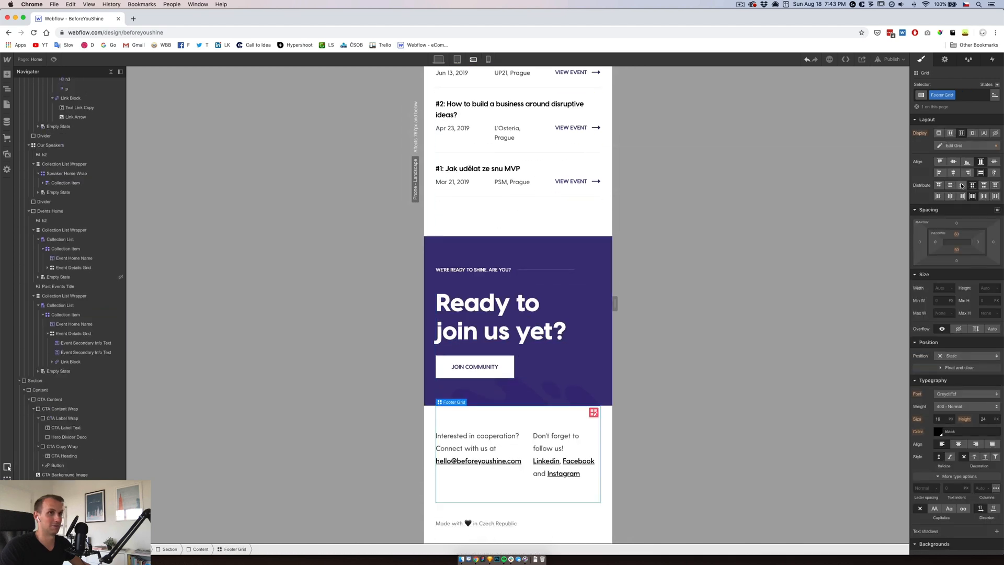
left_click(959, 146)
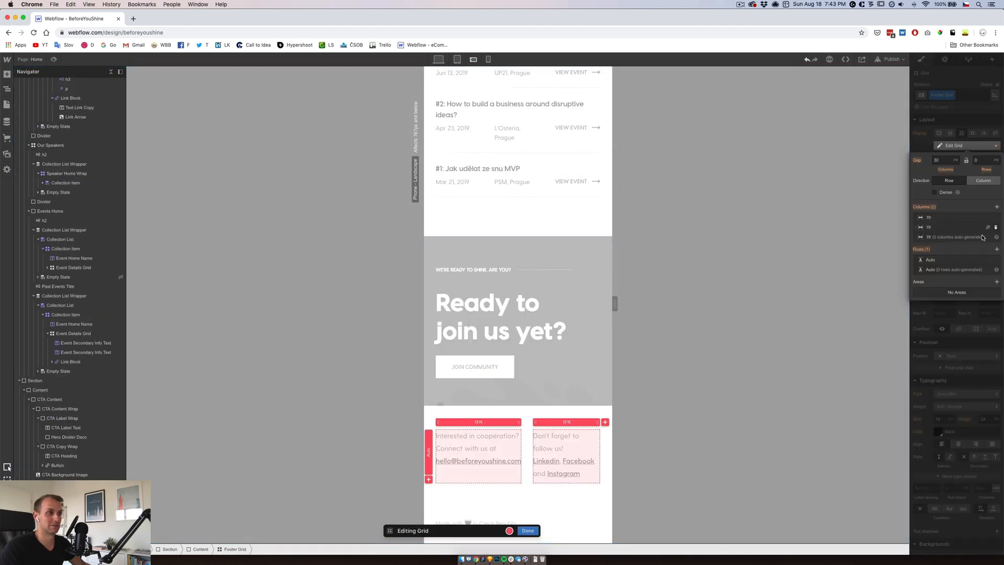
left_click(995, 227)
left_click(528, 531)
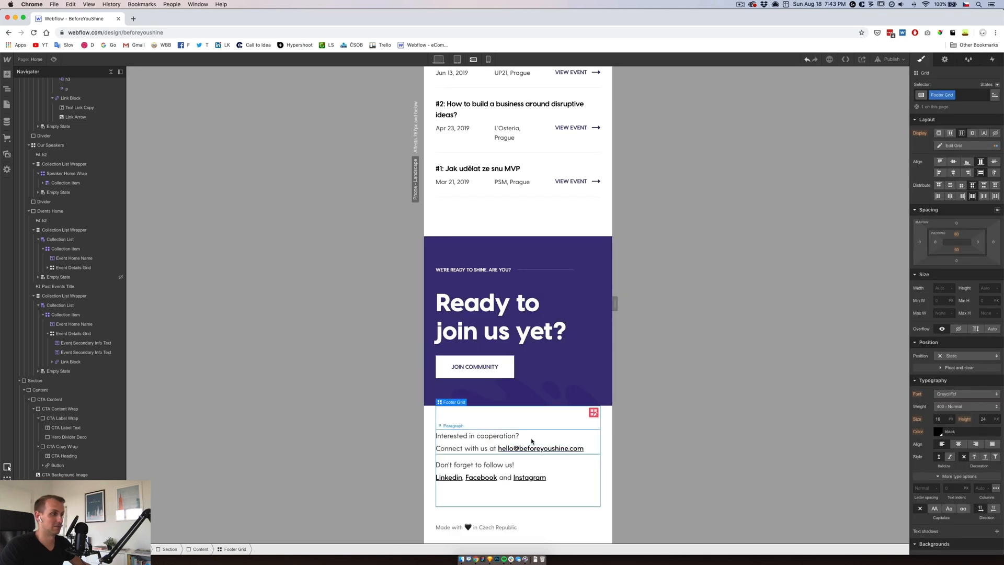
Set the row gap of the Footer Grid to 40 px.
left_click(960, 146)
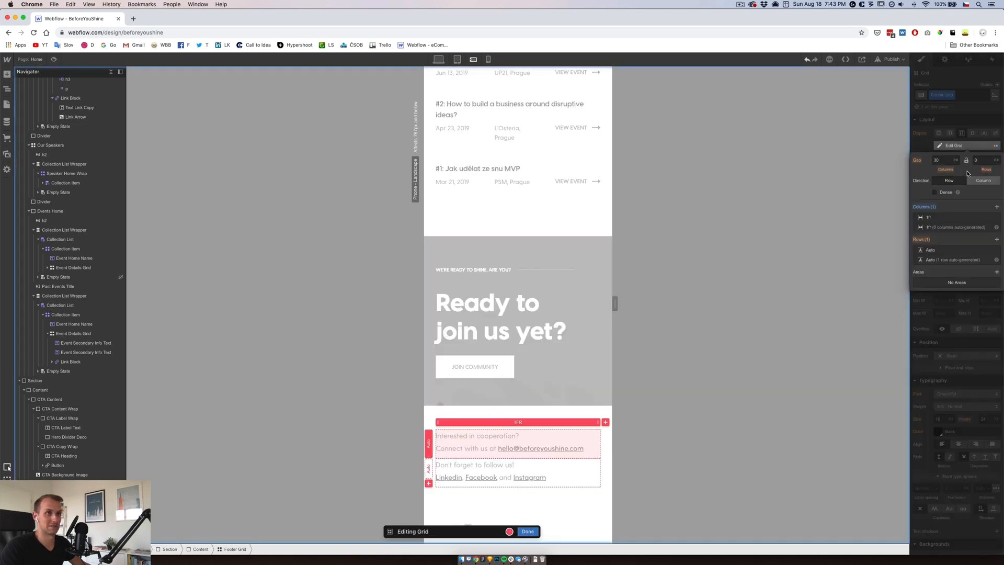
left_click(980, 160)
type("40")
key("Return")
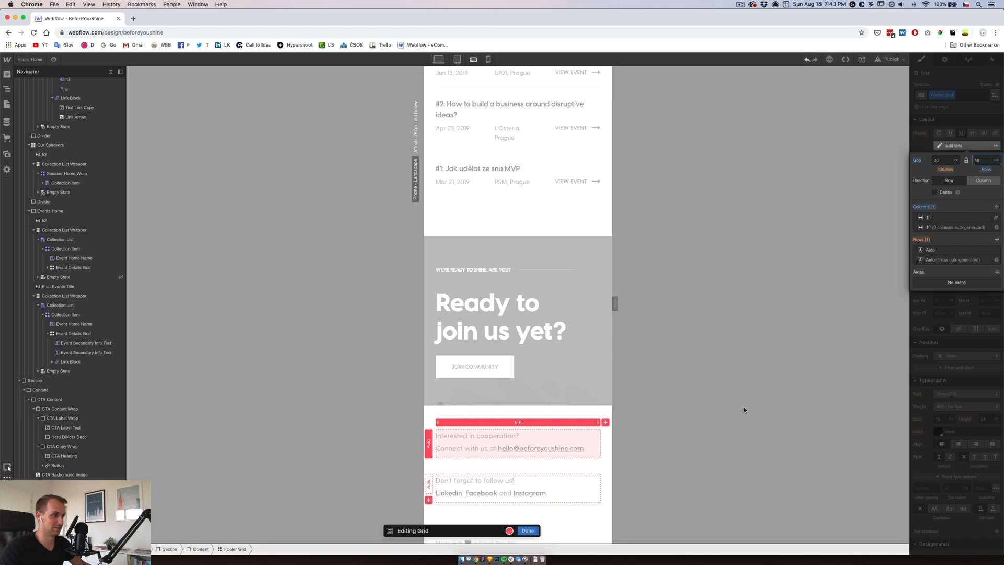
left_click(529, 531)
scroll(575, 476, "down", 1)
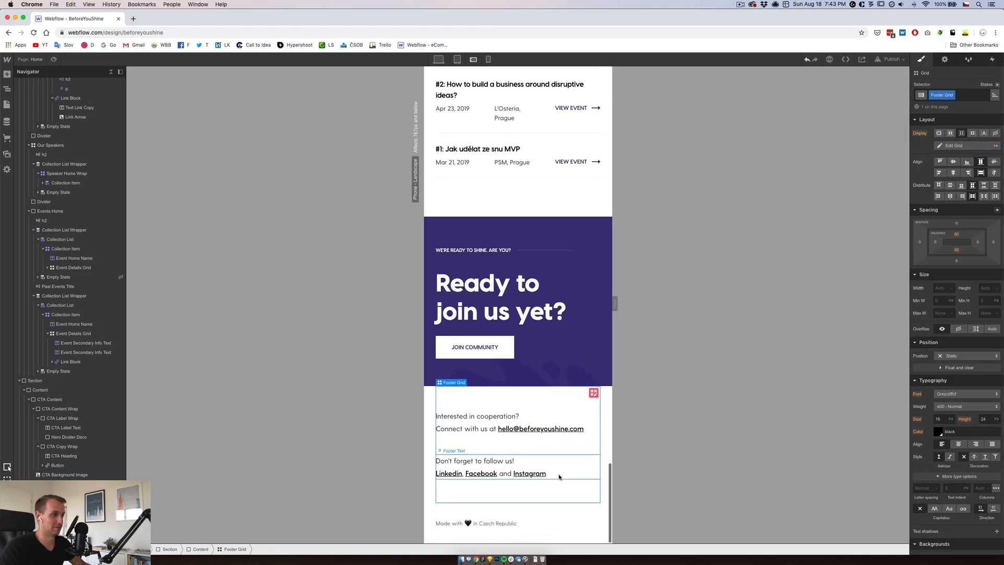
Set the row gap of the Footer Grid to 30 px.
left_click(954, 145)
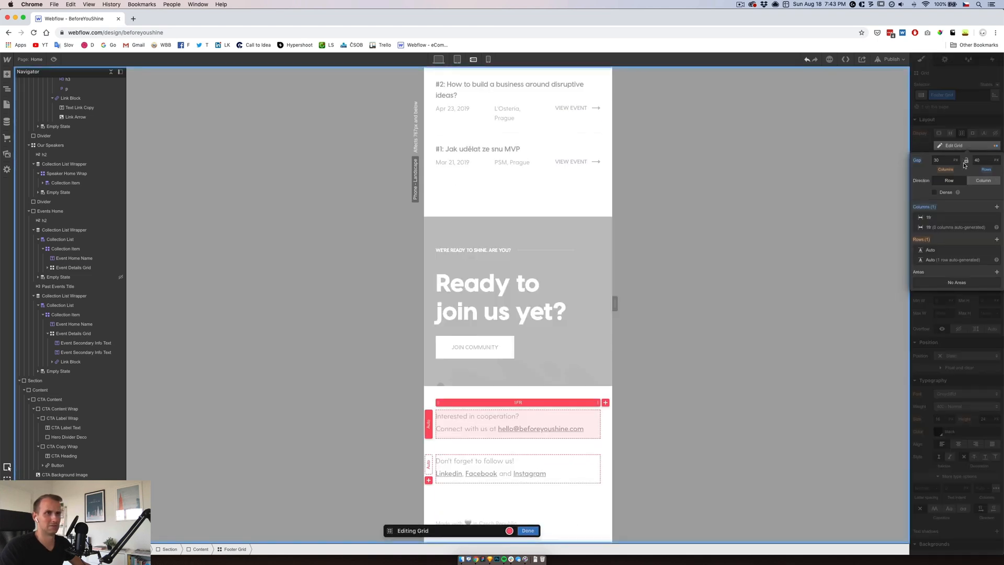
left_click(987, 160)
type("30")
key("Return")
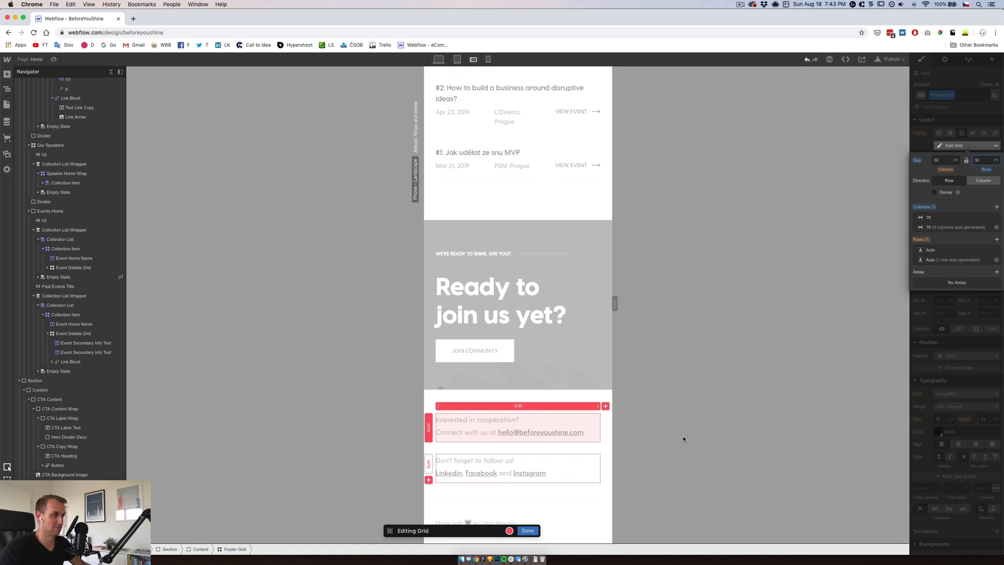
left_click(531, 530)
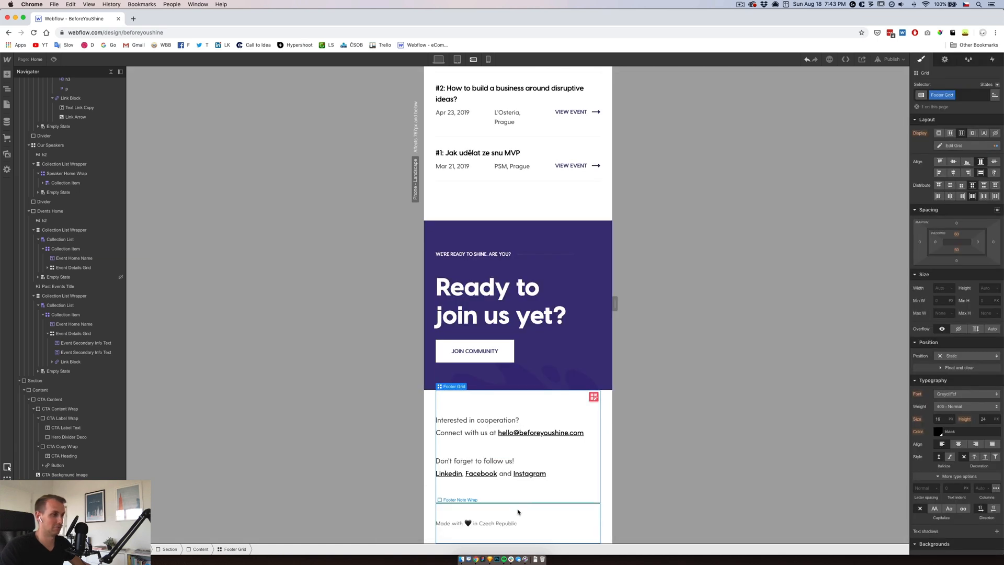
Widen the phone landscape preview to 767 px and review the About Us, stories, speakers and events sections at that width.
left_click(517, 511)
left_click_drag(615, 304, 710, 305)
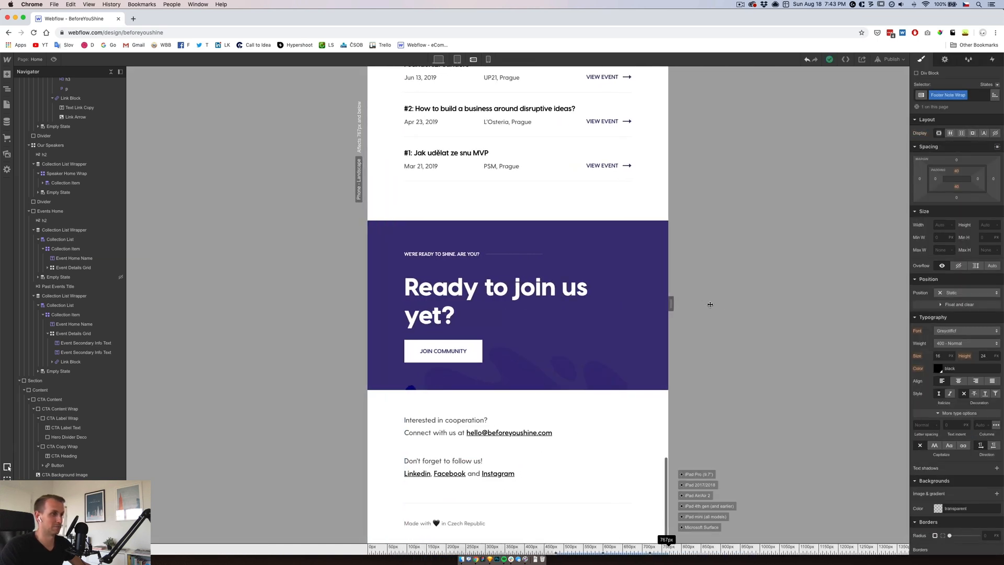
scroll(601, 382, "up", 15)
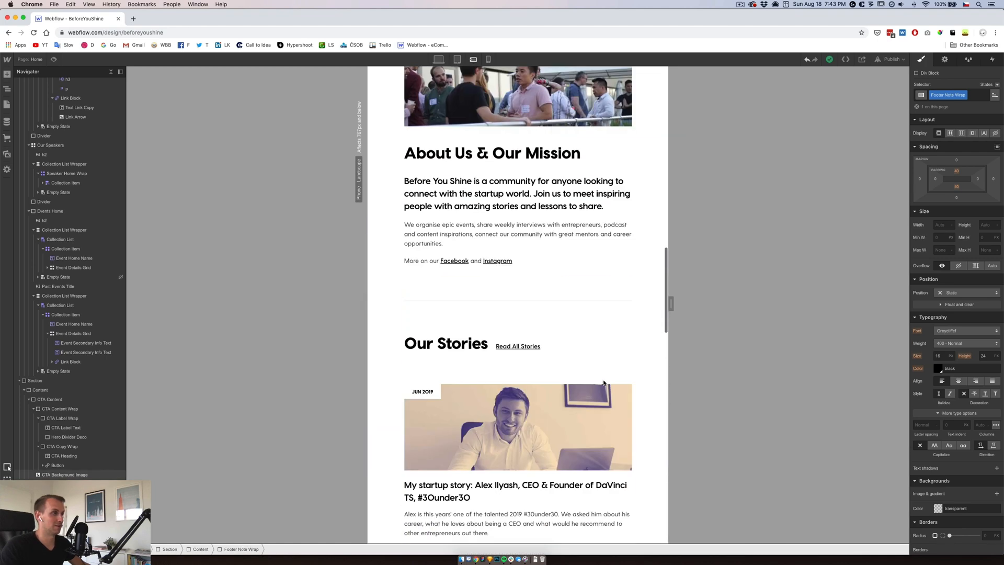
scroll(603, 383, "up", 15)
scroll(603, 383, "down", 20)
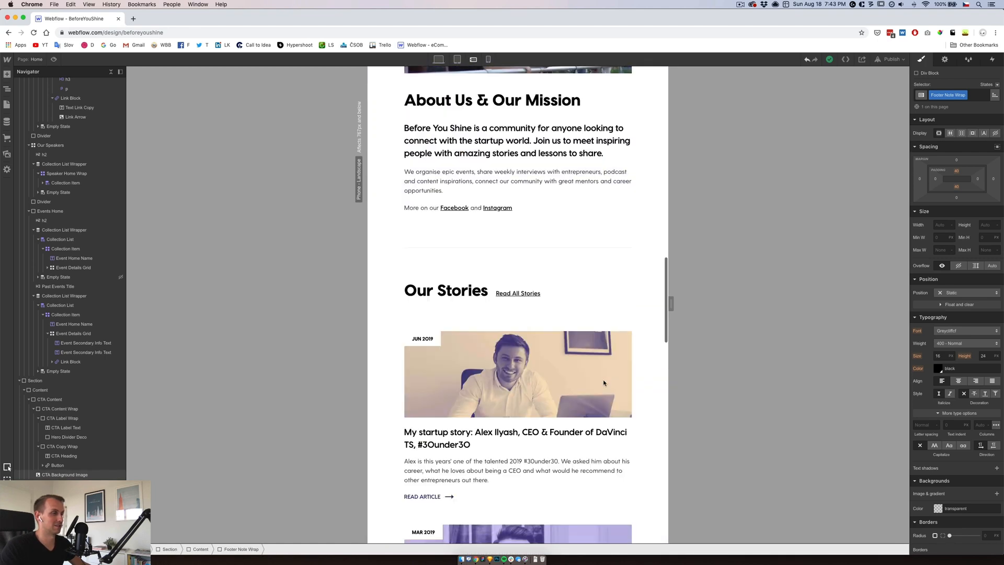
scroll(603, 383, "up", 6)
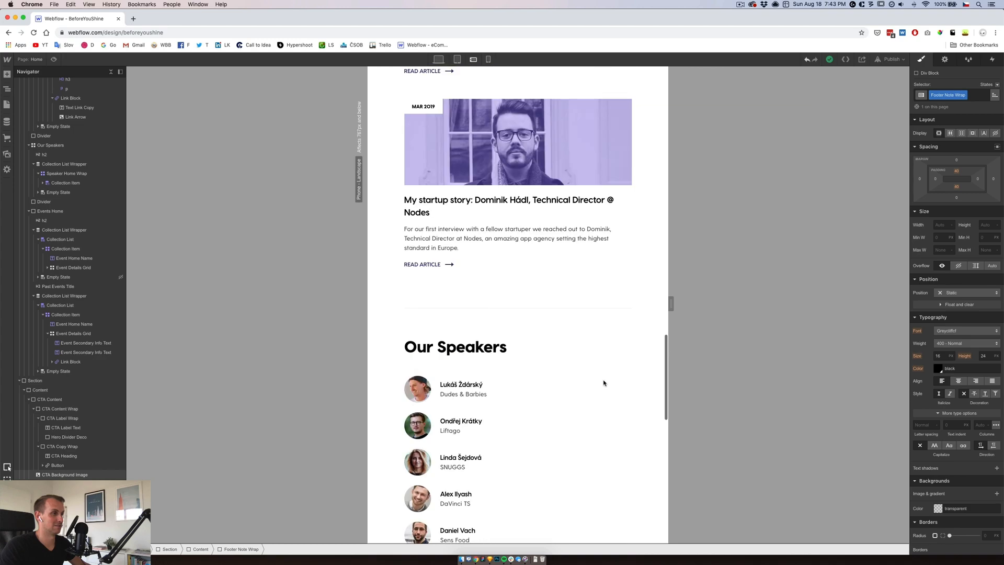
scroll(604, 383, "down", 15)
scroll(603, 383, "up", 8)
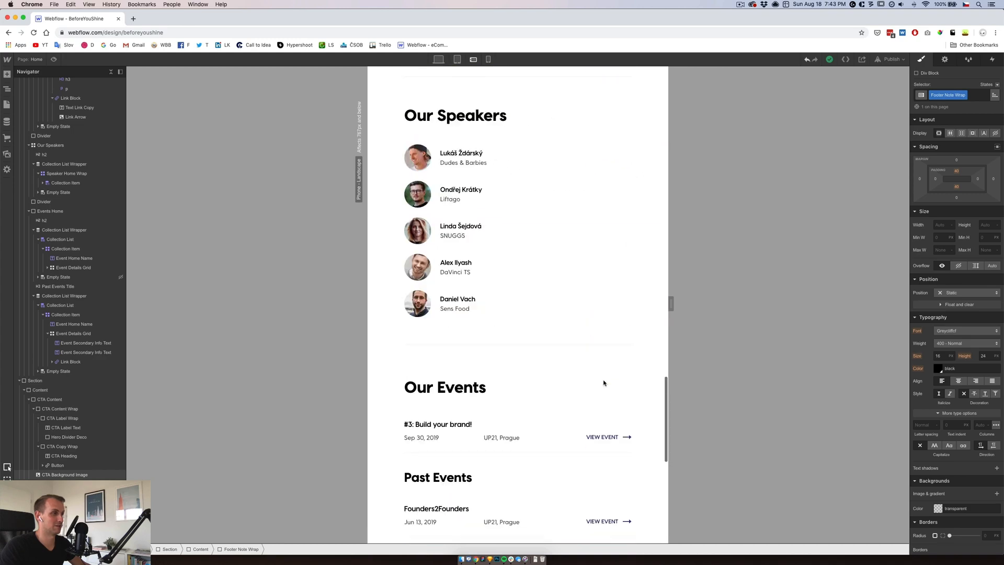